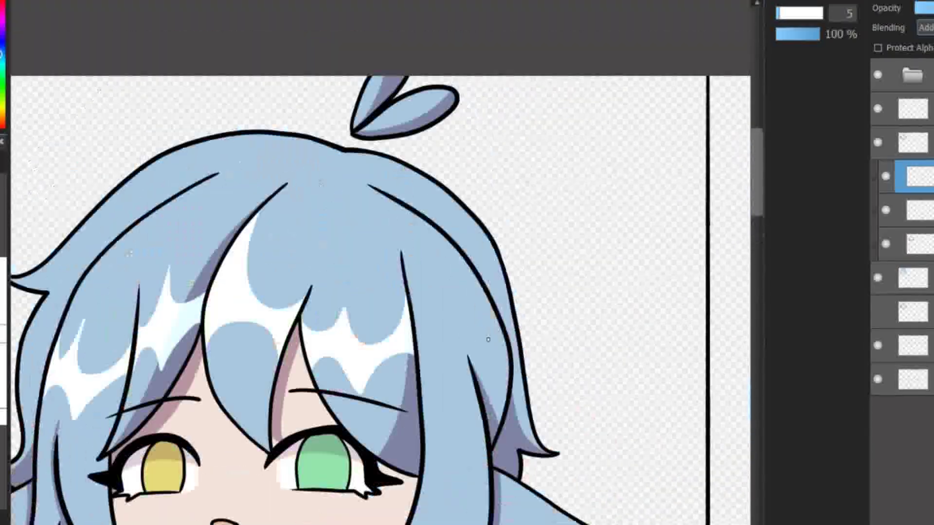
# - Finish the zigzag highlight across the character's fringe and soften it with the size 100 Airbrush
pyautogui.moveTo(416, 324); pyautogui.dragTo(543, 154)
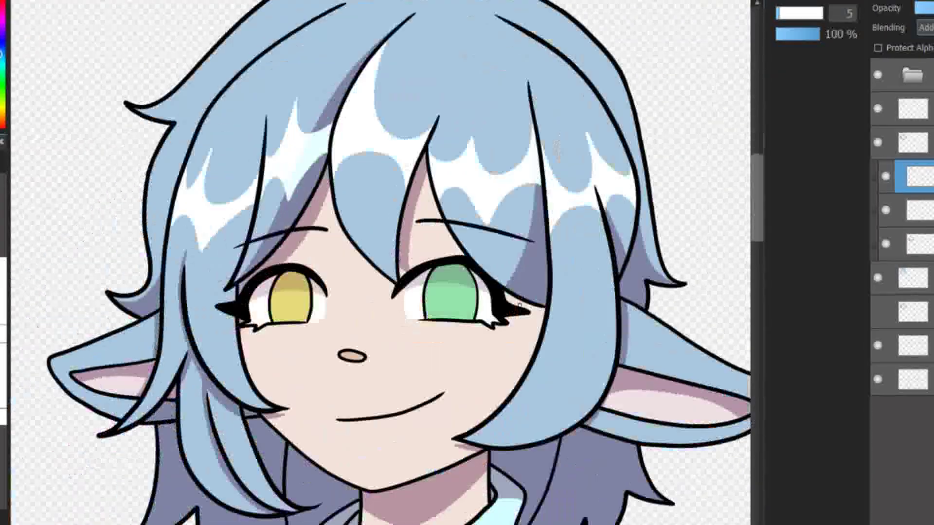
pyautogui.scroll(-3, 522, 298)
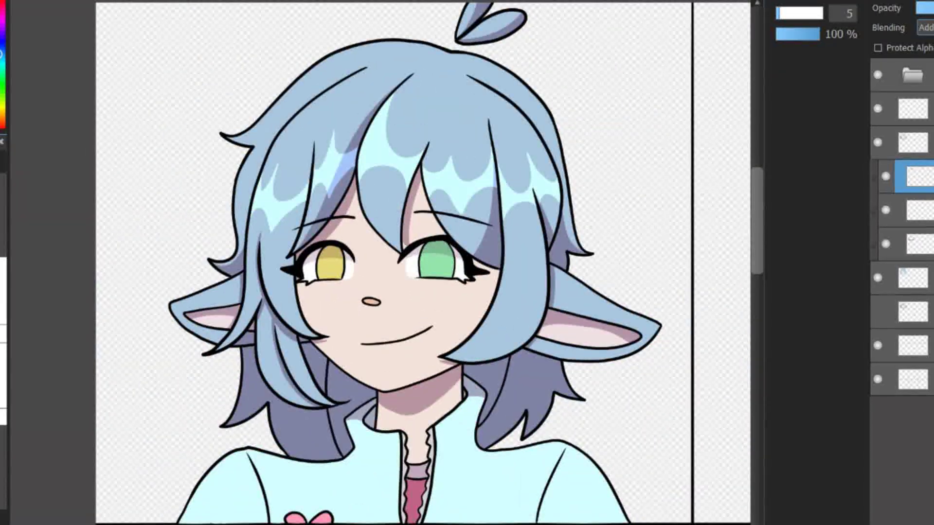
pyautogui.scroll(-2, 521, 297)
pyautogui.click(817, 175)
pyautogui.moveTo(399, 160); pyautogui.dragTo(448, 209)
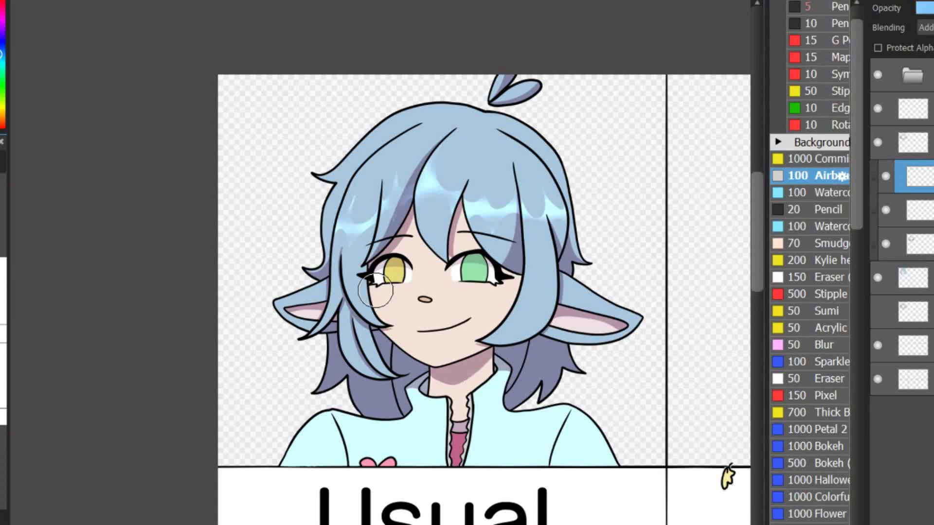
pyautogui.scroll(-2, 553, 236)
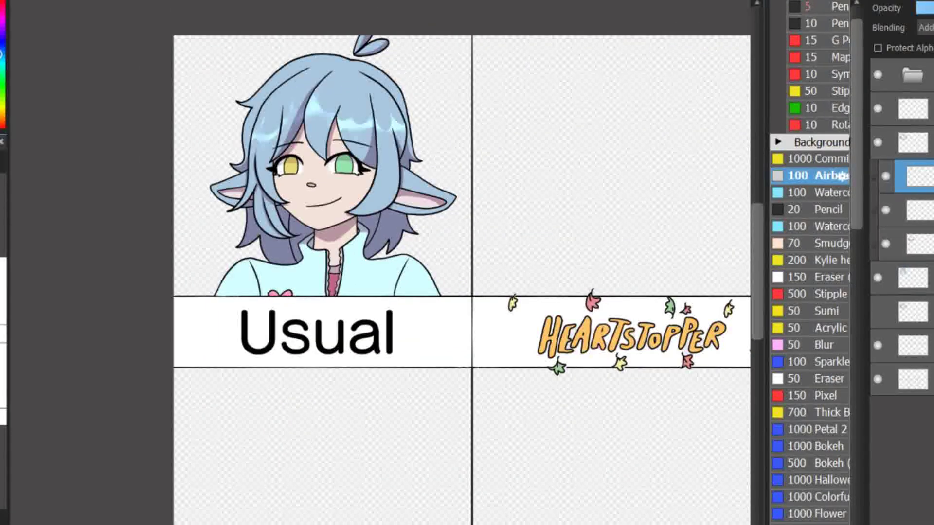
pyautogui.scroll(-2, 552, 237)
# - On the base colour layer, draw a darker U-shaped pupil mark inside each iris with a size 10 brush
pyautogui.scroll(8, 321, 188)
pyautogui.click(912, 277)
pyautogui.moveTo(328, 353); pyautogui.dragTo(396, 302)
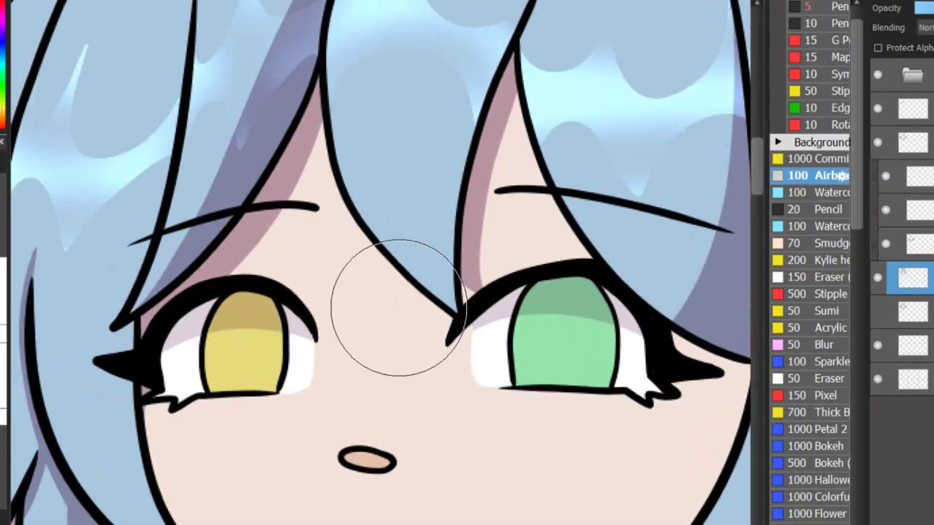
pyautogui.moveTo(230, 356); pyautogui.dragTo(265, 317)
pyautogui.moveTo(547, 301); pyautogui.dragTo(589, 304)
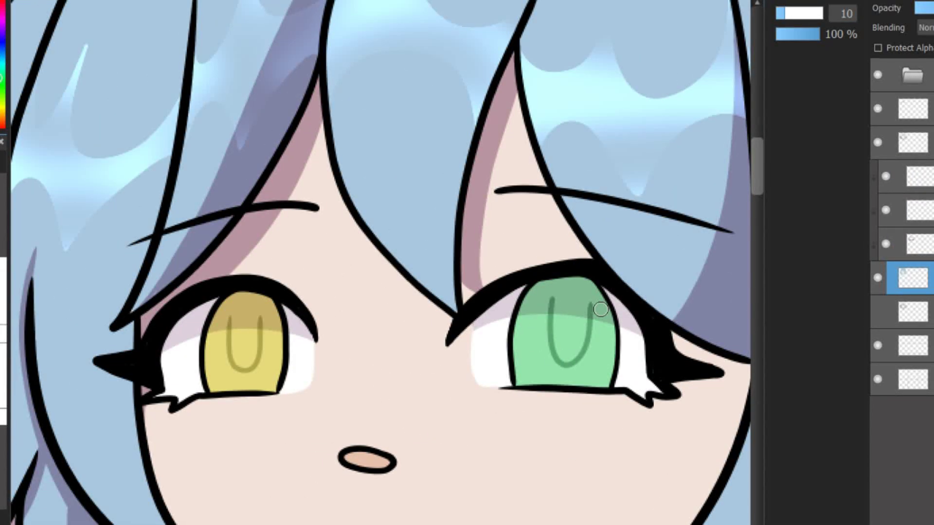
pyautogui.scroll(-4, 589, 303)
# - Add a white oval shine to the upper inner part of each eye on a new layer above the line art
pyautogui.scroll(4, 589, 304)
pyautogui.moveTo(207, 272); pyautogui.dragTo(238, 263)
pyautogui.hotkey('ctrl', 'shift', 'n')
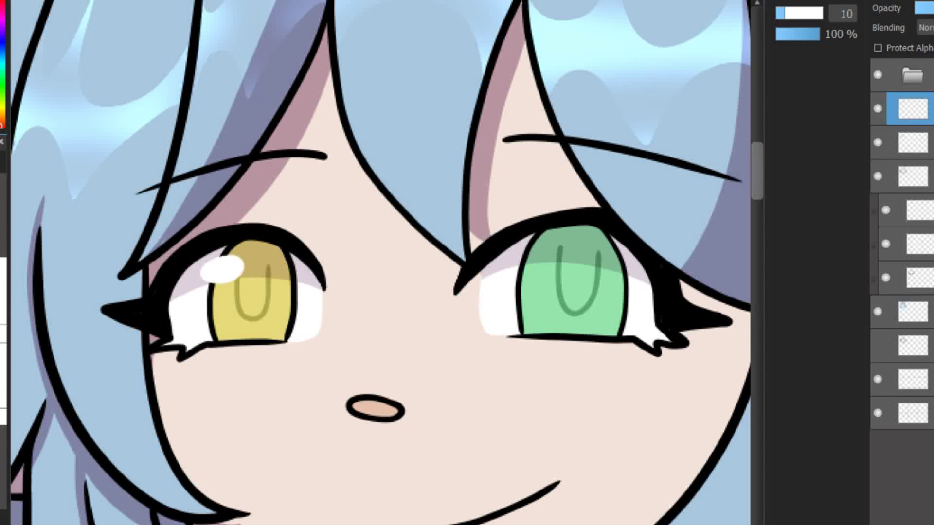
pyautogui.moveTo(515, 260); pyautogui.dragTo(541, 252)
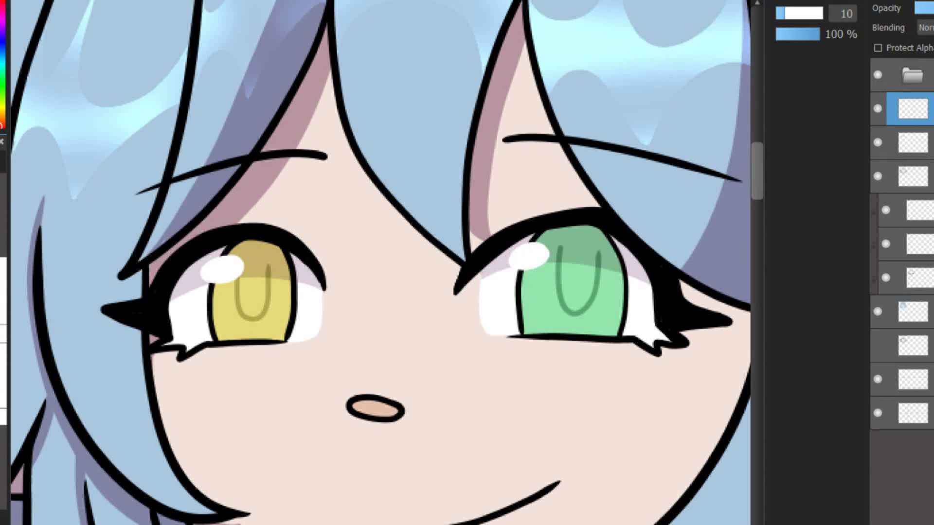
pyautogui.scroll(-5, 379, 263)
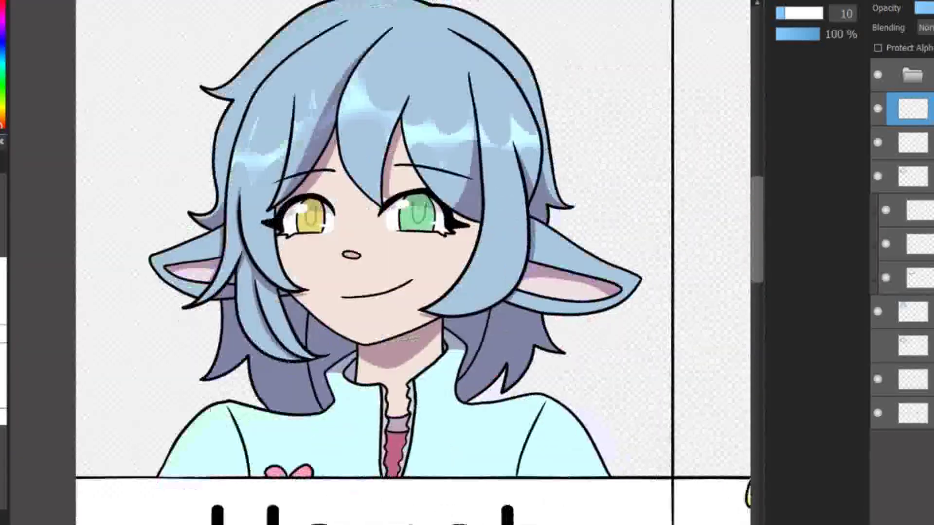
# - Recolour the line art dark navy through a layer clipped to it and merge that layer into the line art
pyautogui.click(912, 142)
pyautogui.hotkey('ctrl', 'alt', 'g')
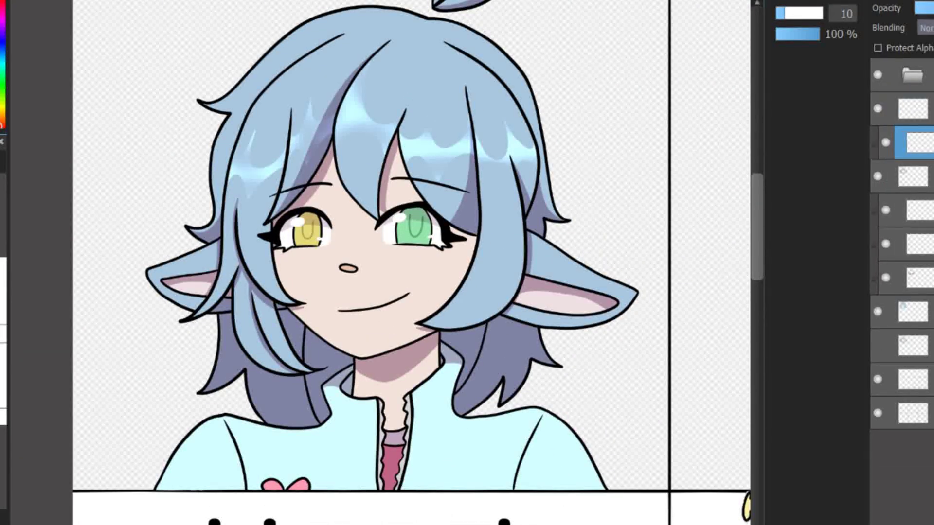
pyautogui.scroll(-3, 380, 263)
pyautogui.press('Delete')
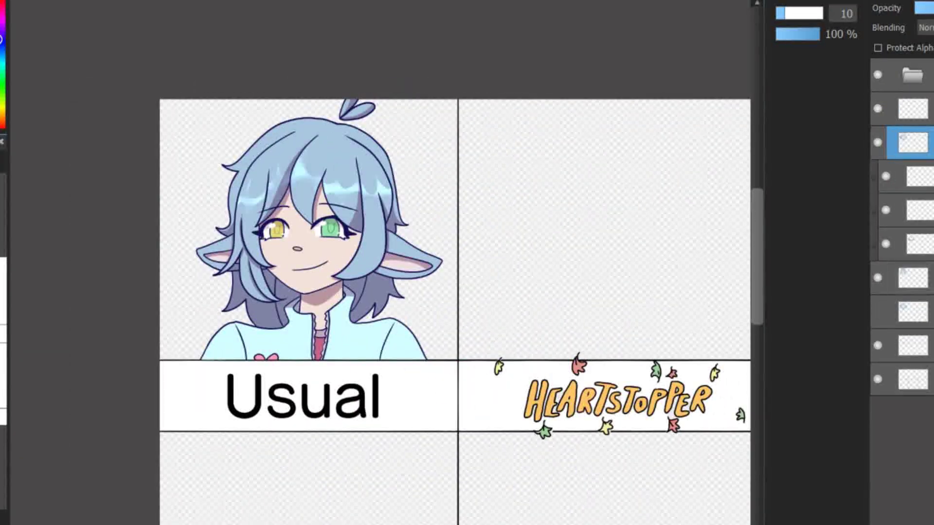
# - Group the finished character's layers into a folder and hide it, with a blank layer below for the background
pyautogui.moveTo(568, 276); pyautogui.dragTo(462, 257)
pyautogui.click(912, 379)
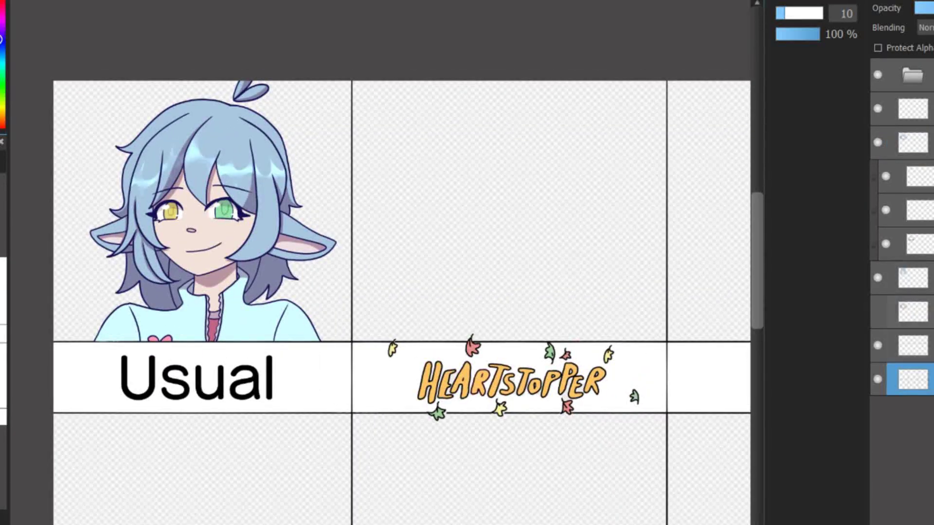
pyautogui.click(912, 311)
pyautogui.keyDown('shift'); pyautogui.click(913, 108); pyautogui.keyUp('shift')
pyautogui.hotkey('ctrl', 'g')
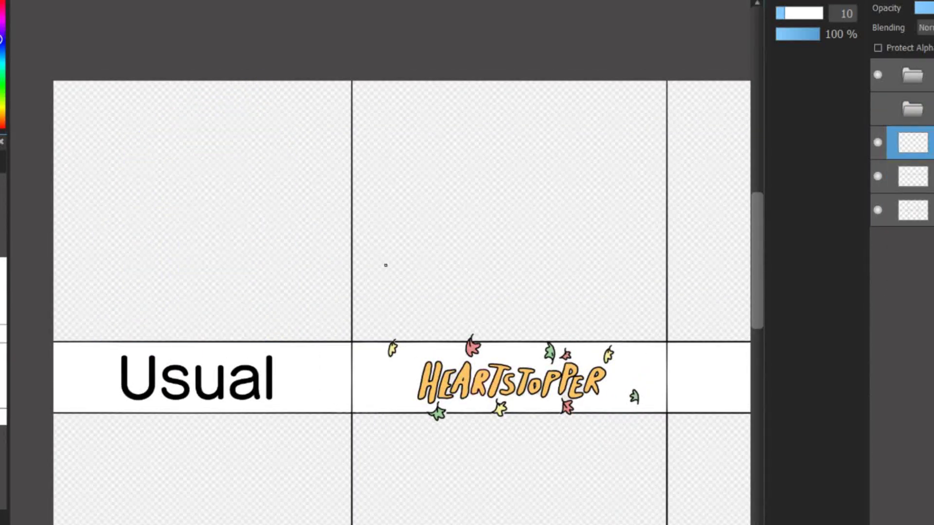
# - Fill the panel above "Usual" with a diagonal light pink to magenta gradient and show the character folder again
pyautogui.click(194, 209)
pyautogui.moveTo(69, 93); pyautogui.dragTo(340, 335)
pyautogui.click(877, 108)
pyautogui.hotkey('ctrl', 'd')
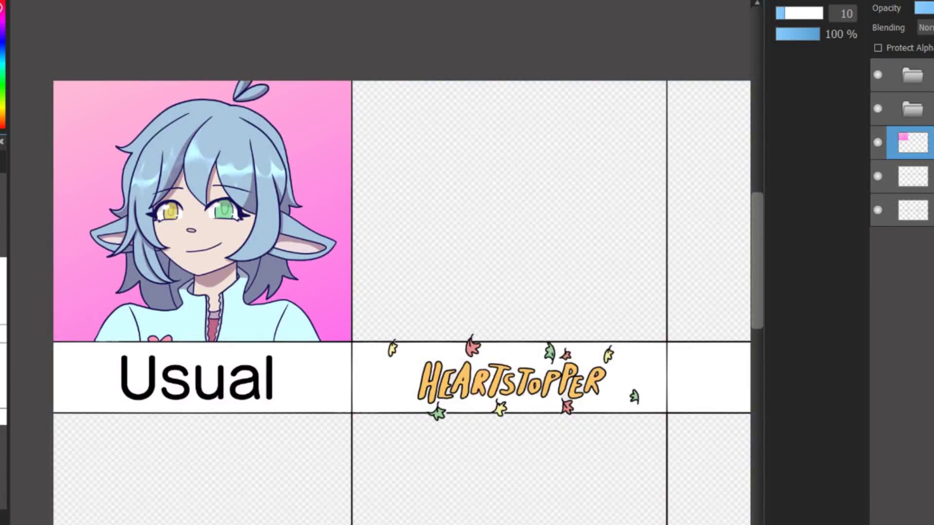
# - Group the first panel's character and background into one folder and add a new layer above it
pyautogui.scroll(-3, 404, 301)
pyautogui.hotkey('ctrl', 'g')
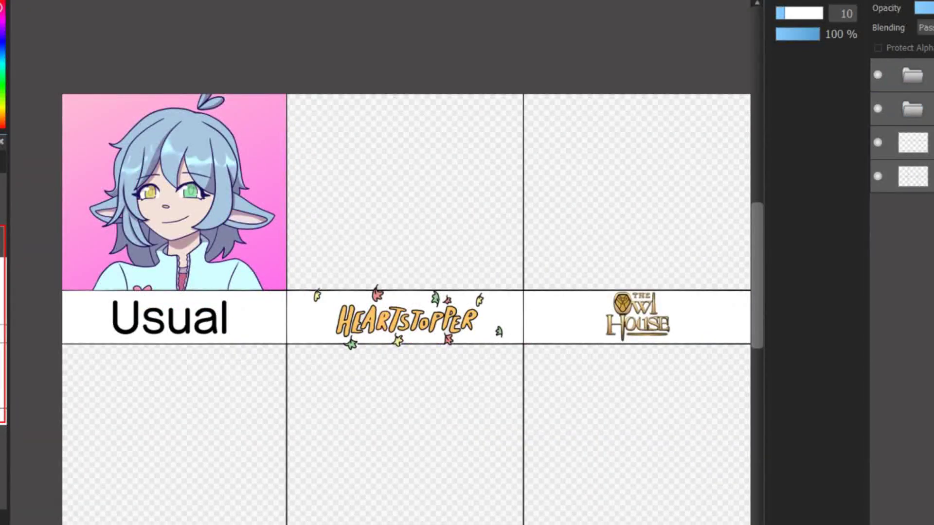
pyautogui.hotkey('ctrl', 'shift', 'n')
pyautogui.scroll(2, 370, 146)
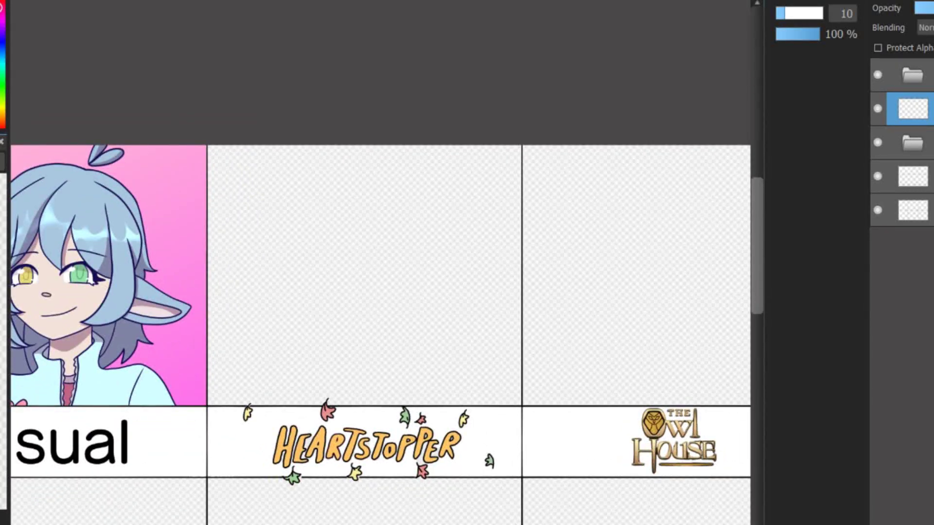
pyautogui.scroll(1, 416, 365)
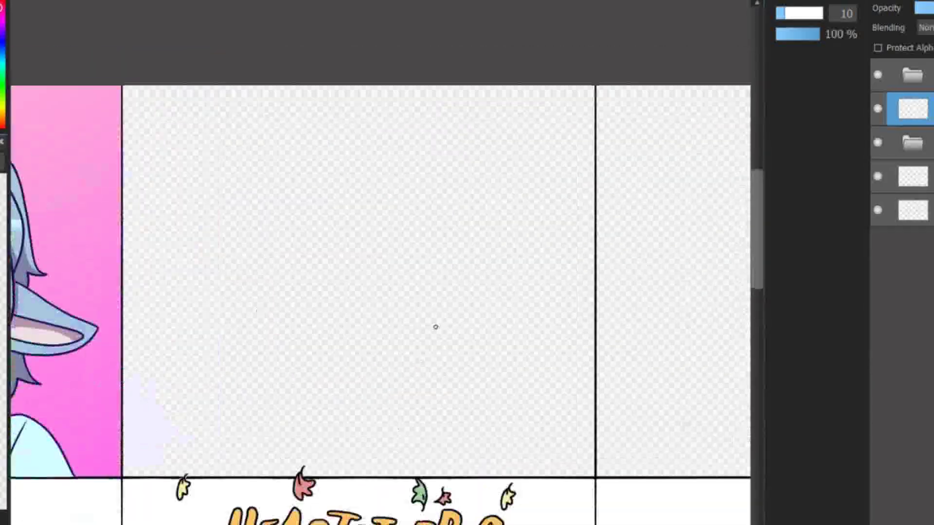
# - Sketch a round head with a curved eye line and centre line in the panel above "Heartstopper"
pyautogui.moveTo(291, 197); pyautogui.dragTo(513, 221)
pyautogui.moveTo(423, 128); pyautogui.dragTo(443, 366)
pyautogui.moveTo(516, 225); pyautogui.dragTo(319, 335)
pyautogui.hotkey('ctrl', 'z')
pyautogui.moveTo(516, 224)
pyautogui.mouseDown()
pyautogui.moveTo(433, 406)
pyautogui.moveTo(330, 370)
pyautogui.mouseUp()
pyautogui.moveTo(324, 331)
pyautogui.mouseDown()
pyautogui.moveTo(404, 404)
pyautogui.moveTo(367, 391)
pyautogui.mouseUp()
pyautogui.hotkey('ctrl', 'z')
pyautogui.hotkey('ctrl', 'z')
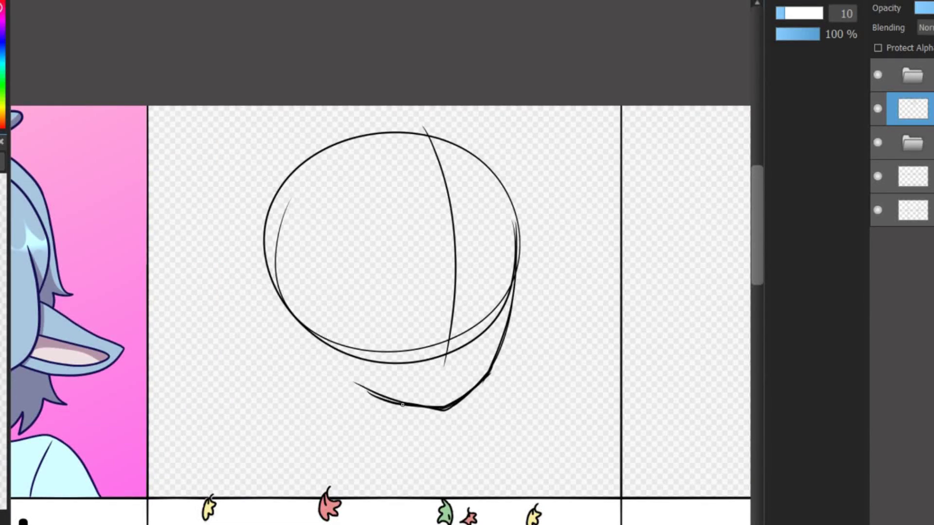
pyautogui.hotkey('ctrl', 'z')
pyautogui.hotkey('ctrl', 'z')
pyautogui.hotkey('ctrl', 'z')
# - Sketch the pointed jaw below the head circle and two eyes with thick upper lashes and filled oval pupils
pyautogui.moveTo(513, 228); pyautogui.dragTo(452, 419)
pyautogui.moveTo(492, 374); pyautogui.dragTo(331, 370)
pyautogui.moveTo(376, 302)
pyautogui.mouseDown()
pyautogui.moveTo(397, 332)
pyautogui.moveTo(428, 335)
pyautogui.mouseUp()
pyautogui.moveTo(401, 329); pyautogui.dragTo(396, 361)
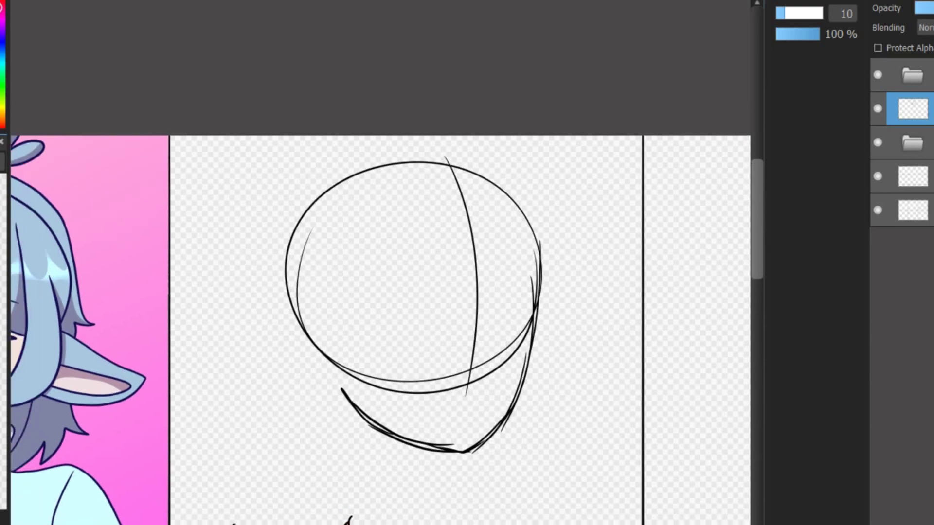
pyautogui.moveTo(386, 315); pyautogui.dragTo(383, 354)
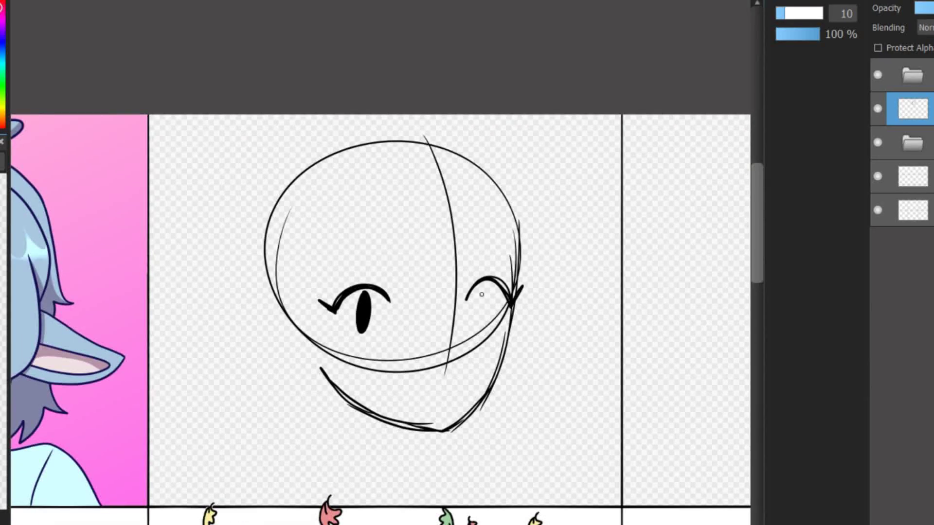
# - Sketch a short nose mark and erase the guide lines running through the middle of the face
pyautogui.moveTo(462, 339); pyautogui.dragTo(494, 325)
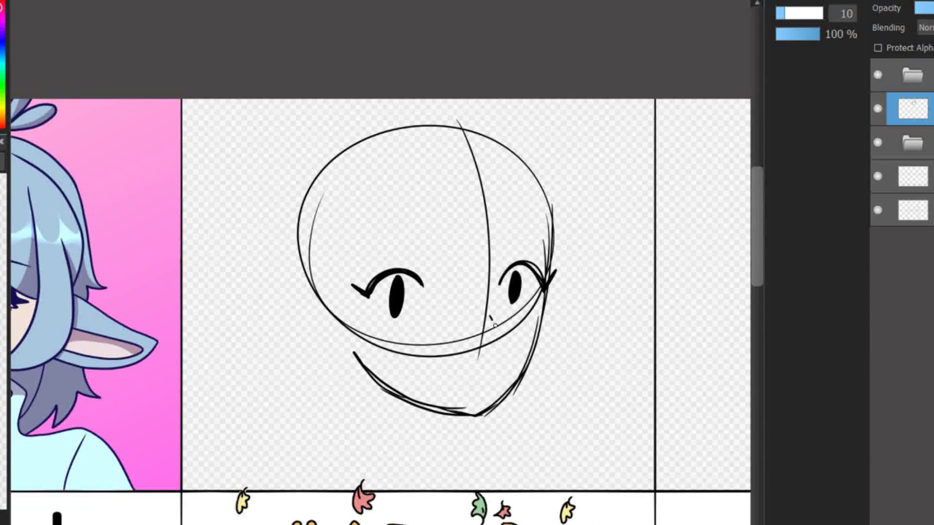
pyautogui.moveTo(411, 345); pyautogui.dragTo(500, 335)
pyautogui.moveTo(488, 229); pyautogui.dragTo(506, 323)
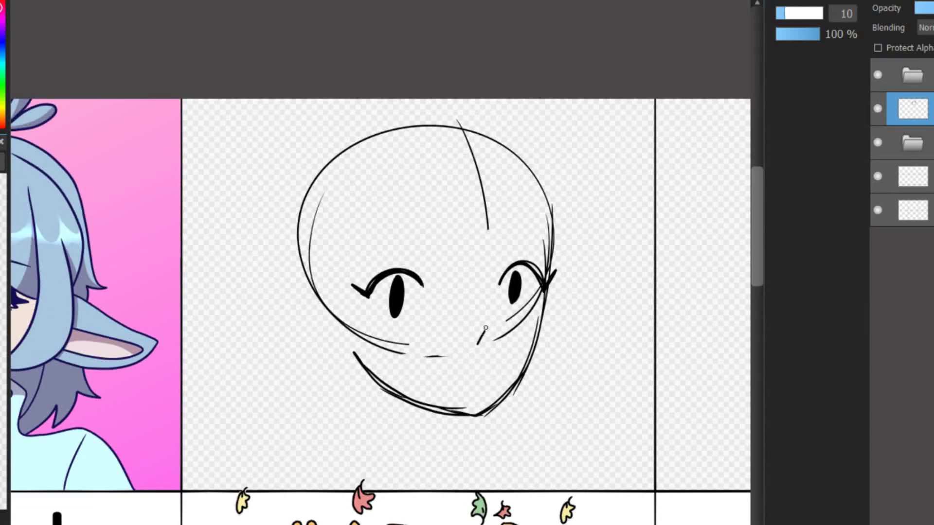
pyautogui.hotkey('ctrl', 'z')
# - Sketch a tapered, arched eyebrow above each eye
pyautogui.moveTo(427, 240)
pyautogui.mouseDown()
pyautogui.moveTo(343, 264)
pyautogui.moveTo(308, 263)
pyautogui.mouseUp()
pyautogui.hotkey('ctrl', 'z')
pyautogui.moveTo(391, 238); pyautogui.dragTo(309, 263)
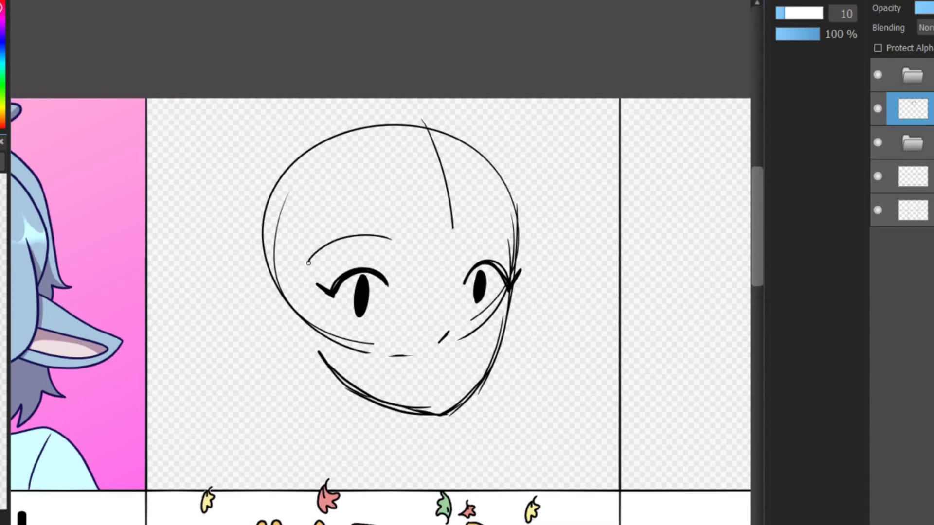
pyautogui.moveTo(476, 233); pyautogui.dragTo(461, 233)
# - Erase the leftover guide marks on the lower face and sketch a small curved smile with a short nose above it
pyautogui.press('e')
pyautogui.moveTo(408, 355)
pyautogui.mouseDown()
pyautogui.moveTo(469, 333)
pyautogui.moveTo(449, 377)
pyautogui.moveTo(454, 365)
pyautogui.moveTo(434, 329)
pyautogui.mouseUp()
pyautogui.hotkey('ctrl', 'z')
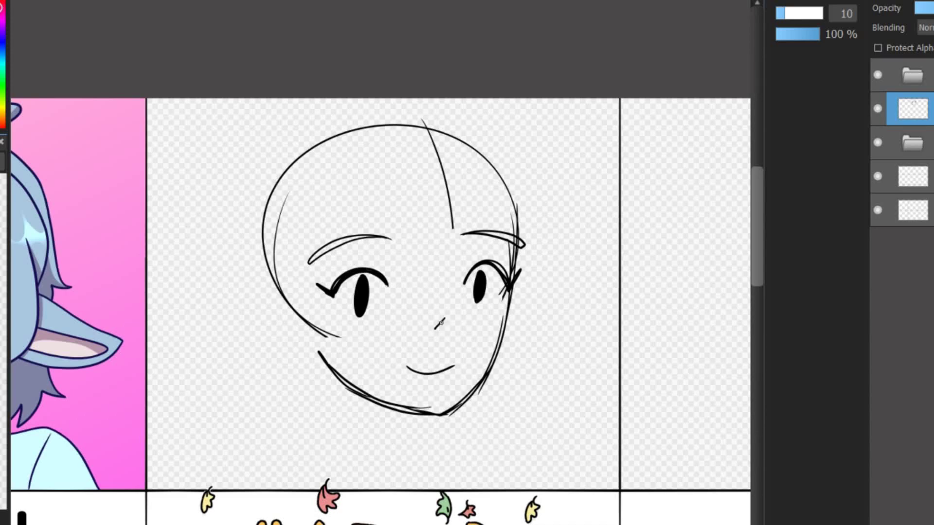
pyautogui.scroll(-2, 379, 287)
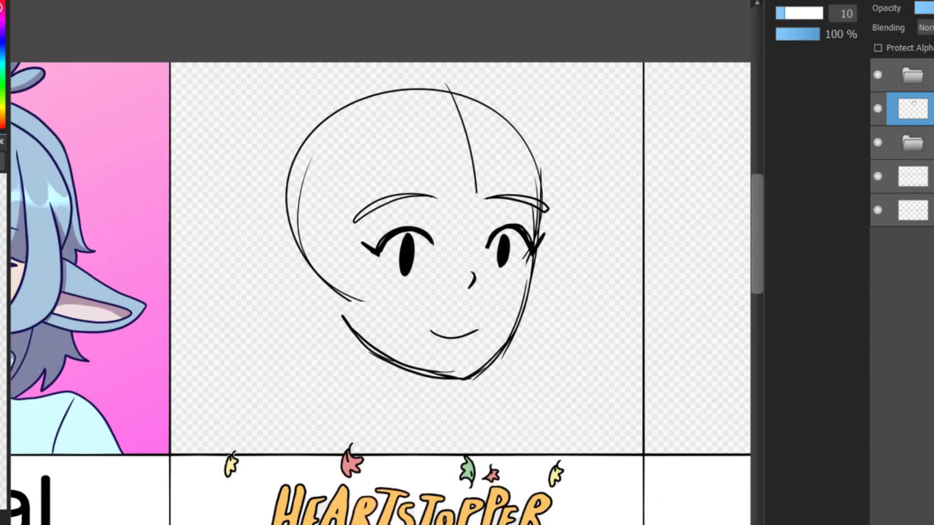
# - Sketch pointed fringe locks falling over the forehead and eyebrows from a parting near the top of the head
pyautogui.scroll(2, 448, 308)
pyautogui.hotkey('ctrl', 'z')
pyautogui.moveTo(429, 193); pyautogui.dragTo(427, 349)
pyautogui.hotkey('ctrl', 'z')
pyautogui.moveTo(387, 242)
pyautogui.mouseDown()
pyautogui.moveTo(427, 352)
pyautogui.moveTo(404, 360)
pyautogui.mouseUp()
pyautogui.moveTo(453, 245); pyautogui.dragTo(537, 348)
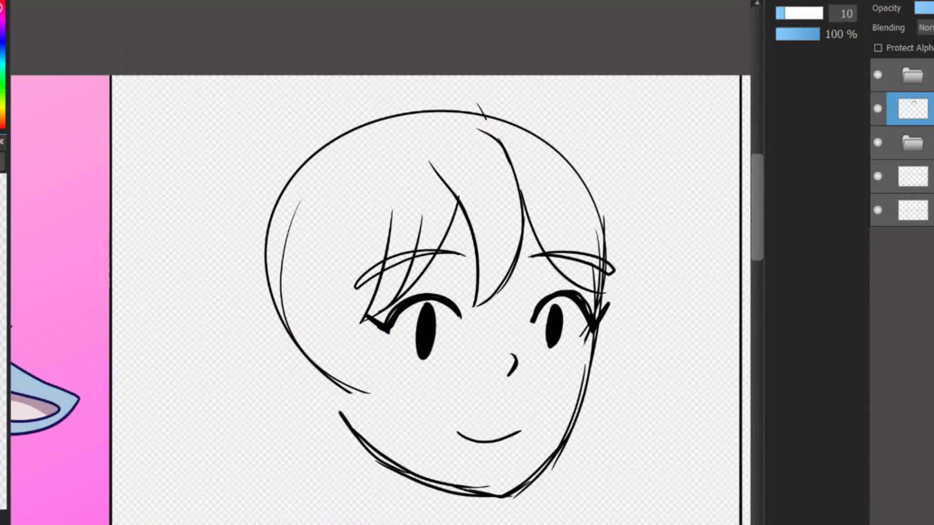
# - Sketch long drooping animal ears with small tufts on both sides of the head
pyautogui.moveTo(571, 418); pyautogui.dragTo(613, 415)
pyautogui.moveTo(355, 356)
pyautogui.mouseDown()
pyautogui.moveTo(384, 447)
pyautogui.moveTo(409, 455)
pyautogui.mouseUp()
pyautogui.moveTo(408, 455); pyautogui.dragTo(311, 435)
pyautogui.moveTo(544, 311); pyautogui.dragTo(533, 403)
pyautogui.moveTo(532, 404); pyautogui.dragTo(517, 414)
pyautogui.moveTo(502, 479); pyautogui.dragTo(546, 478)
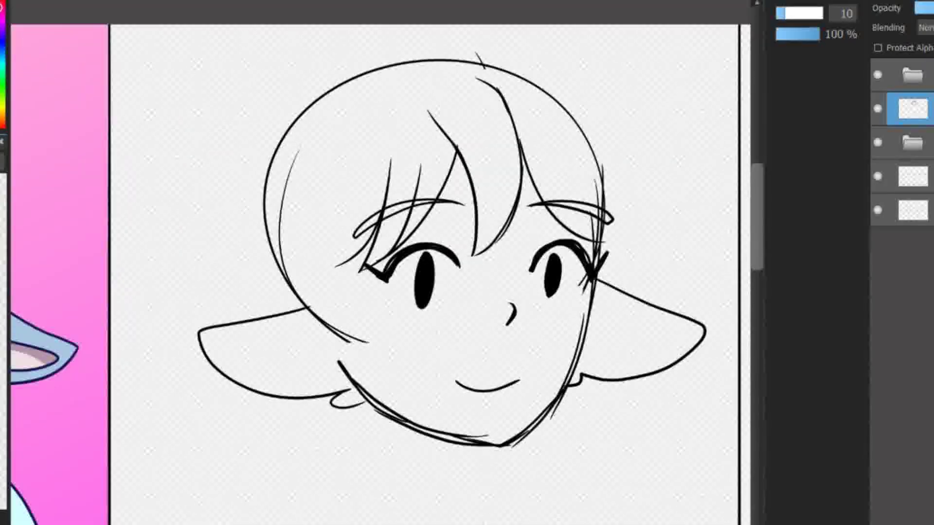
# - Select each long ear in turn and transform it to adjust its fit against the head
pyautogui.moveTo(225, 308); pyautogui.dragTo(271, 500)
pyautogui.hotkey('ctrl', 't')
pyautogui.press('Return')
pyautogui.moveTo(584, 214); pyautogui.dragTo(586, 394)
pyautogui.hotkey('ctrl', 't')
pyautogui.moveTo(690, 209); pyautogui.dragTo(691, 220)
pyautogui.press('Return')
# - Draw the inner ear outlines inside both long ears
pyautogui.moveTo(310, 314)
pyautogui.mouseDown()
pyautogui.moveTo(335, 327)
pyautogui.moveTo(236, 325)
pyautogui.mouseUp()
pyautogui.moveTo(345, 326); pyautogui.dragTo(246, 341)
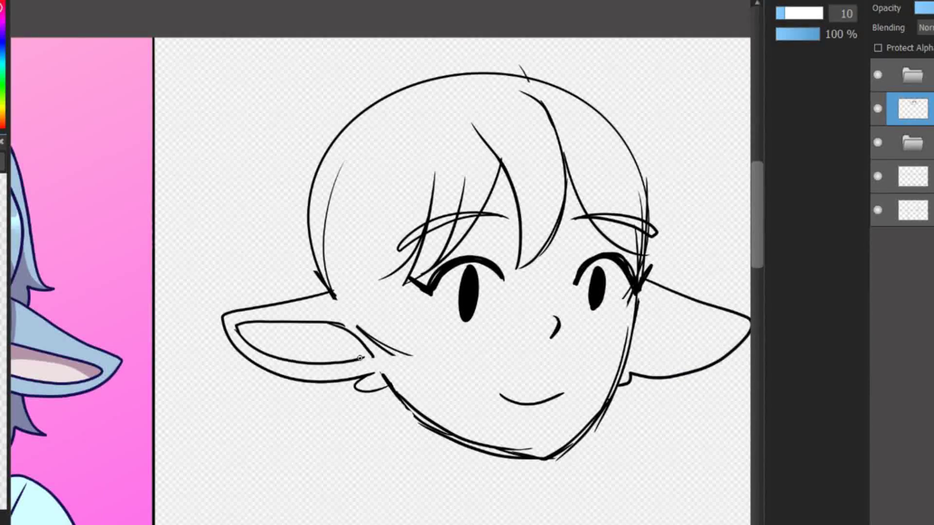
pyautogui.moveTo(717, 310); pyautogui.dragTo(546, 327)
pyautogui.moveTo(469, 335); pyautogui.dragTo(462, 372)
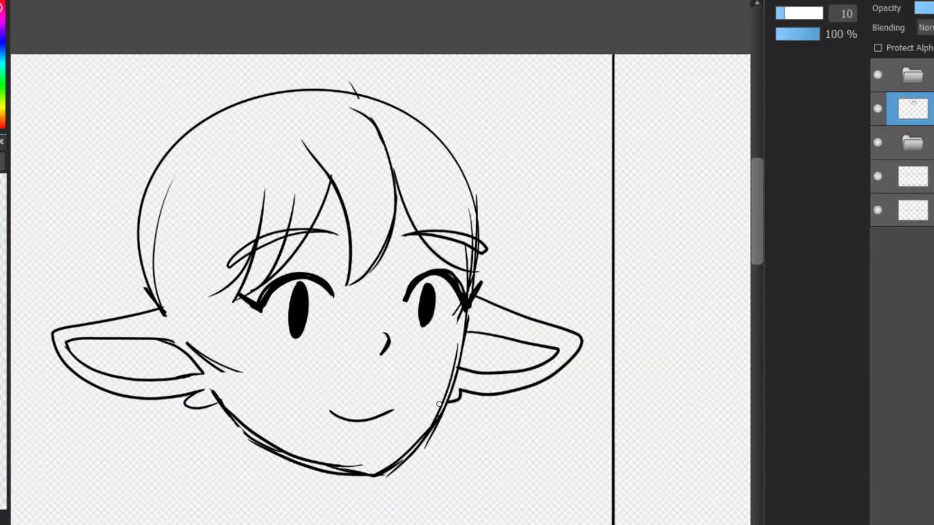
# - Remove both long ears from the head sketch
pyautogui.moveTo(439, 404); pyautogui.dragTo(522, 404)
pyautogui.press('Delete')
# - Sketch a rounded human ear with inner fold lines at the side of the head and transform it into place
pyautogui.moveTo(257, 289); pyautogui.dragTo(295, 379)
pyautogui.moveTo(243, 313); pyautogui.dragTo(305, 342)
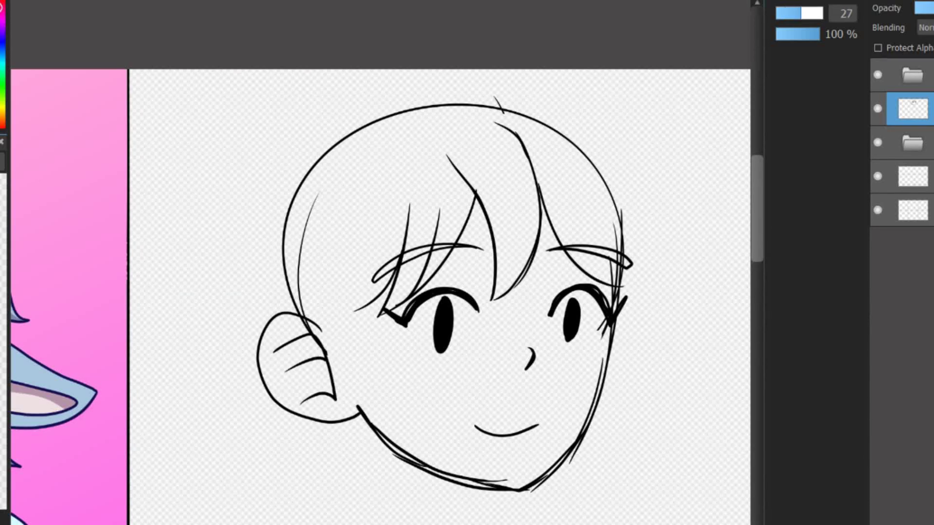
pyautogui.hotkey('ctrl', 't')
pyautogui.moveTo(235, 396); pyautogui.dragTo(253, 386)
pyautogui.press('Return')
# - Sketch chin-length side locks with curled, pointed ends framing both sides of the face using a size 10 brush
pyautogui.press('[')
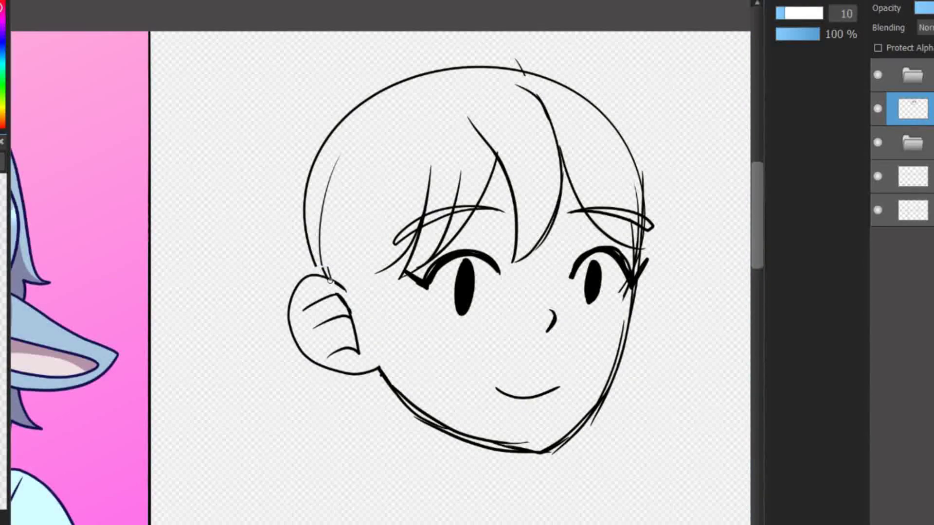
pyautogui.moveTo(329, 281); pyautogui.dragTo(248, 293)
pyautogui.moveTo(316, 146); pyautogui.dragTo(369, 182)
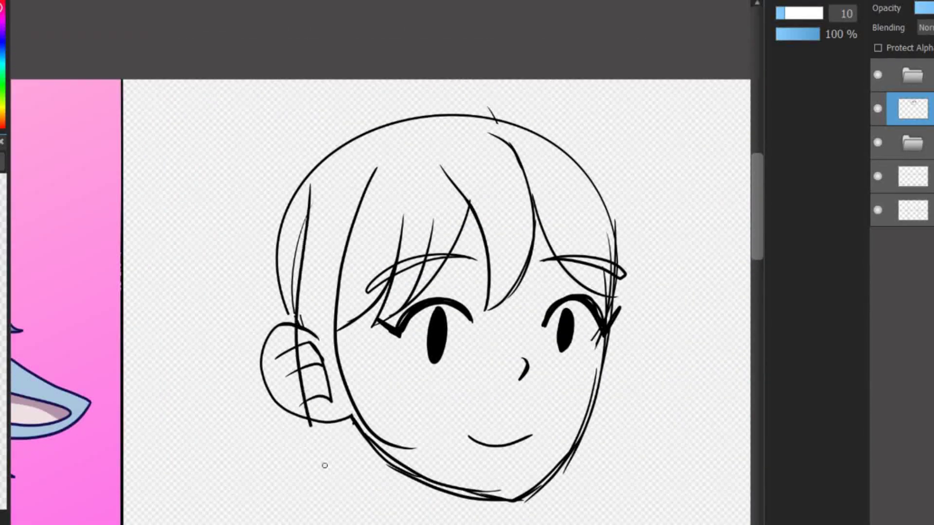
pyautogui.moveTo(370, 243); pyautogui.dragTo(327, 248)
pyautogui.moveTo(569, 409)
pyautogui.mouseDown()
pyautogui.moveTo(613, 478)
pyautogui.moveTo(501, 516)
pyautogui.mouseUp()
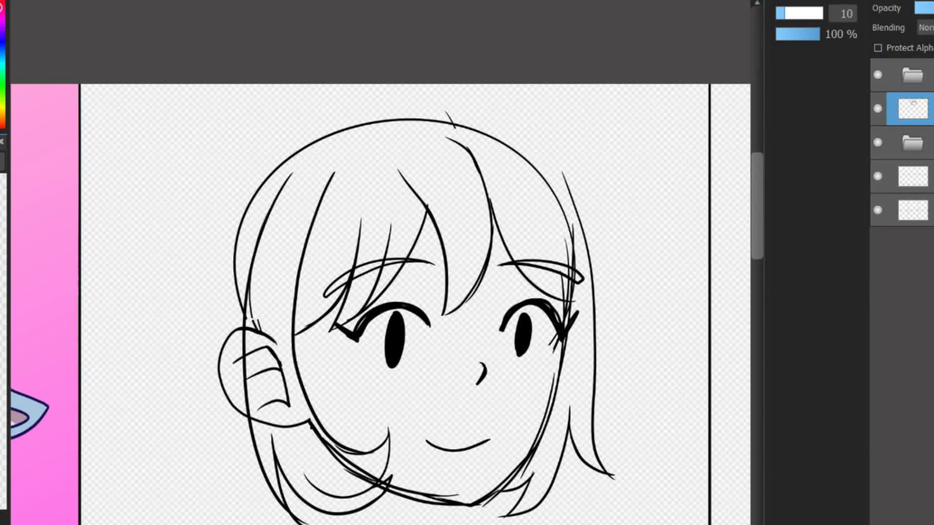
# - Extend the nose with a thin bridge line running up between the eyes
pyautogui.scroll(4, 486, 340)
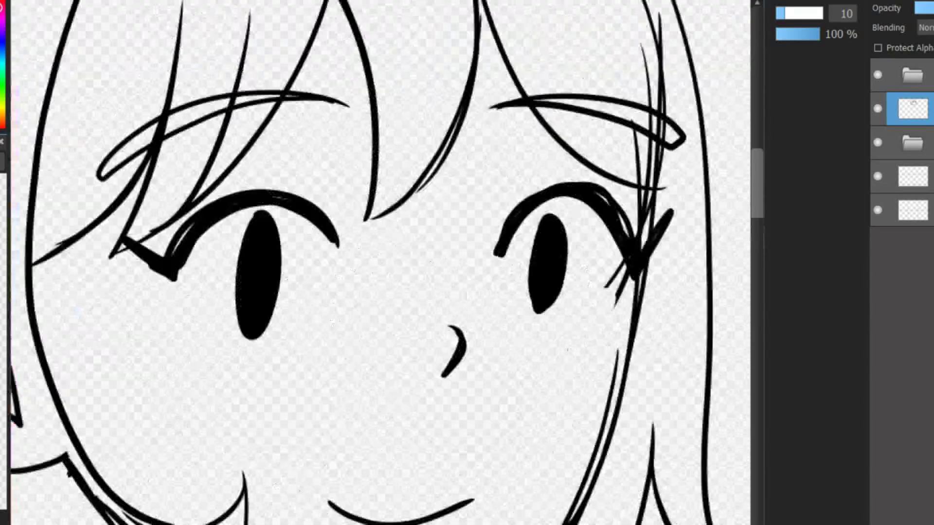
pyautogui.moveTo(500, 265); pyautogui.dragTo(469, 131)
pyautogui.scroll(2, 503, 264)
pyautogui.scroll(-5, 380, 263)
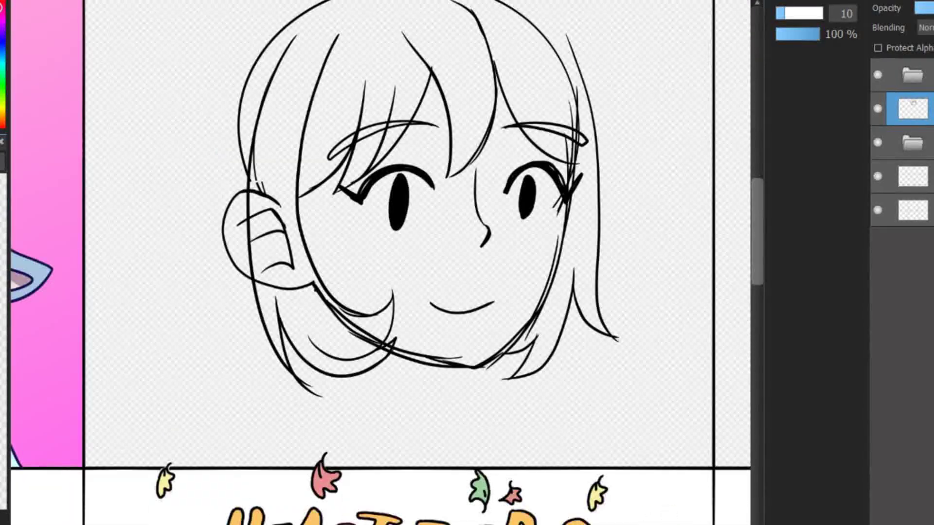
pyautogui.scroll(1, 380, 263)
pyautogui.scroll(-1, 380, 262)
pyautogui.hotkey('ctrl', 't')
pyautogui.press('Return')
pyautogui.scroll(-3, 379, 263)
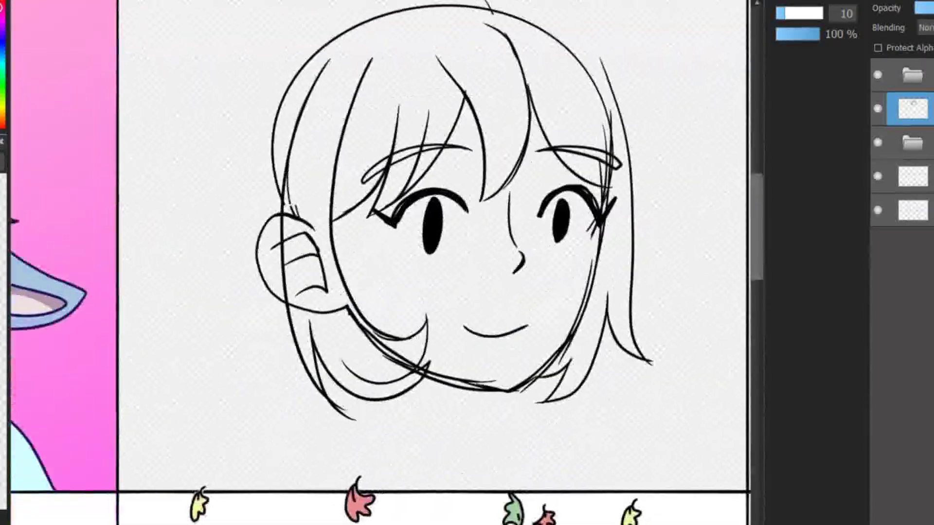
pyautogui.scroll(4, 380, 263)
pyautogui.scroll(-2, 379, 262)
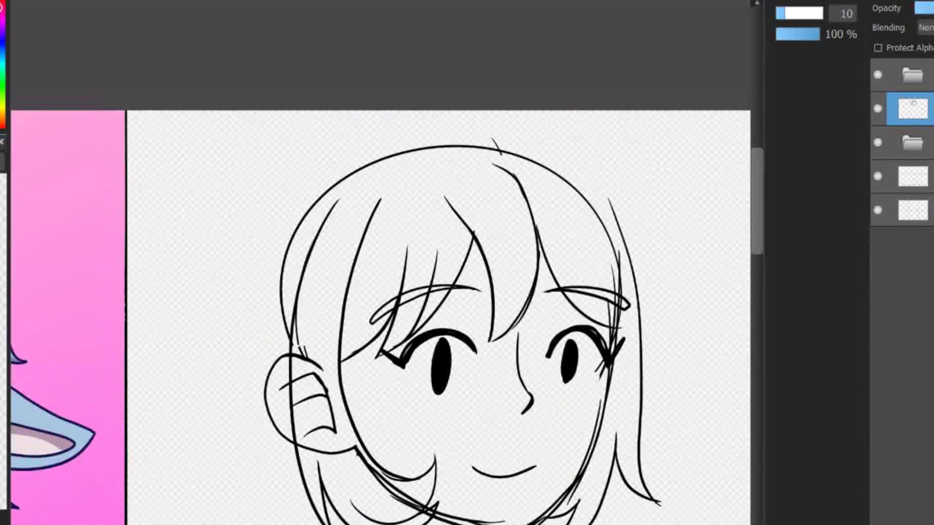
# - Sketch the outer hair contour on the ear side, with a flicked tip beside the ear and a curled lower strand
pyautogui.scroll(1, 380, 262)
pyautogui.moveTo(481, 117); pyautogui.dragTo(234, 400)
pyautogui.moveTo(290, 375); pyautogui.dragTo(272, 486)
pyautogui.scroll(-2, 273, 486)
pyautogui.scroll(2, 340, 438)
# - Erase the ear, jaw and strand lines that overlap the side lock, using a size 27 eraser
pyautogui.press('e')
pyautogui.moveTo(331, 389)
pyautogui.mouseDown()
pyautogui.moveTo(372, 428)
pyautogui.moveTo(359, 389)
pyautogui.moveTo(384, 453)
pyautogui.mouseUp()
pyautogui.scroll(-2, 370, 424)
pyautogui.scroll(2, 358, 389)
pyautogui.scroll(-2, 385, 453)
pyautogui.scroll(2, 584, 341)
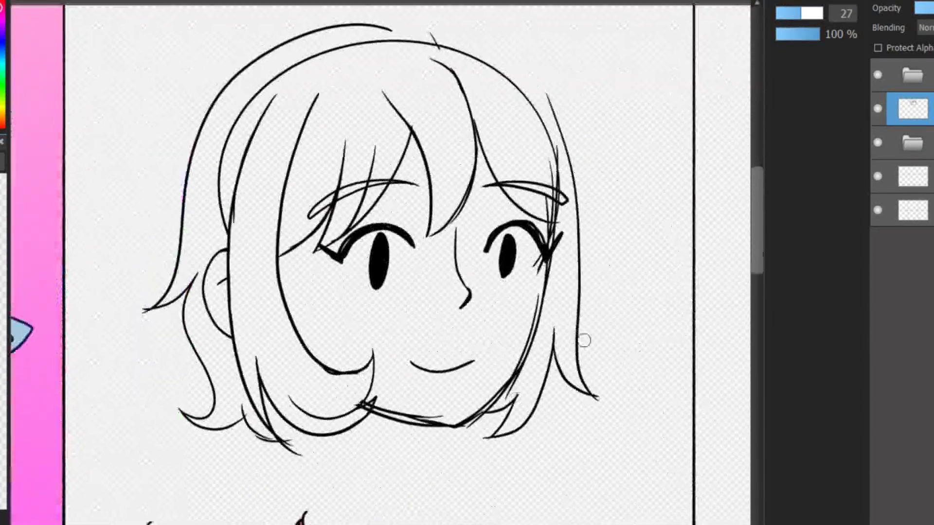
# - Sketch the outer hair contour on the far side of the head with an outward flick and curled lower ends, brush size 10
pyautogui.press('b')
pyautogui.moveTo(554, 146); pyautogui.dragTo(618, 129)
pyautogui.moveTo(555, 295); pyautogui.dragTo(568, 431)
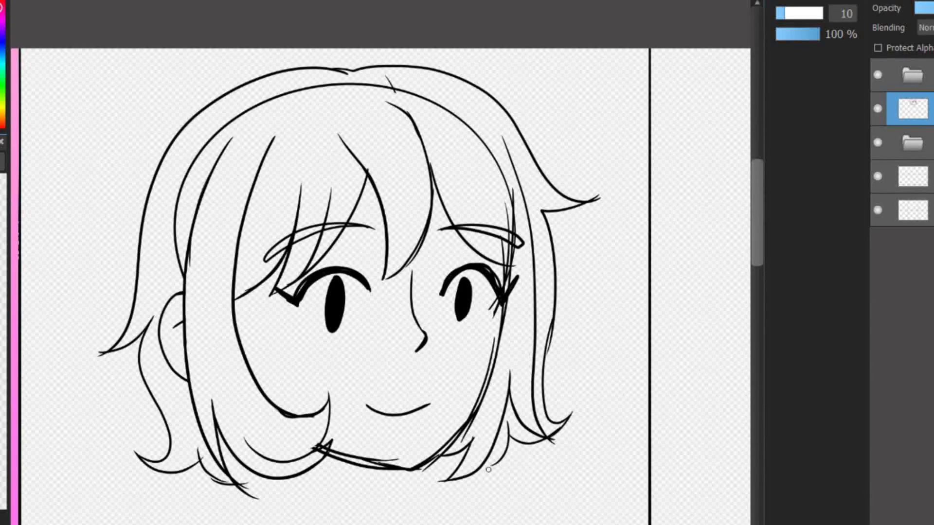
# - Open a gap in the inner head outline at the hair parting and sketch two neck lines below the chin
pyautogui.scroll(2, 384, 129)
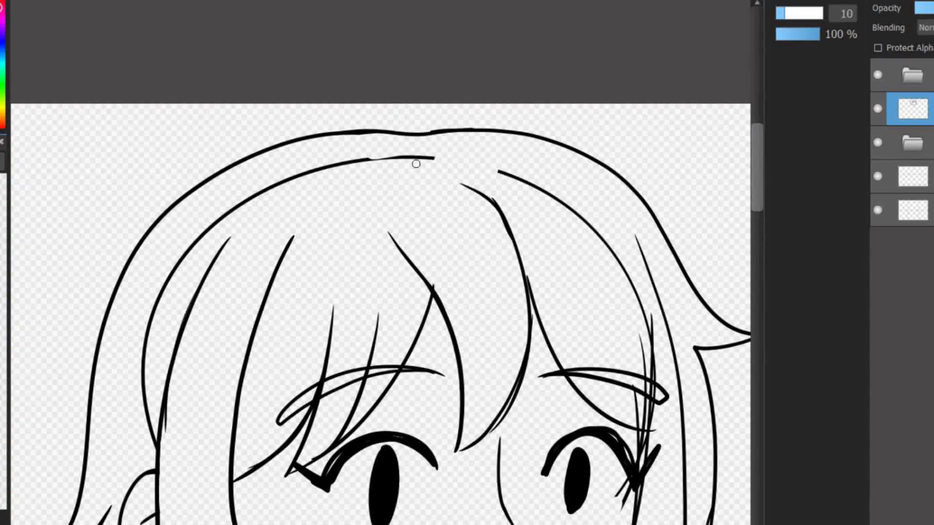
pyautogui.scroll(-2, 416, 164)
pyautogui.scroll(1, 416, 164)
pyautogui.scroll(-1, 380, 277)
pyautogui.scroll(1, 340, 244)
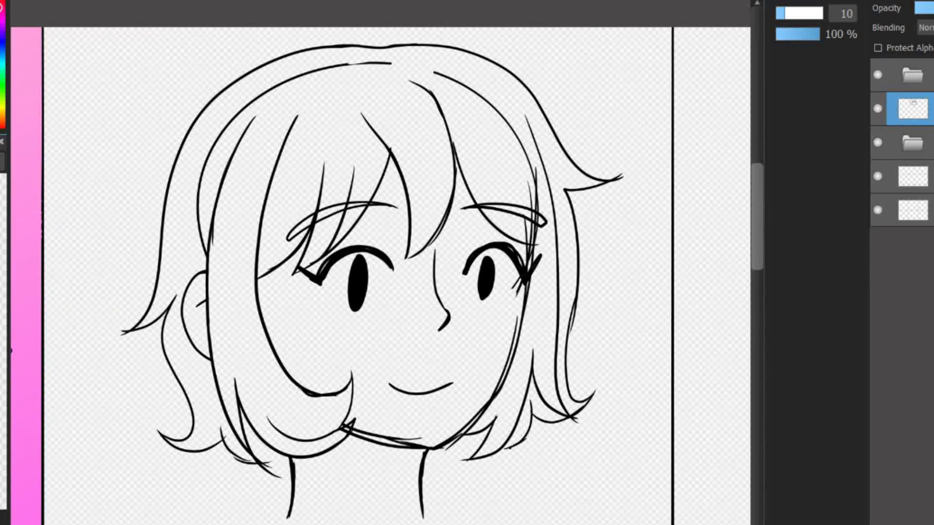
pyautogui.scroll(-1, 379, 389)
pyautogui.scroll(1, 380, 389)
pyautogui.moveTo(282, 419); pyautogui.dragTo(367, 469)
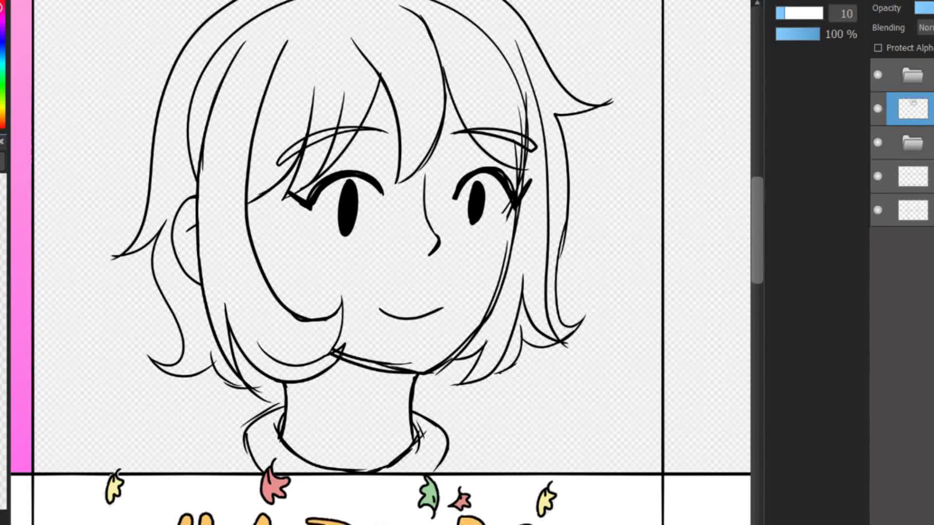
pyautogui.hotkey('ctrl', 'z')
pyautogui.hotkey('ctrl', 'z')
pyautogui.hotkey('ctrl', 'z')
pyautogui.hotkey('ctrl', 'z')
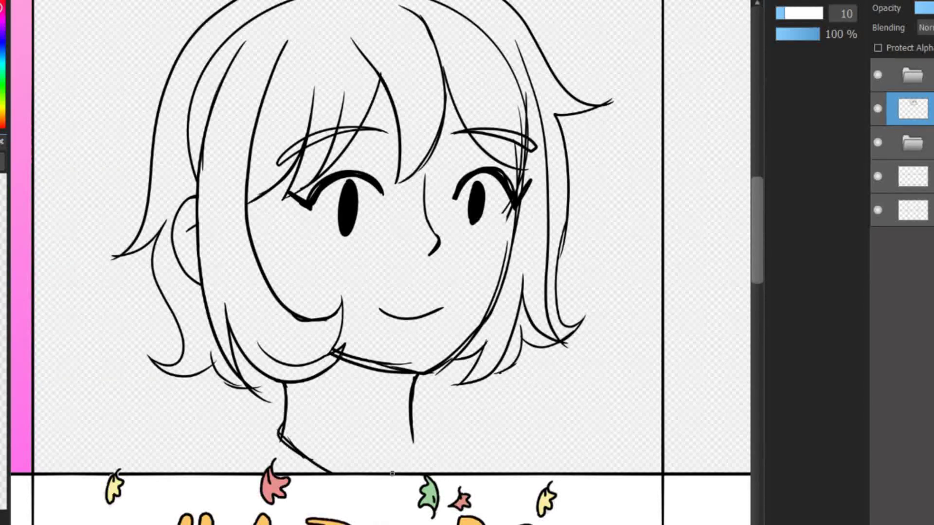
# - Sketch an open V-shaped shirt collar around the neck with short shoulder lines reaching the panel's lower border
pyautogui.moveTo(280, 422); pyautogui.dragTo(313, 450)
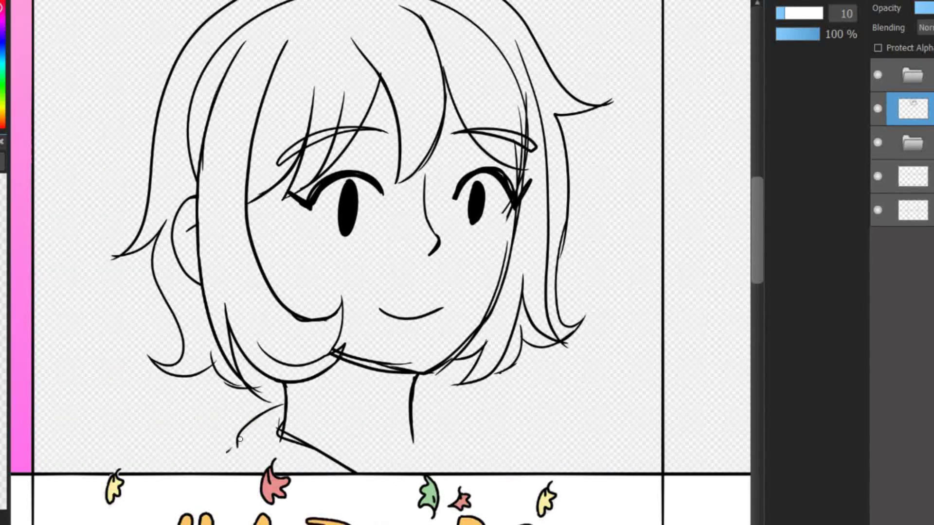
pyautogui.moveTo(416, 426); pyautogui.dragTo(389, 473)
pyautogui.moveTo(417, 406); pyautogui.dragTo(457, 435)
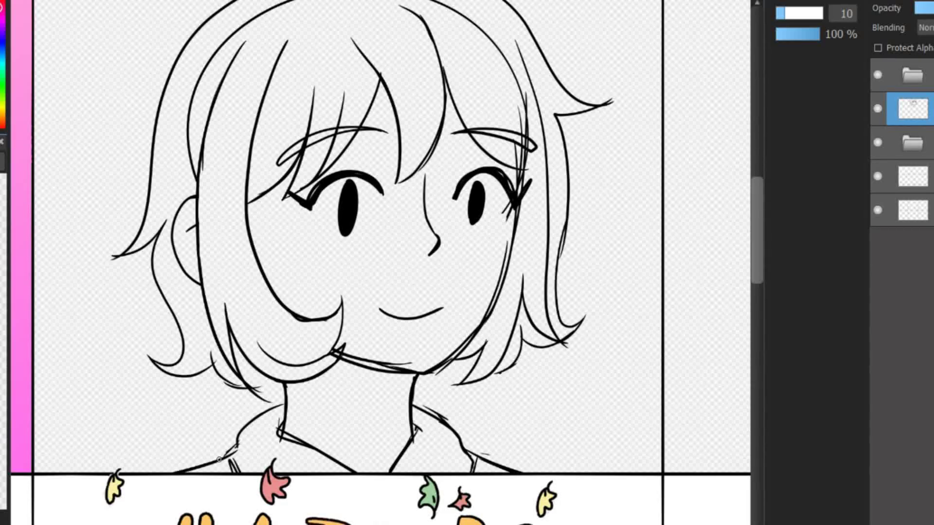
# - Sketch flicked hair strands behind the neck on both sides and clean up the overlapping lines
pyautogui.scroll(-1, 240, 448)
pyautogui.scroll(-2, 240, 448)
pyautogui.scroll(-2, 240, 448)
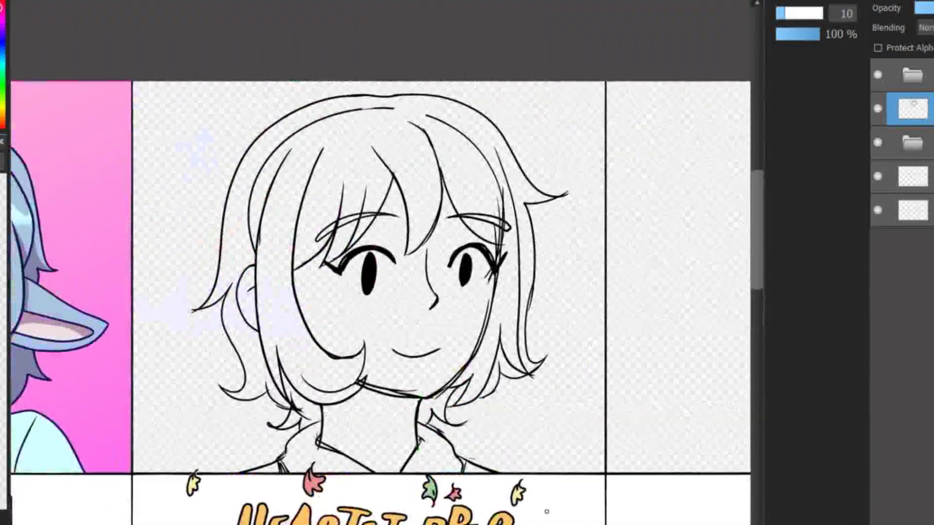
pyautogui.moveTo(370, 272); pyautogui.dragTo(395, 287)
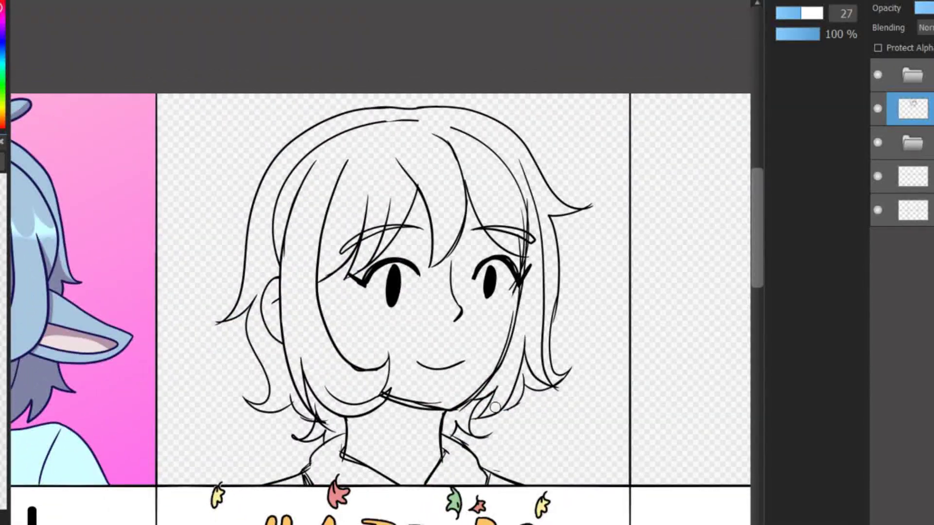
pyautogui.moveTo(457, 419)
pyautogui.mouseDown()
pyautogui.moveTo(481, 409)
pyautogui.moveTo(431, 376)
pyautogui.moveTo(504, 430)
pyautogui.mouseUp()
pyautogui.hotkey('ctrl', 'shift', 'n')
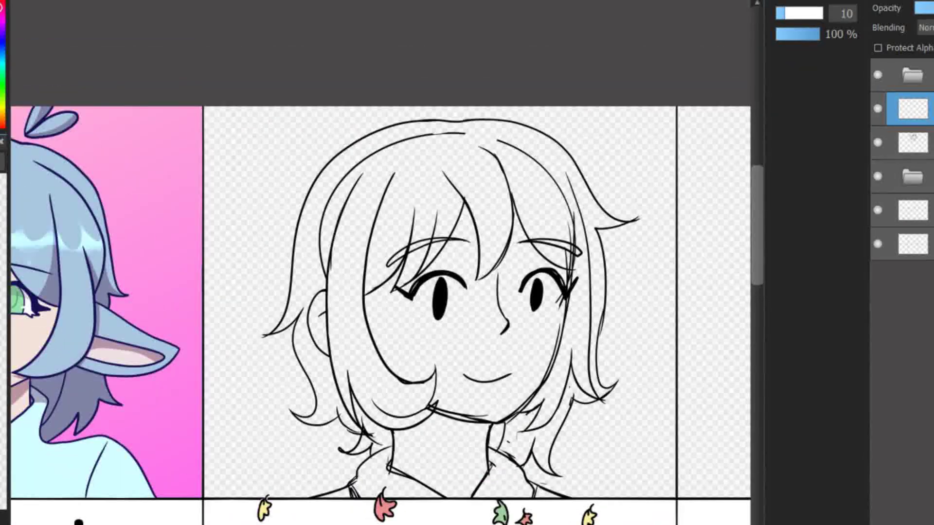
pyautogui.scroll(3, 476, 183)
pyautogui.moveTo(491, 151); pyautogui.dragTo(407, 177)
pyautogui.moveTo(441, 285); pyautogui.dragTo(352, 251)
pyautogui.moveTo(392, 266)
pyautogui.mouseDown()
pyautogui.moveTo(357, 402)
pyautogui.moveTo(383, 341)
pyautogui.mouseUp()
pyautogui.scroll(-3, 535, 243)
pyautogui.moveTo(447, 35); pyautogui.dragTo(486, 486)
pyautogui.moveTo(341, 418); pyautogui.dragTo(292, 523)
pyautogui.scroll(3, 346, 239)
pyautogui.moveTo(540, 108); pyautogui.dragTo(204, 522)
pyautogui.moveTo(379, 521); pyautogui.dragTo(403, 234)
pyautogui.moveTo(352, 422); pyautogui.dragTo(391, 453)
pyautogui.moveTo(414, 454)
pyautogui.mouseDown()
pyautogui.moveTo(428, 482)
pyautogui.moveTo(344, 446)
pyautogui.moveTo(117, 460)
pyautogui.mouseUp()
pyautogui.press('[')
pyautogui.press('[')
pyautogui.press('[')
pyautogui.press('[')
pyautogui.press('[')
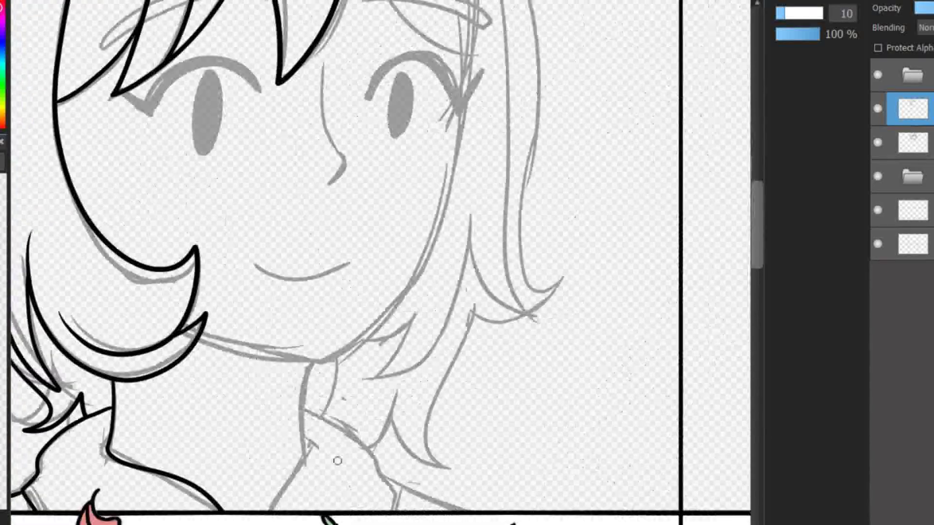
pyautogui.scroll(3, 294, 288)
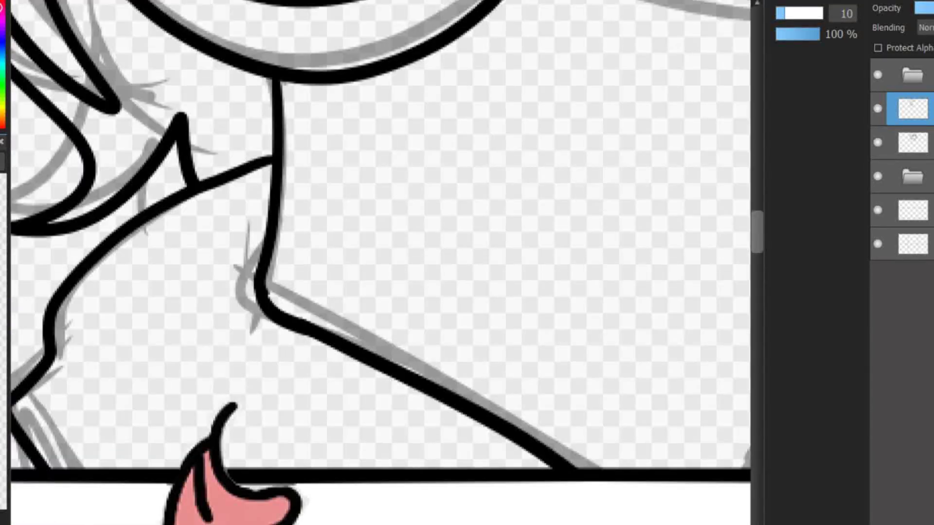
pyautogui.scroll(-3, 529, 276)
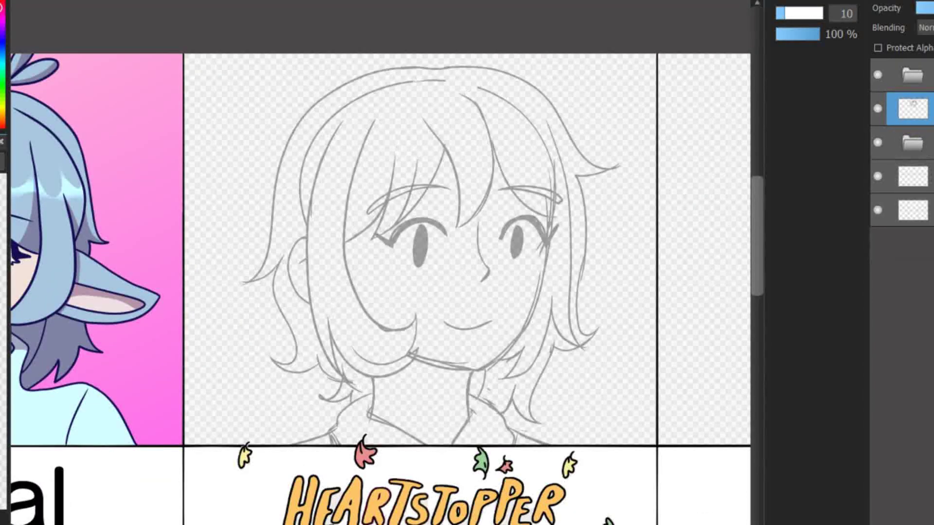
# - Ink the pointed fringe strands over the faded sketch on a new layer with a size 15 brush
pyautogui.scroll(2, 575, 332)
pyautogui.moveTo(474, 163); pyautogui.dragTo(436, 192)
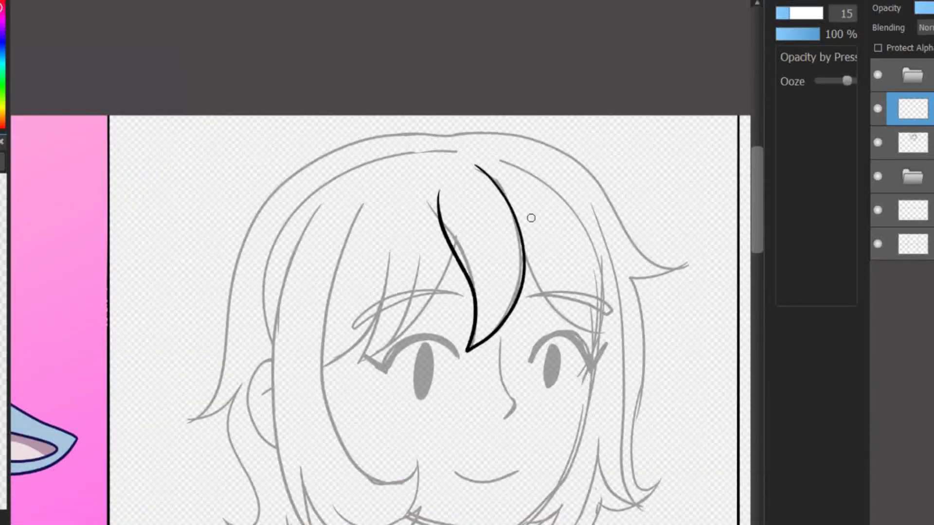
pyautogui.scroll(2, 424, 239)
pyautogui.moveTo(375, 31); pyautogui.dragTo(233, 501)
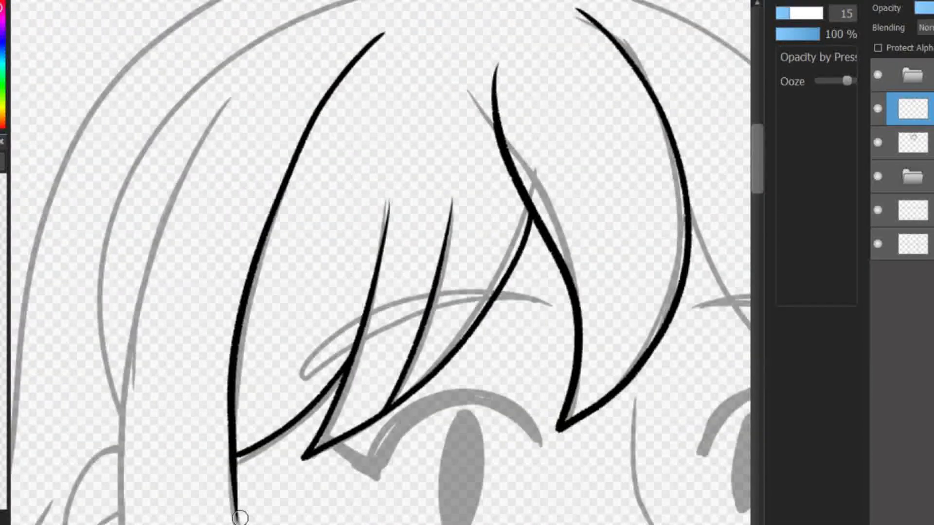
pyautogui.moveTo(292, 292)
pyautogui.mouseDown()
pyautogui.moveTo(206, 269)
pyautogui.moveTo(151, 347)
pyautogui.mouseUp()
# - Ink the ear-side lock with its curled ends and the visible part of the ear behind it
pyautogui.scroll(2, 206, 269)
pyautogui.moveTo(255, 321); pyautogui.dragTo(185, 466)
pyautogui.scroll(2, 308, 471)
pyautogui.scroll(-2, 308, 471)
pyautogui.moveTo(403, 301)
pyautogui.mouseDown()
pyautogui.moveTo(317, 278)
pyautogui.moveTo(272, 323)
pyautogui.mouseUp()
pyautogui.scroll(-2, 719, 438)
# - Ink the outer hair contour on the ear side from the crown to its flicked tip and curled lower strand
pyautogui.moveTo(593, 178); pyautogui.dragTo(306, 205)
pyautogui.moveTo(306, 205); pyautogui.dragTo(83, 231)
pyautogui.moveTo(84, 221); pyautogui.dragTo(112, 314)
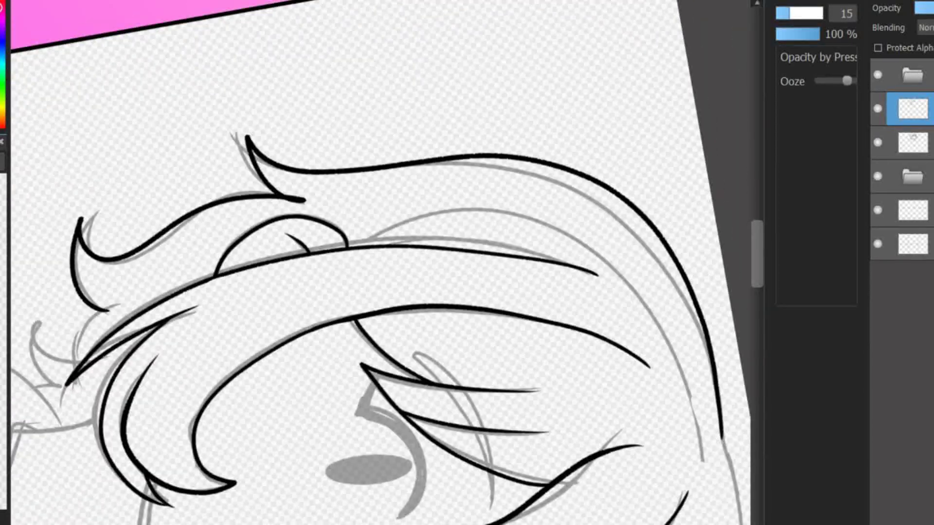
# - Ink the outer hair contour on the far side from the parting down to the outward flick
pyautogui.scroll(2, 333, 411)
pyautogui.scroll(-5, 333, 411)
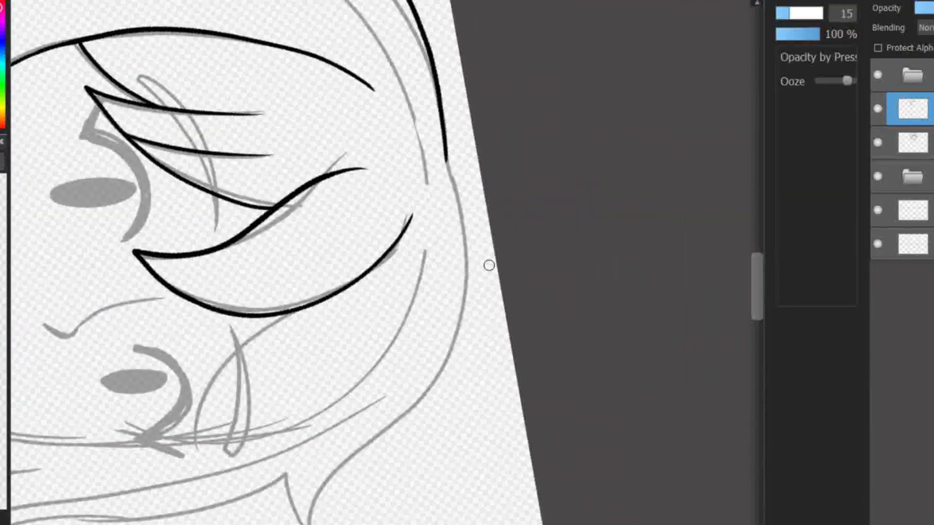
pyautogui.scroll(2, 489, 265)
pyautogui.moveTo(667, 2); pyautogui.dragTo(473, 423)
pyautogui.scroll(-2, 474, 423)
pyautogui.moveTo(443, 360); pyautogui.dragTo(395, 460)
pyautogui.scroll(2, 396, 459)
pyautogui.scroll(-3, 396, 459)
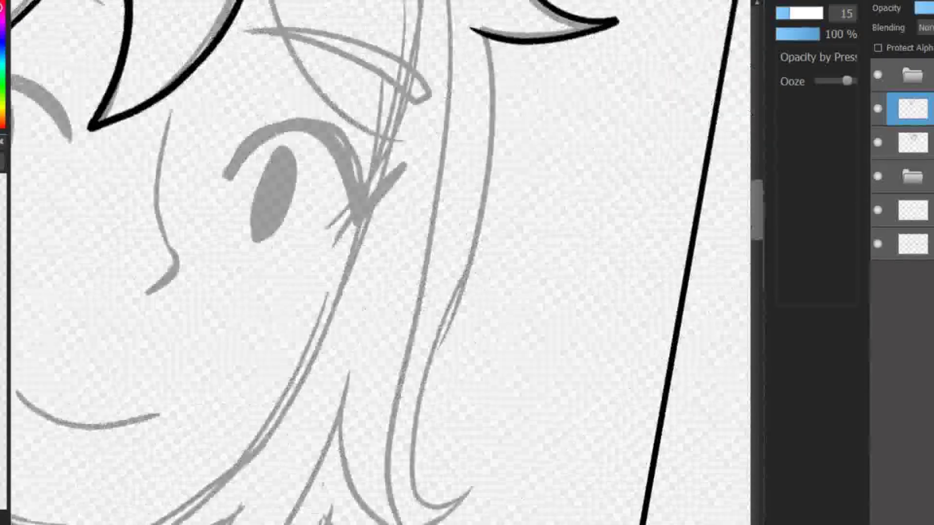
# - Ink the far-side hair below the flick and the fringe strand sweeping over the far brow
pyautogui.moveTo(564, 205); pyautogui.dragTo(440, 474)
pyautogui.scroll(-3, 446, 490)
pyautogui.scroll(2, 415, 431)
pyautogui.scroll(2, 415, 431)
pyautogui.moveTo(398, 80); pyautogui.dragTo(501, 391)
# - Ink the pointed far-side hair ends and the jawline down to the chin
pyautogui.scroll(-3, 493, 367)
pyautogui.moveTo(450, 467)
pyautogui.mouseDown()
pyautogui.moveTo(423, 407)
pyautogui.moveTo(340, 489)
pyautogui.mouseUp()
pyautogui.moveTo(438, 346); pyautogui.dragTo(235, 479)
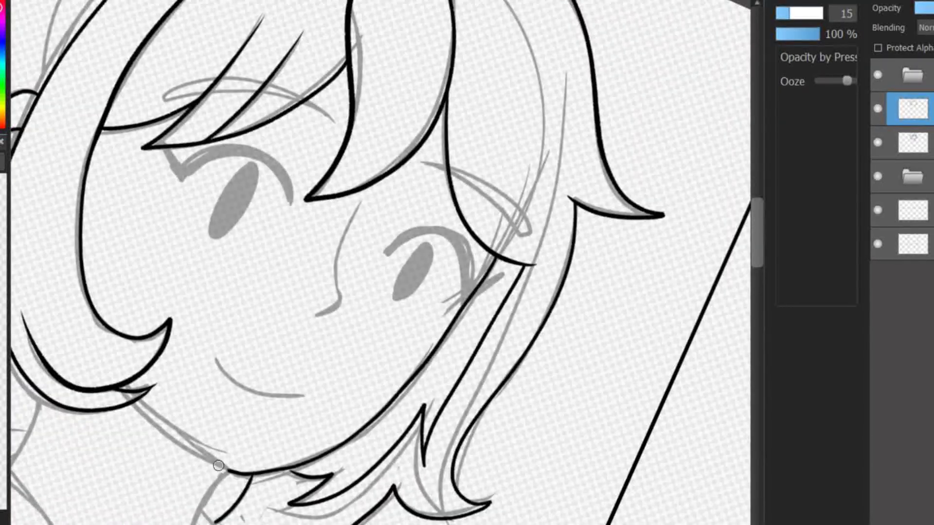
# - Ink the neck, the hair tips behind it and the far half of the collar
pyautogui.scroll(3, 535, 249)
pyautogui.scroll(-3, 535, 249)
pyautogui.moveTo(428, 362); pyautogui.dragTo(372, 467)
pyautogui.scroll(-3, 475, 292)
pyautogui.scroll(3, 486, 287)
pyautogui.moveTo(331, 248)
pyautogui.mouseDown()
pyautogui.moveTo(498, 286)
pyautogui.moveTo(436, 506)
pyautogui.mouseUp()
pyautogui.moveTo(486, 358); pyautogui.dragTo(552, 397)
pyautogui.scroll(-2, 487, 351)
pyautogui.moveTo(479, 375); pyautogui.dragTo(519, 455)
pyautogui.scroll(2, 302, 285)
# - Ink the ear-side half of the collar and the shoulder line down to the panel's lower border
pyautogui.hscroll(-3, 358, 342)
pyautogui.moveTo(358, 343); pyautogui.dragTo(229, 481)
pyautogui.hscroll(-3, 229, 481)
pyautogui.scroll(-2, 229, 482)
pyautogui.moveTo(410, 383); pyautogui.dragTo(289, 420)
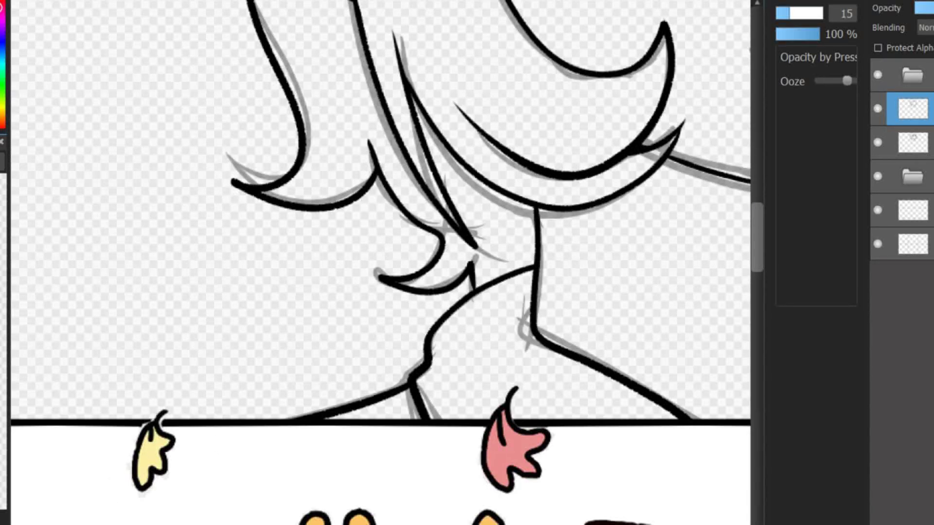
pyautogui.scroll(5, 379, 262)
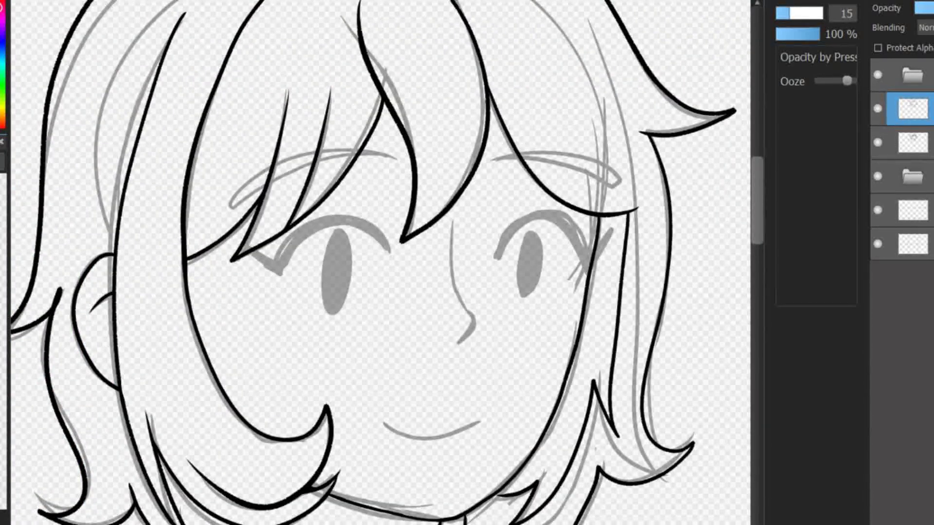
pyautogui.scroll(2, 446, 202)
pyautogui.moveTo(446, 194); pyautogui.dragTo(347, 444)
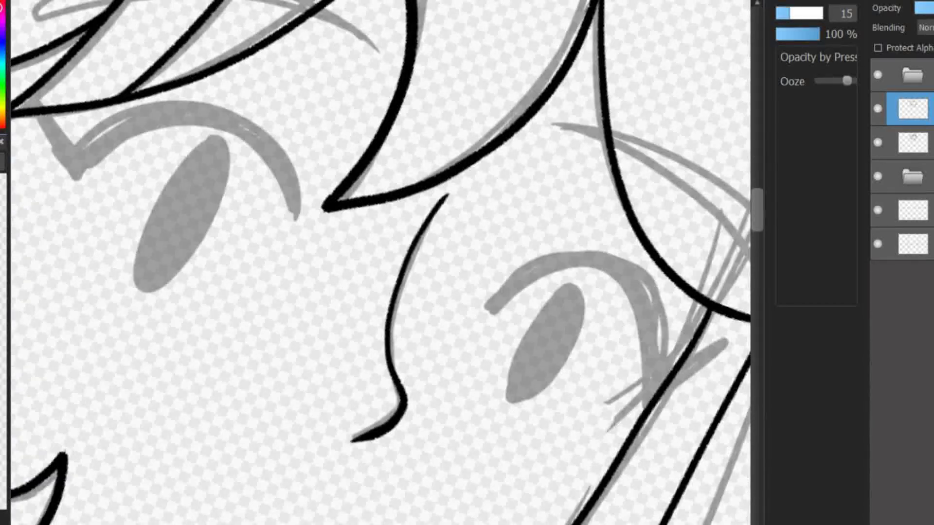
pyautogui.scroll(1, 423, 365)
pyautogui.hotkey('ctrl', 'z')
pyautogui.moveTo(498, 137); pyautogui.dragTo(455, 331)
pyautogui.hotkey('ctrl', 'z')
pyautogui.moveTo(501, 137); pyautogui.dragTo(411, 371)
pyautogui.moveTo(341, 418); pyautogui.dragTo(532, 382)
pyautogui.scroll(2, 437, 263)
pyautogui.moveTo(441, 381); pyautogui.dragTo(457, 392)
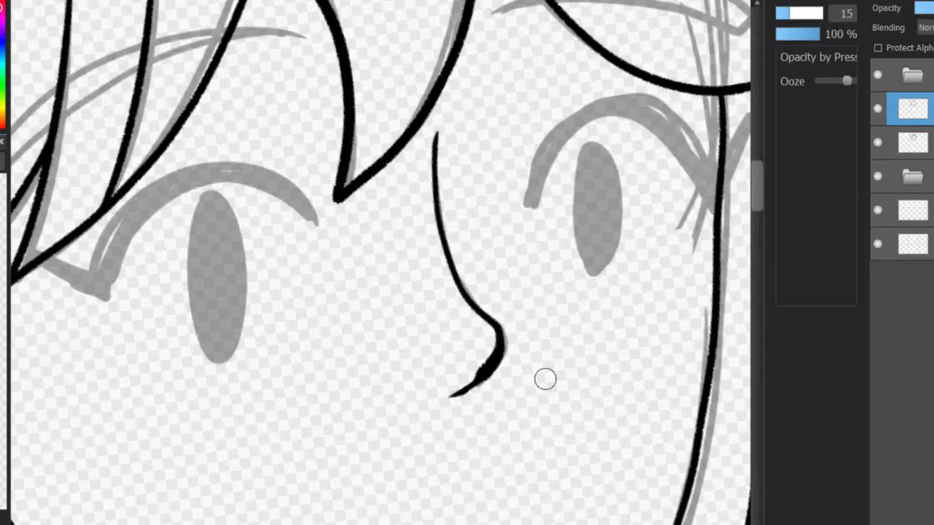
pyautogui.hotkey('ctrl', 'z')
pyautogui.hotkey('ctrl', 'z')
# - Ink the nose as a thin bridge line curving inward at the tip, and ink the smiling mouth
pyautogui.moveTo(442, 131)
pyautogui.mouseDown()
pyautogui.moveTo(504, 305)
pyautogui.moveTo(464, 394)
pyautogui.mouseUp()
pyautogui.scroll(-3, 465, 394)
pyautogui.scroll(2, 380, 263)
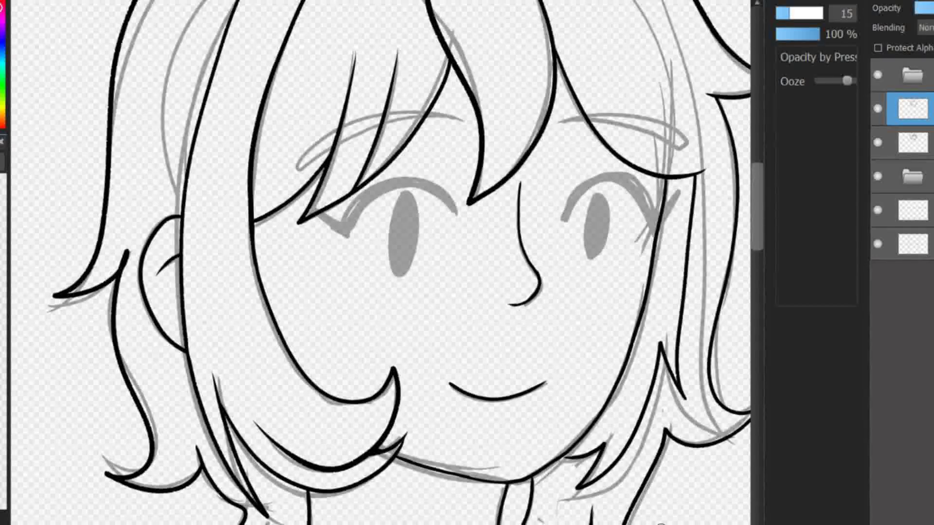
pyautogui.scroll(3, 513, 306)
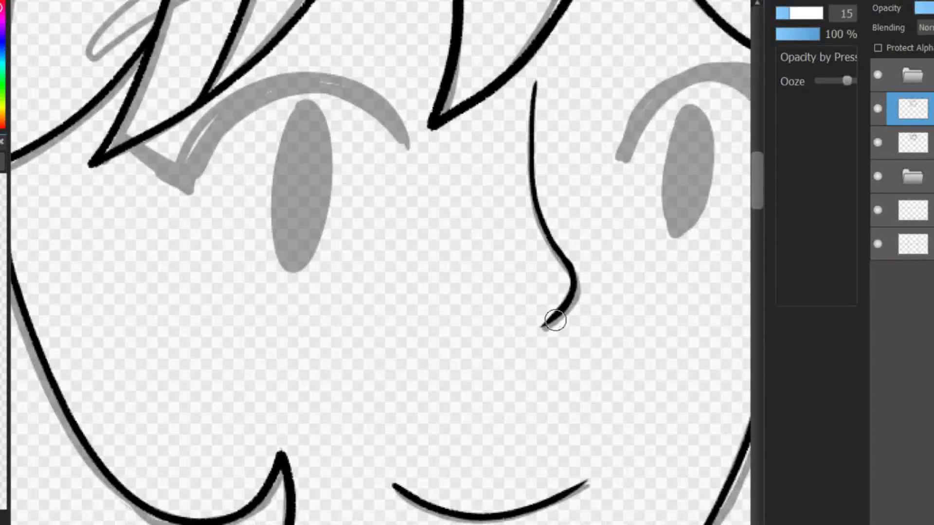
# - Ink the ear-side eye's thick upper lash with a pointed outer wing and a tapered inner end
pyautogui.scroll(3, 420, 280)
pyautogui.moveTo(419, 279)
pyautogui.mouseDown()
pyautogui.moveTo(205, 316)
pyautogui.moveTo(423, 311)
pyautogui.moveTo(342, 272)
pyautogui.moveTo(239, 334)
pyautogui.mouseUp()
pyautogui.scroll(1, 340, 272)
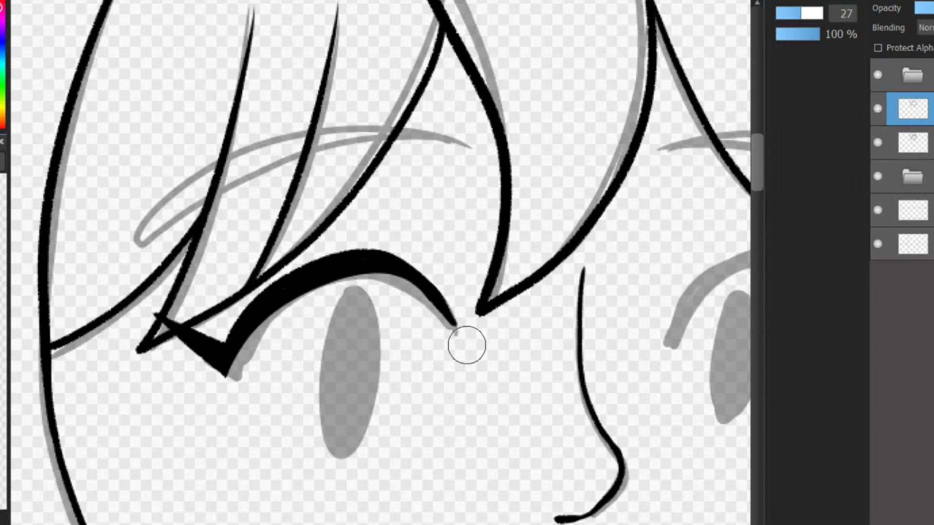
pyautogui.moveTo(467, 342); pyautogui.dragTo(228, 374)
pyautogui.hotkey('ctrl', 'z')
pyautogui.scroll(-2, 708, 162)
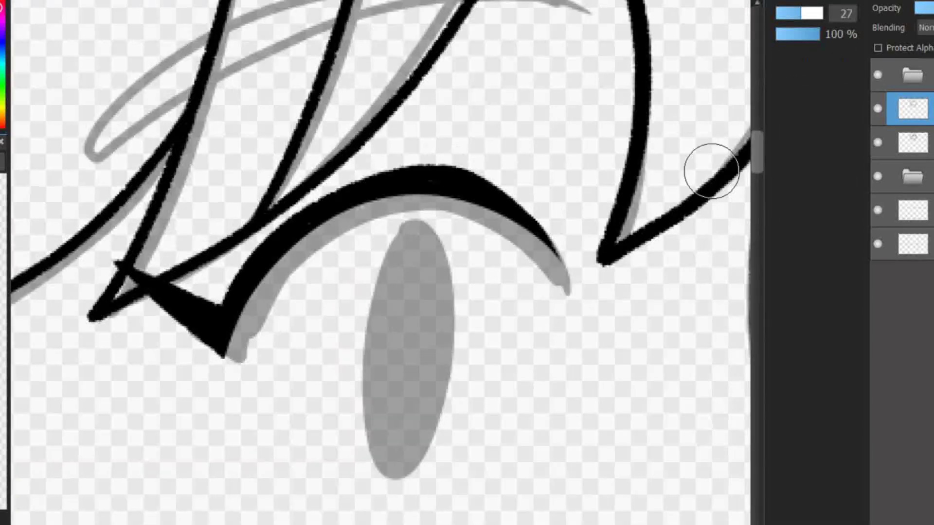
# - Ink the ear-side pupil as a solid black oval and transform it to fit beneath the lash
pyautogui.press('b')
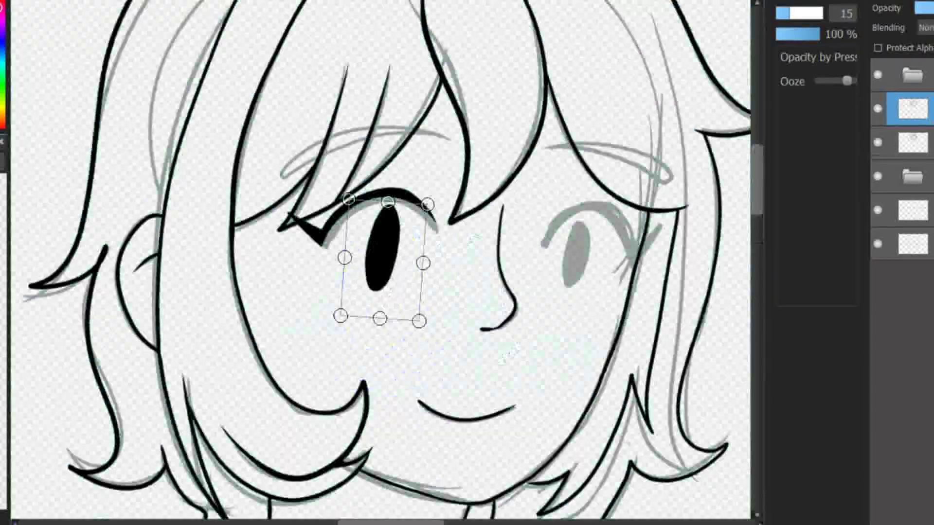
pyautogui.press('Return')
pyautogui.scroll(1, 379, 263)
pyautogui.moveTo(340, 301); pyautogui.dragTo(411, 305)
pyautogui.hotkey('ctrl', 'z')
# - Ink the far eye's upper lash as an outlined arch with a pointed wing and fill it solid black
pyautogui.moveTo(559, 249); pyautogui.dragTo(481, 312)
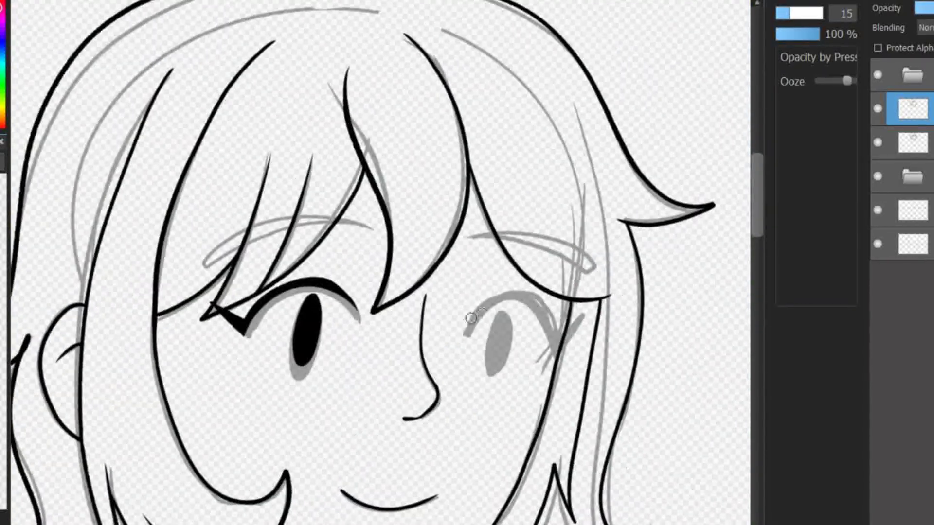
pyautogui.scroll(2, 506, 300)
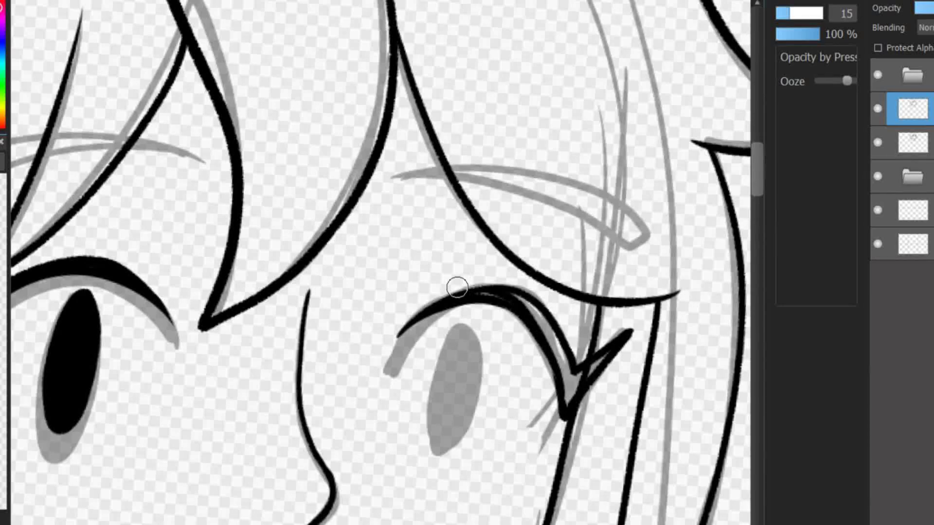
pyautogui.moveTo(457, 301)
pyautogui.mouseDown()
pyautogui.moveTo(578, 417)
pyautogui.moveTo(581, 350)
pyautogui.mouseUp()
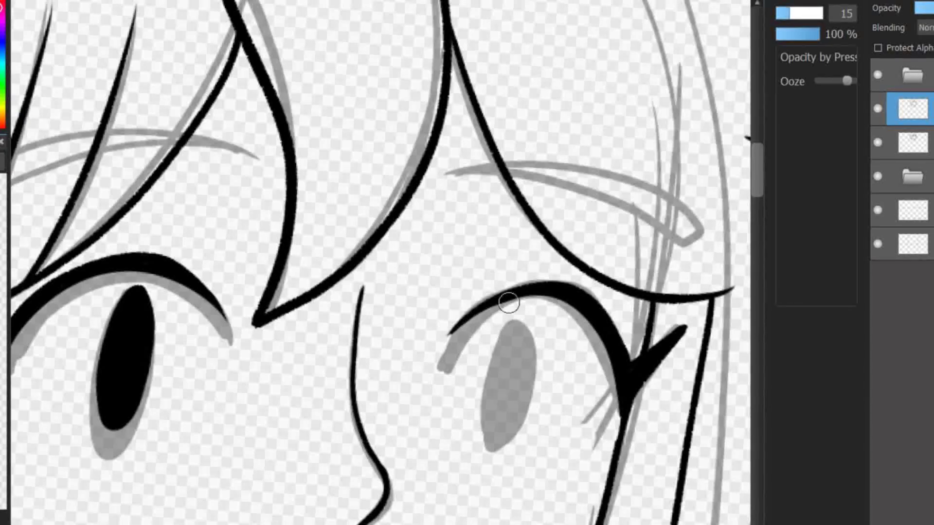
pyautogui.moveTo(549, 393); pyautogui.dragTo(590, 355)
pyautogui.moveTo(621, 314)
pyautogui.mouseDown()
pyautogui.moveTo(580, 351)
pyautogui.moveTo(588, 395)
pyautogui.moveTo(505, 389)
pyautogui.mouseUp()
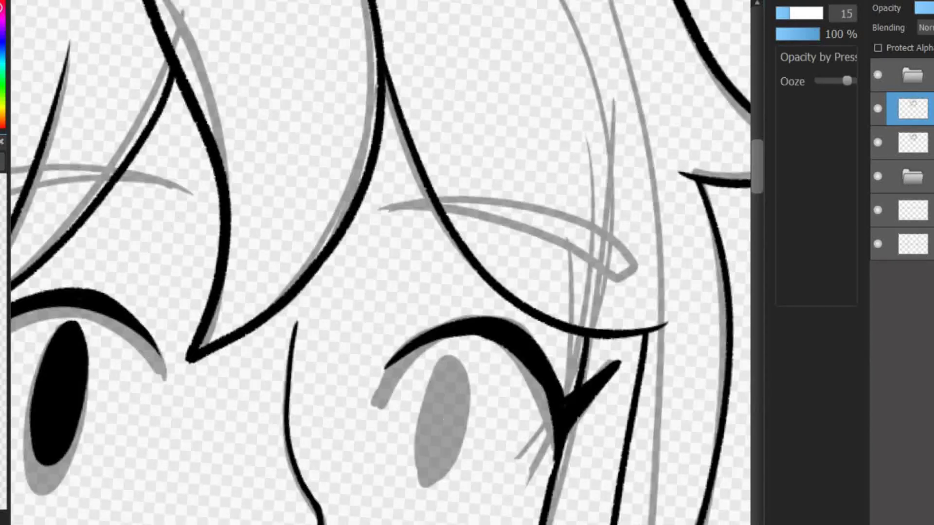
# - Ink the far pupil as a solid black oval and transform it to fit beneath the far eye's lash
pyautogui.scroll(3, 637, 236)
pyautogui.press('b')
pyautogui.scroll(-5, 605, 214)
pyautogui.scroll(5, 538, 390)
pyautogui.moveTo(537, 389); pyautogui.dragTo(511, 418)
pyautogui.moveTo(576, 470); pyautogui.dragTo(657, 365)
pyautogui.scroll(-1, 656, 365)
pyautogui.click(877, 142)
pyautogui.hotkey('ctrl', 't')
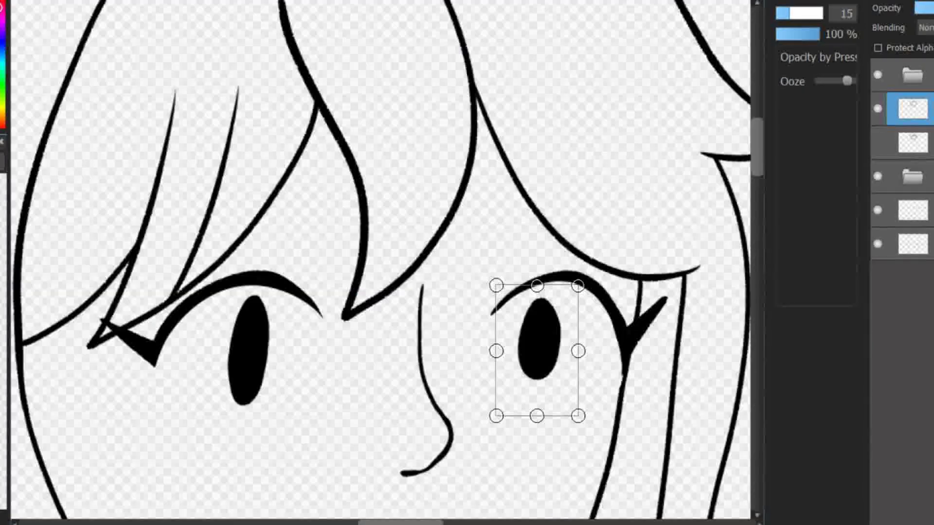
pyautogui.press('Return')
# - Ink both eyebrows as thin tapered outlines over the sketch and hide the sketch layer
pyautogui.scroll(-2, 535, 350)
pyautogui.moveTo(467, 291); pyautogui.dragTo(467, 178)
pyautogui.scroll(2, 511, 214)
pyautogui.click(877, 142)
pyautogui.scroll(-2, 308, 312)
pyautogui.hotkey('ctrl', 'z')
pyautogui.moveTo(402, 292); pyautogui.dragTo(287, 344)
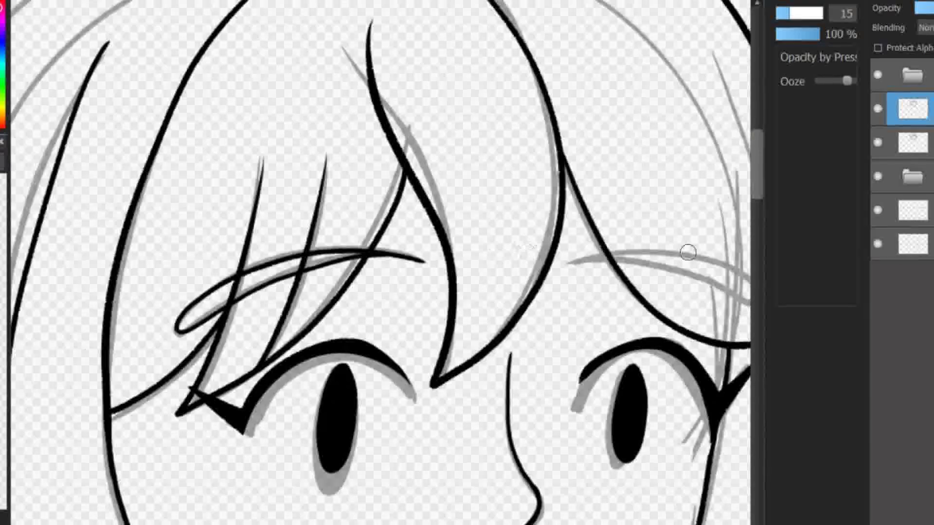
pyautogui.moveTo(688, 250); pyautogui.dragTo(549, 264)
pyautogui.moveTo(614, 265); pyautogui.dragTo(426, 227)
pyautogui.scroll(-2, 426, 227)
pyautogui.scroll(-2, 429, 291)
pyautogui.click(877, 142)
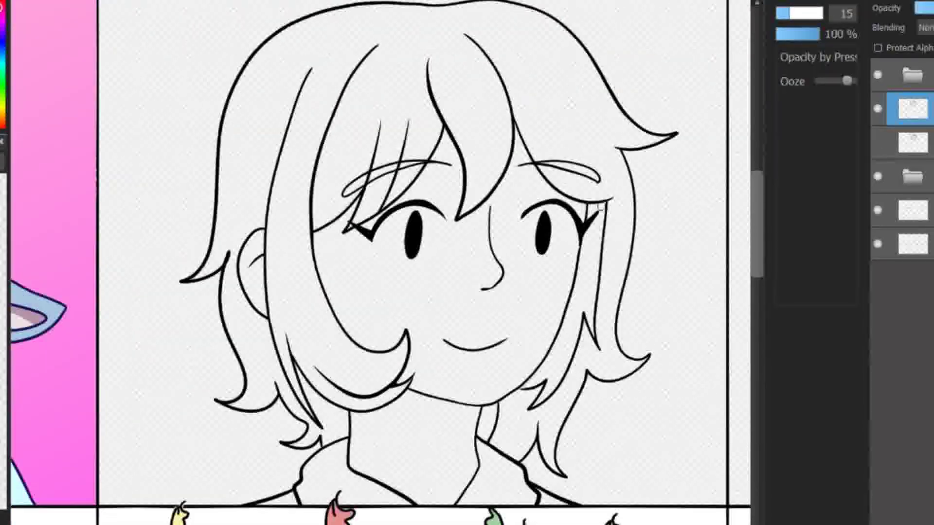
# - Shift both pupils slightly toward the ear side of the face
pyautogui.moveTo(493, 333); pyautogui.dragTo(425, 406)
pyautogui.moveTo(352, 273); pyautogui.dragTo(358, 292)
pyautogui.hotkey('ctrl', 'z')
pyautogui.moveTo(474, 273); pyautogui.dragTo(481, 294)
pyautogui.scroll(-2, 386, 262)
# - Fill pale blue hair, beige skin, a white collar and a lavender jacket beneath the line art, with a white panel background
pyautogui.hotkey('ctrl', 'shift', 'n')
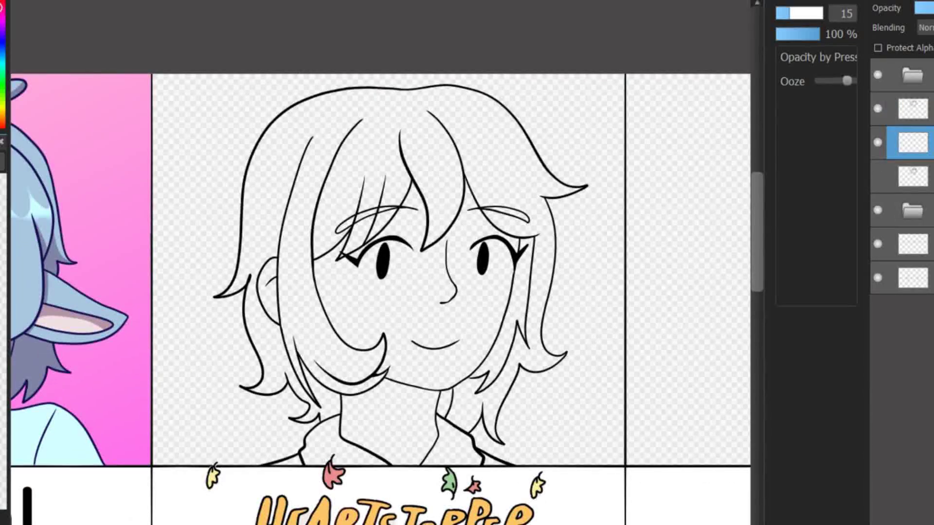
pyautogui.scroll(-3, 379, 299)
pyautogui.scroll(3, 379, 299)
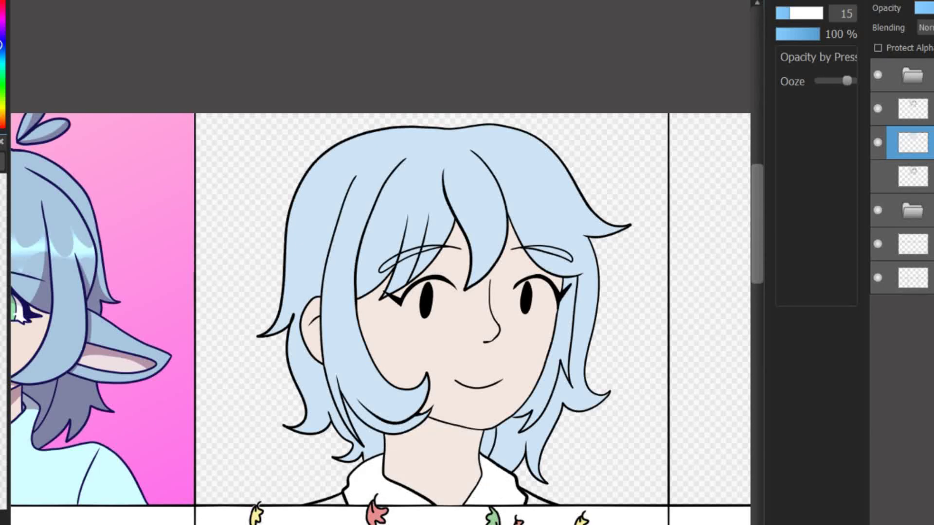
pyautogui.scroll(-3, 379, 270)
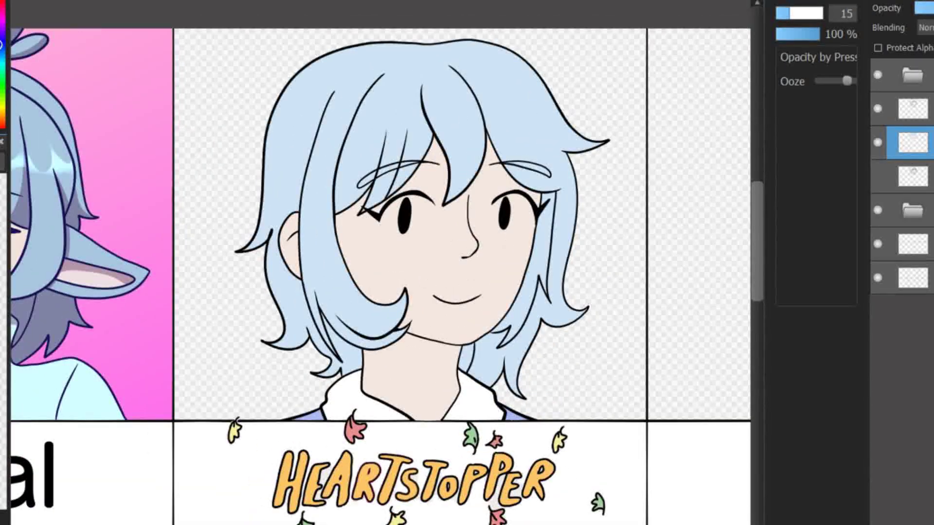
pyautogui.scroll(-3, 379, 279)
pyautogui.scroll(3, 379, 280)
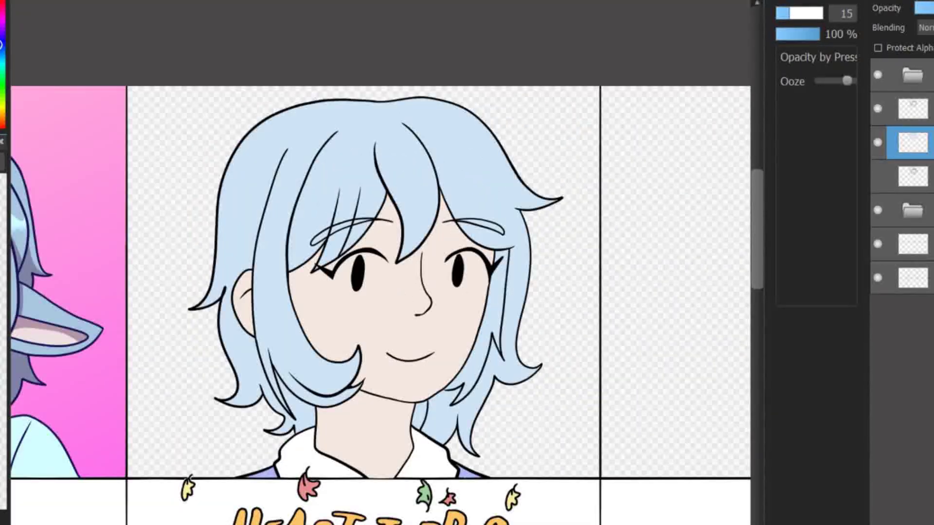
pyautogui.scroll(-3, 380, 279)
pyautogui.scroll(3, 379, 280)
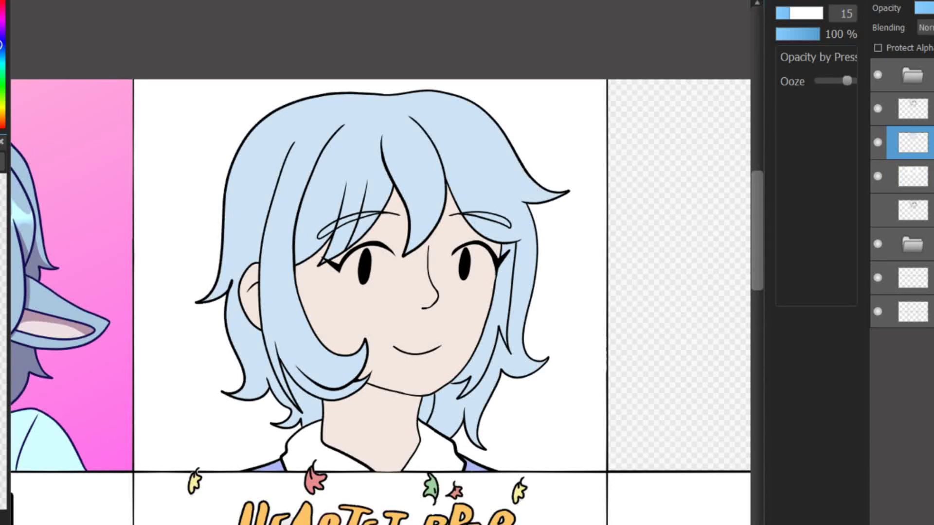
# - Paint a soft shadow down the ear side of the neck on a new clipped Multiply layer above the flat colours
pyautogui.hotkey('ctrl', 'shift', 'n')
pyautogui.scroll(3, 379, 279)
pyautogui.moveTo(223, 473)
pyautogui.mouseDown()
pyautogui.moveTo(455, 373)
pyautogui.moveTo(242, 329)
pyautogui.mouseUp()
pyautogui.hotkey('ctrl', 'z')
pyautogui.click(211, 423)
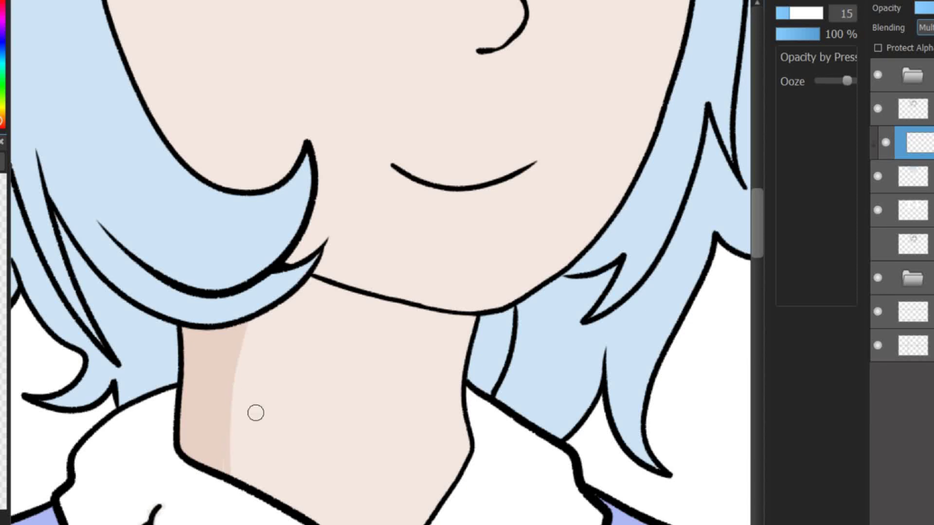
pyautogui.scroll(-3, 256, 413)
pyautogui.scroll(3, 423, 446)
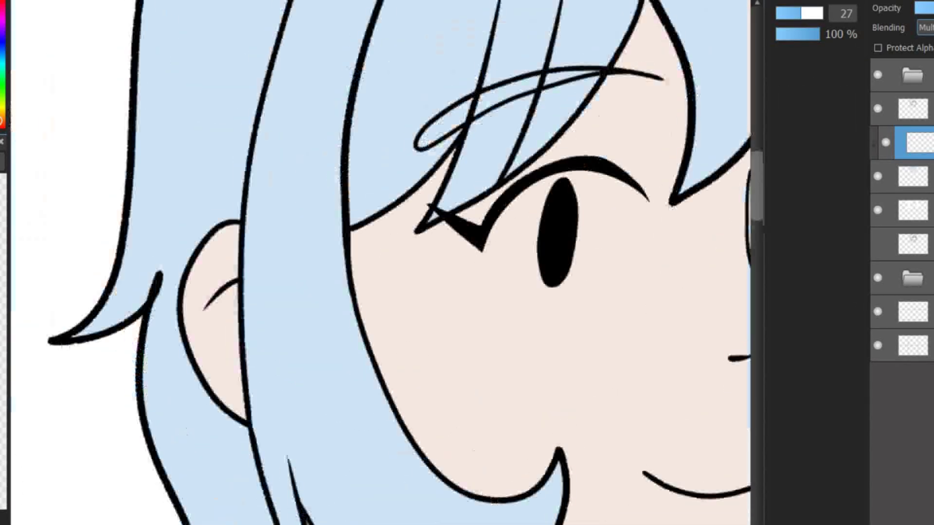
# - Shade the inner ear fold, the skin beneath the bangs and the neck below the chin
pyautogui.moveTo(296, 311); pyautogui.dragTo(262, 340)
pyautogui.moveTo(615, 262); pyautogui.dragTo(503, 363)
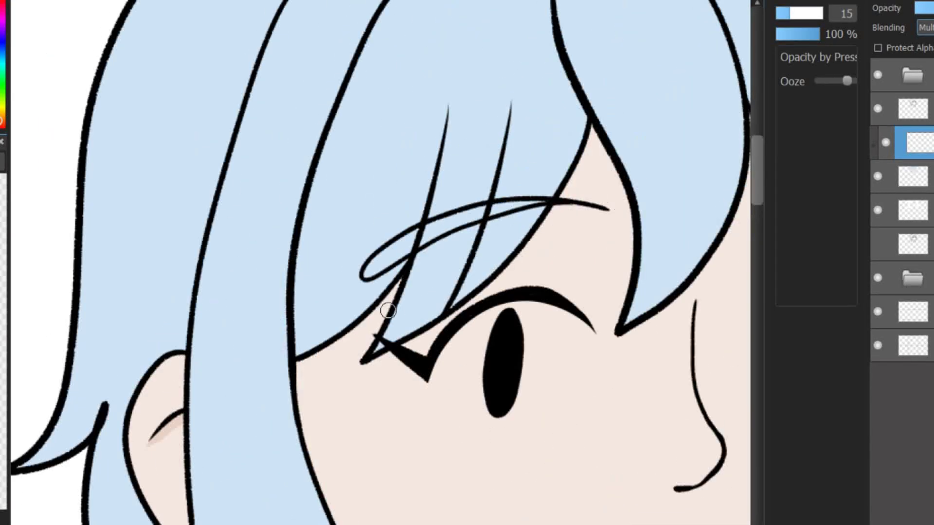
pyautogui.moveTo(384, 301); pyautogui.dragTo(307, 413)
pyautogui.moveTo(437, 419); pyautogui.dragTo(640, 391)
pyautogui.scroll(-5, 641, 391)
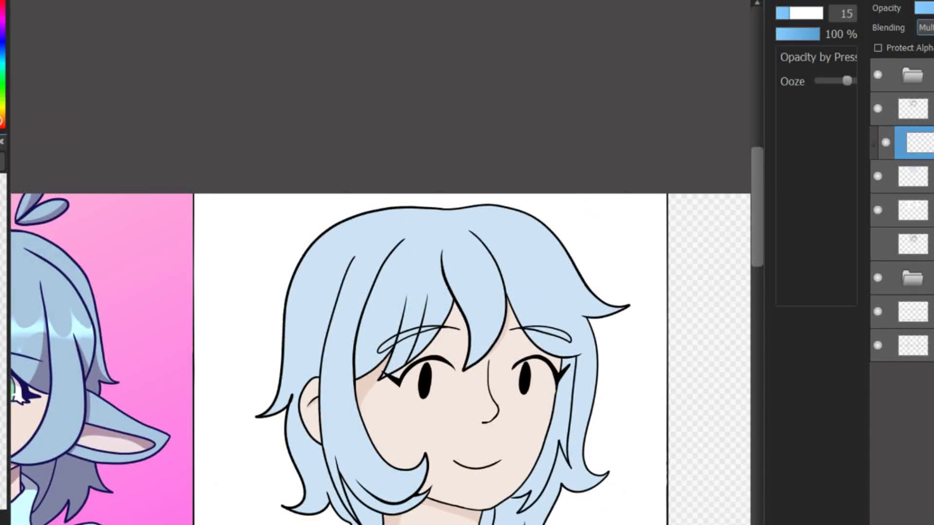
pyautogui.scroll(-2, 379, 317)
pyautogui.scroll(5, 379, 316)
pyautogui.scroll(-1, 460, 141)
# - Paint white rim highlights along the outer edges of the hair locks on a second clipped layer
pyautogui.press('e')
pyautogui.scroll(-5, 505, 382)
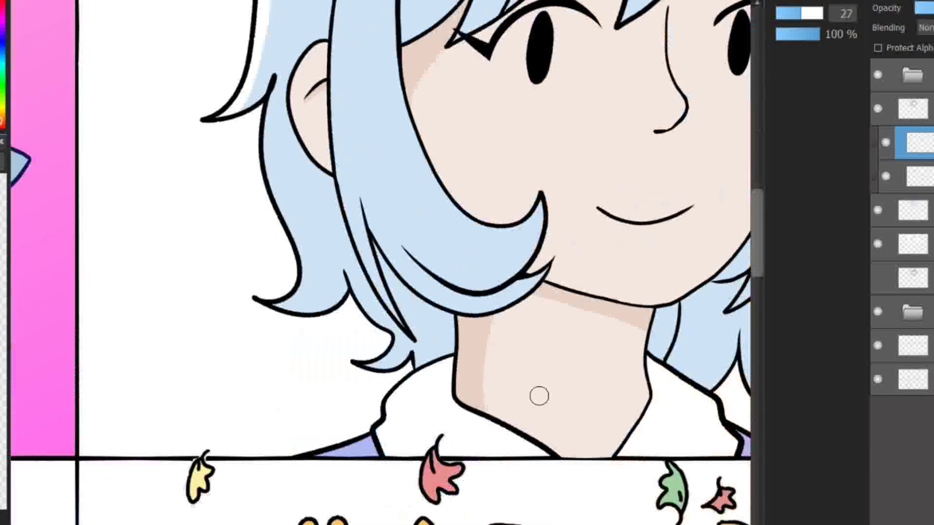
pyautogui.press('b')
pyautogui.scroll(5, 504, 382)
pyautogui.scroll(-3, 538, 354)
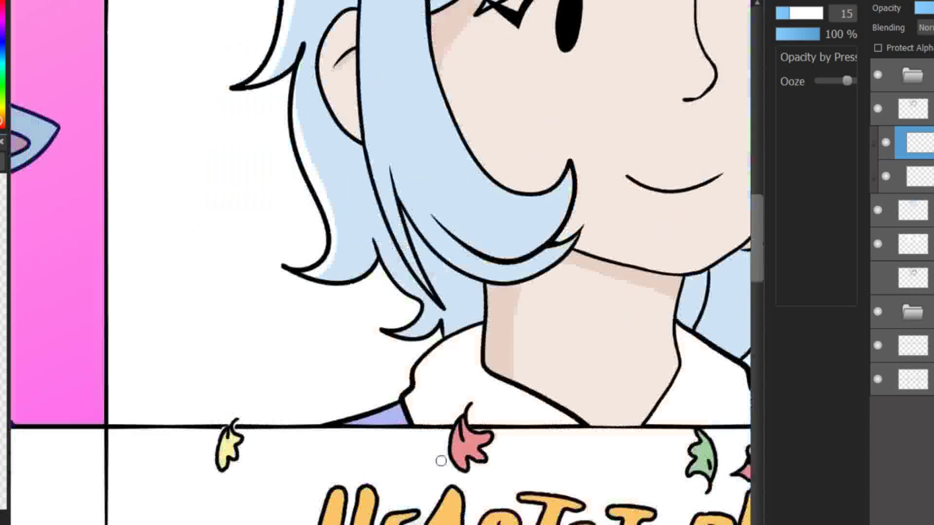
pyautogui.scroll(3, 522, 437)
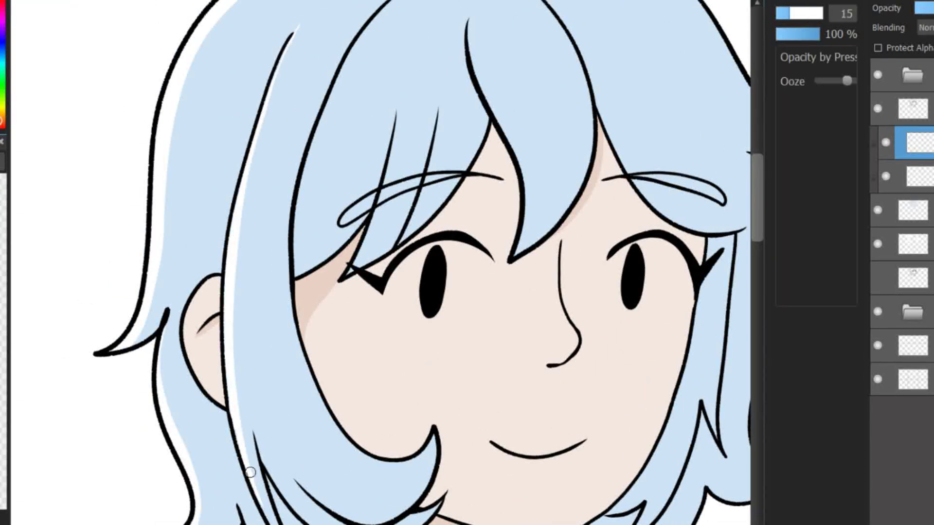
pyautogui.scroll(-2, 337, 377)
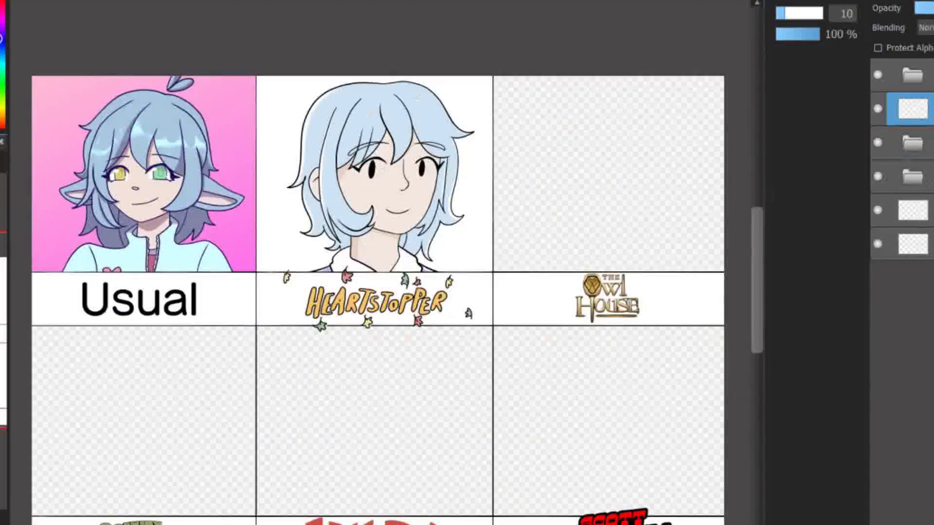
# - Sketch two overlapping circles as the head construction in the empty "The Owl House" panel
pyautogui.scroll(4, 439, 219)
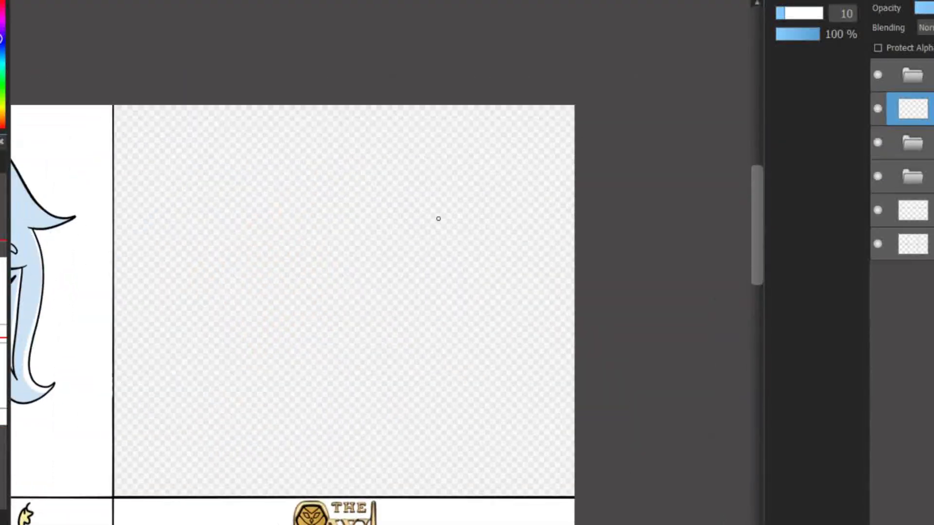
pyautogui.moveTo(438, 219); pyautogui.dragTo(464, 207)
pyautogui.moveTo(492, 269)
pyautogui.mouseDown()
pyautogui.moveTo(496, 222)
pyautogui.moveTo(483, 329)
pyautogui.mouseUp()
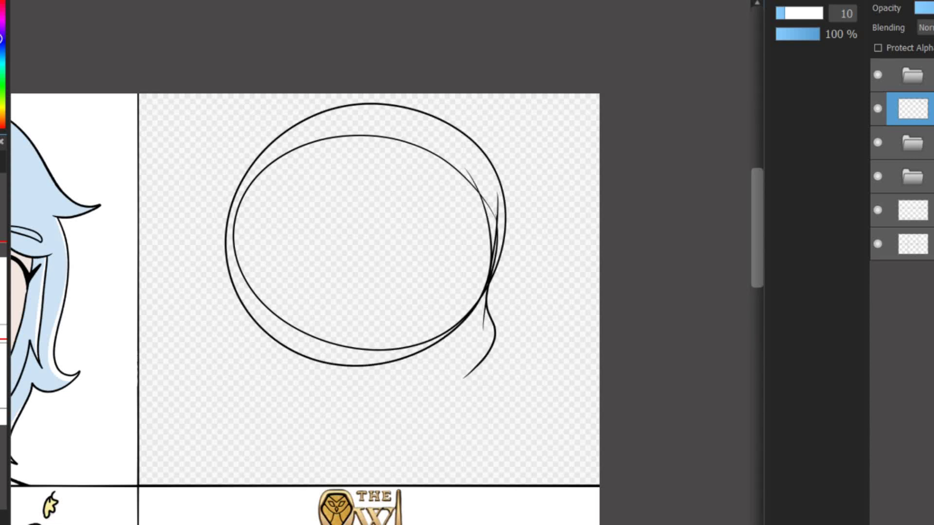
pyautogui.hotkey('ctrl', 'z')
# - Sketch the far cheek and a wide rounded jaw beneath the head circles, redoing unsatisfactory strokes
pyautogui.moveTo(500, 201); pyautogui.dragTo(486, 342)
pyautogui.moveTo(483, 291); pyautogui.dragTo(354, 406)
pyautogui.moveTo(481, 311); pyautogui.dragTo(271, 379)
pyautogui.hotkey('ctrl', 'z')
pyautogui.hotkey('ctrl', 'z')
pyautogui.moveTo(483, 290); pyautogui.dragTo(394, 399)
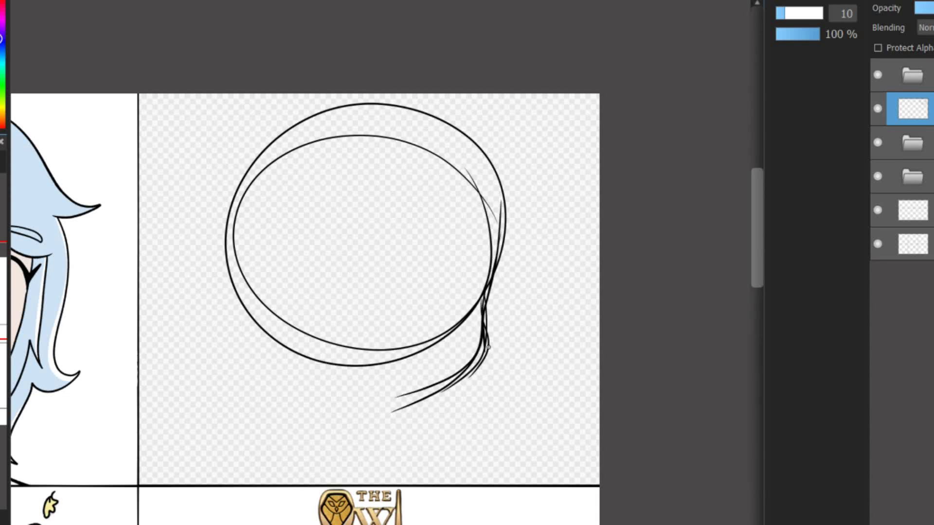
pyautogui.moveTo(481, 350); pyautogui.dragTo(250, 354)
pyautogui.moveTo(248, 337); pyautogui.dragTo(307, 383)
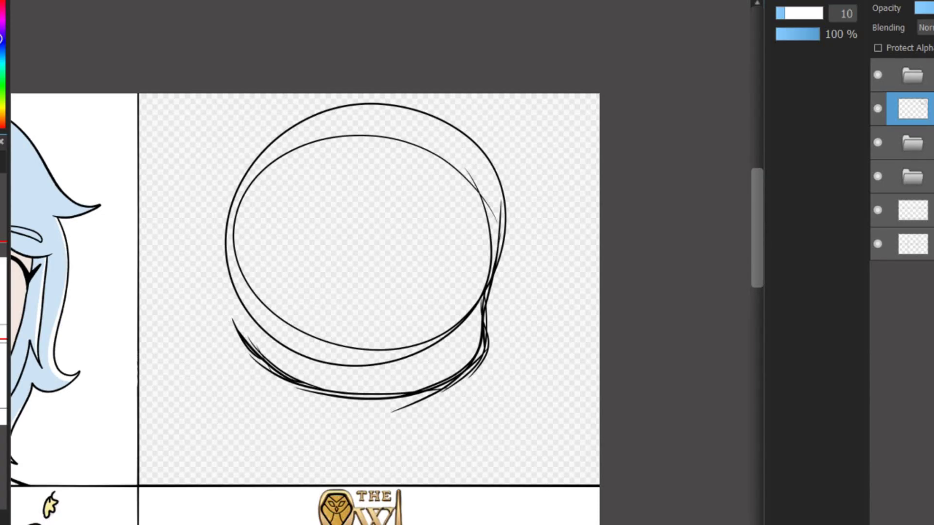
# - Sketch the near-side ear as a long outward-pointing leaf shape with an inner fold line
pyautogui.scroll(3, 94, 319)
pyautogui.moveTo(370, 221)
pyautogui.mouseDown()
pyautogui.moveTo(201, 215)
pyautogui.moveTo(263, 330)
pyautogui.mouseUp()
pyautogui.moveTo(195, 219); pyautogui.dragTo(375, 368)
pyautogui.hotkey('ctrl', 'z')
pyautogui.hotkey('ctrl', 'z')
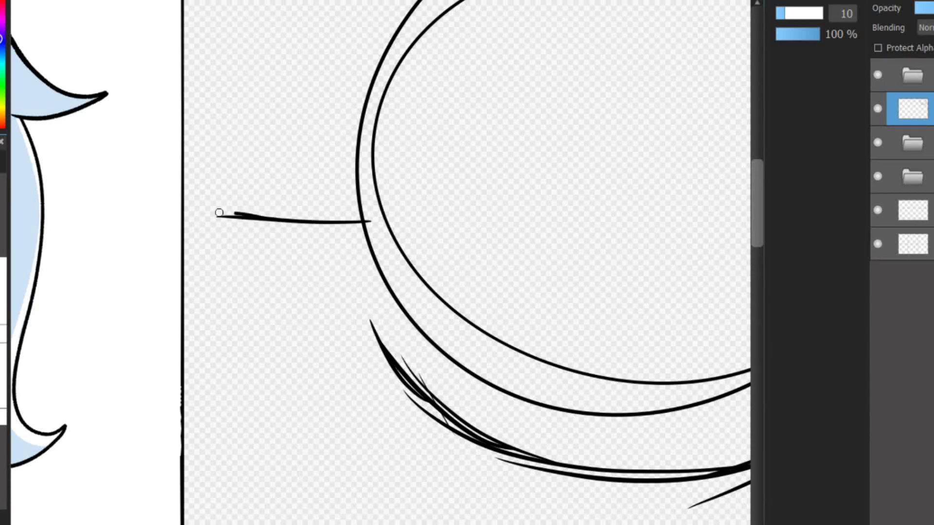
pyautogui.moveTo(200, 214); pyautogui.dragTo(411, 392)
pyautogui.moveTo(217, 227); pyautogui.dragTo(359, 294)
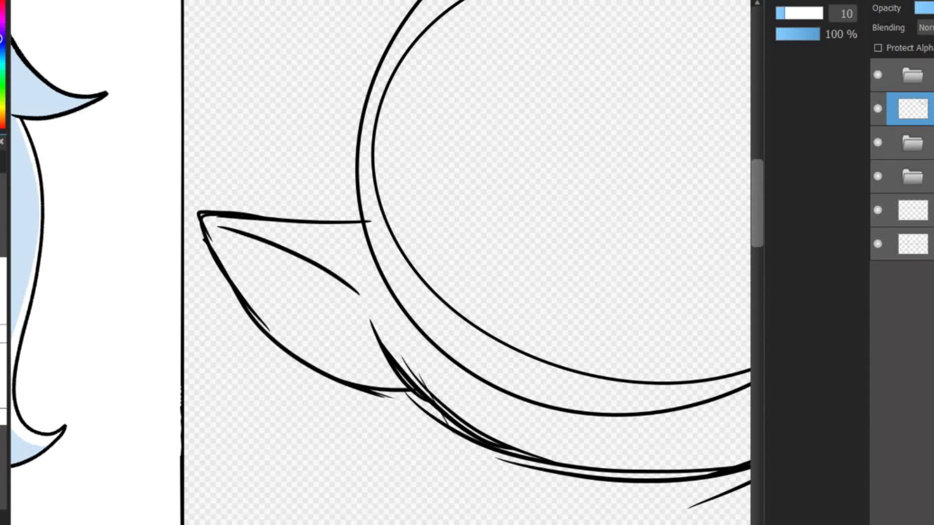
# - Sketch the far-side ear as a shorter pointed shape behind the cheek, with a curved inner fold line
pyautogui.moveTo(705, 219); pyautogui.dragTo(364, 282)
pyautogui.moveTo(547, 290); pyautogui.dragTo(646, 282)
pyautogui.moveTo(654, 288); pyautogui.dragTo(579, 408)
pyautogui.moveTo(625, 377); pyautogui.dragTo(539, 423)
pyautogui.moveTo(633, 306)
pyautogui.mouseDown()
pyautogui.moveTo(677, 309)
pyautogui.moveTo(635, 311)
pyautogui.mouseUp()
pyautogui.moveTo(540, 335); pyautogui.dragTo(629, 310)
pyautogui.hotkey('ctrl', 'z')
pyautogui.moveTo(540, 336); pyautogui.dragTo(642, 306)
pyautogui.hotkey('ctrl', 'z')
pyautogui.moveTo(533, 340); pyautogui.dragTo(635, 309)
pyautogui.moveTo(454, 464); pyautogui.dragTo(589, 446)
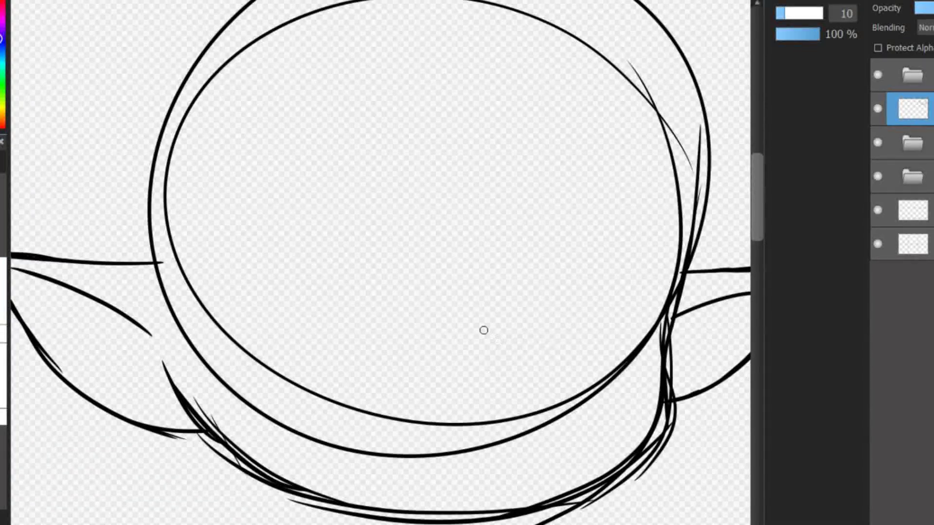
# - Erase the lower arcs of the head circles inside the face and sketch a small nose and smiling mouth
pyautogui.press('e')
pyautogui.moveTo(233, 331); pyautogui.dragTo(482, 432)
pyautogui.press('b')
pyautogui.moveTo(400, 401)
pyautogui.mouseDown()
pyautogui.moveTo(495, 423)
pyautogui.moveTo(550, 397)
pyautogui.mouseUp()
pyautogui.scroll(-3, 550, 398)
pyautogui.scroll(2, 550, 398)
# - Sketch two large open round eyes with two short lashes at each outer lower corner
pyautogui.moveTo(425, 290); pyautogui.dragTo(402, 378)
pyautogui.moveTo(340, 375); pyautogui.dragTo(324, 384)
pyautogui.moveTo(512, 300)
pyautogui.mouseDown()
pyautogui.moveTo(586, 359)
pyautogui.moveTo(528, 383)
pyautogui.mouseUp()
pyautogui.moveTo(583, 360); pyautogui.dragTo(595, 366)
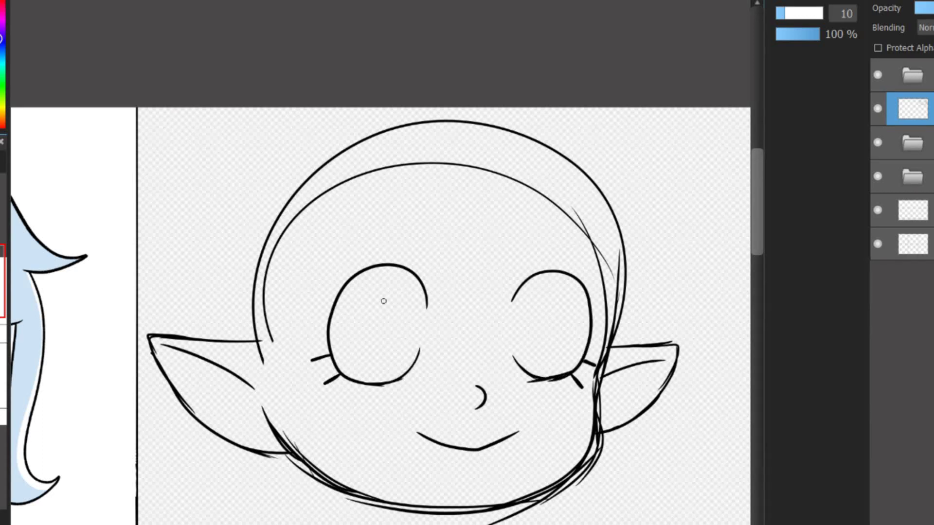
# - Sketch oval irises in both eyes, each containing a small pupil with a round highlight
pyautogui.moveTo(380, 297); pyautogui.dragTo(384, 298)
pyautogui.moveTo(538, 303); pyautogui.dragTo(519, 313)
pyautogui.moveTo(380, 318); pyautogui.dragTo(393, 326)
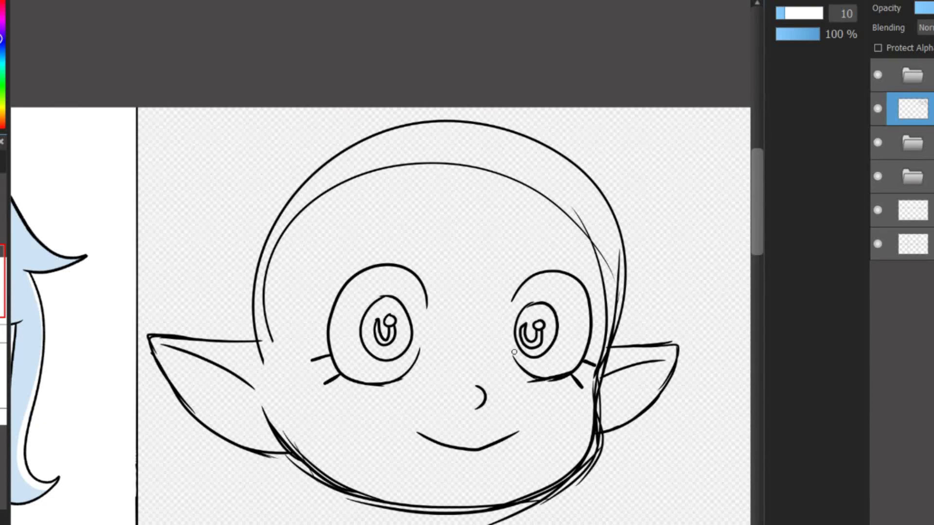
pyautogui.scroll(-2, 514, 352)
pyautogui.scroll(3, 471, 253)
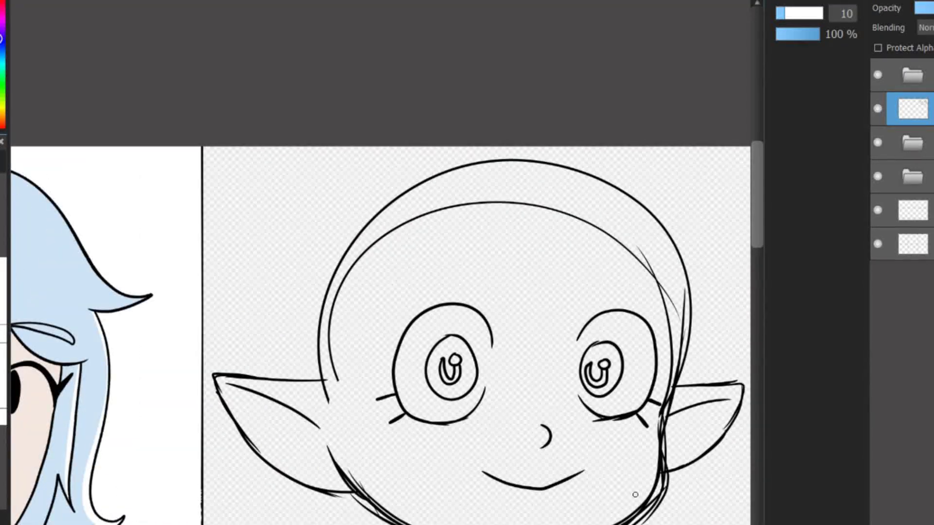
# - Sketch a thin eyebrow above the near eye, paste and transform a copy above the far eye, and merge it down
pyautogui.moveTo(490, 264); pyautogui.dragTo(366, 274)
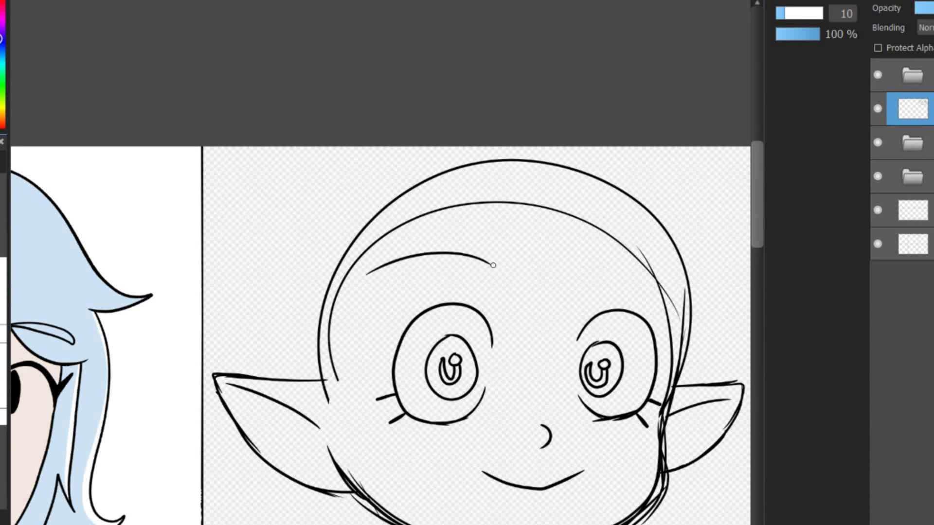
pyautogui.hotkey('ctrl', 'v')
pyautogui.moveTo(444, 229); pyautogui.dragTo(619, 240)
pyautogui.moveTo(696, 218); pyautogui.dragTo(693, 230)
pyautogui.press('Return')
pyautogui.hotkey('ctrl', 'e')
# - Sketch a long pointed centre bang down to the nose bridge and a sweeping lock toward the far cheek
pyautogui.moveTo(560, 151)
pyautogui.mouseDown()
pyautogui.moveTo(517, 156)
pyautogui.moveTo(482, 375)
pyautogui.mouseUp()
pyautogui.hotkey('ctrl', 'z')
pyautogui.moveTo(448, 207); pyautogui.dragTo(512, 156)
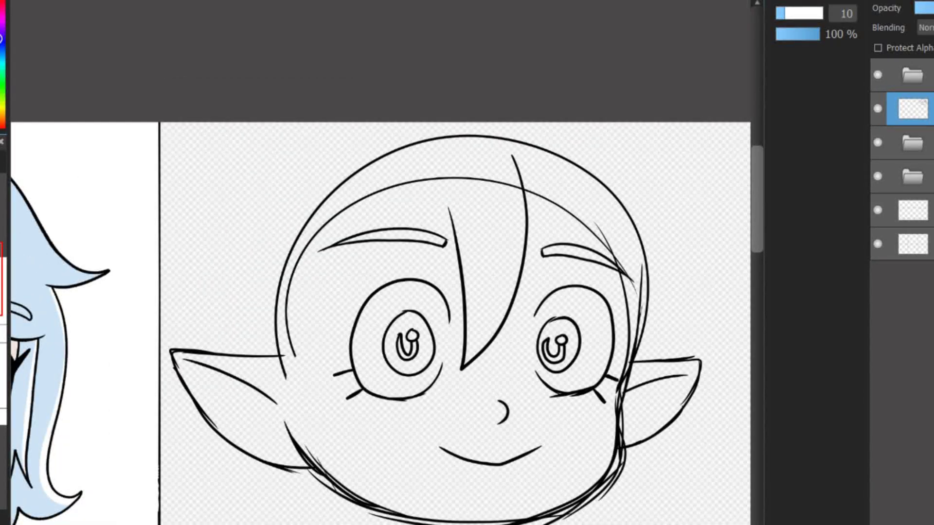
pyautogui.moveTo(526, 203); pyautogui.dragTo(622, 294)
pyautogui.hotkey('ctrl', 'z')
pyautogui.moveTo(523, 196); pyautogui.dragTo(654, 325)
pyautogui.hotkey('ctrl', 'z')
pyautogui.moveTo(524, 192)
pyautogui.mouseDown()
pyautogui.moveTo(630, 294)
pyautogui.moveTo(632, 489)
pyautogui.mouseUp()
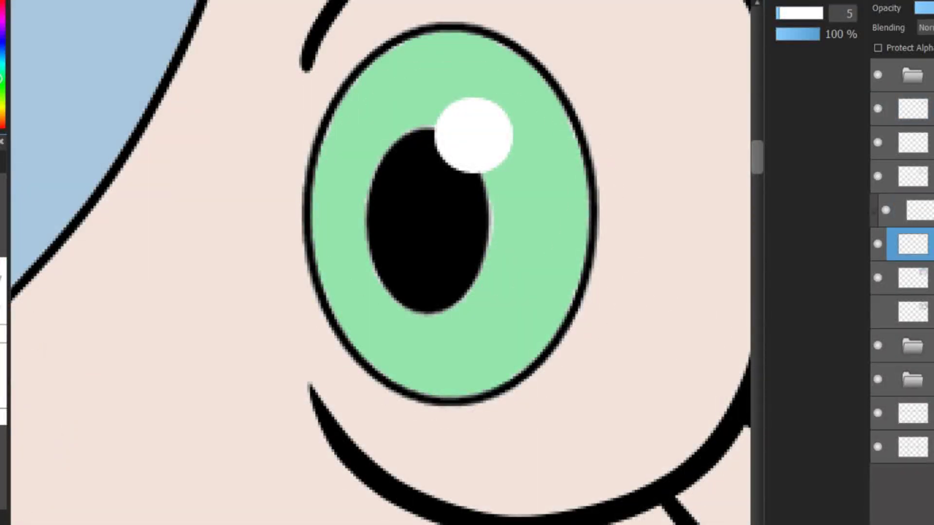
# - Add a pale green glow to the lower part of the green iris on the clipped layer and transform it into place
pyautogui.hscroll(-10, 379, 262)
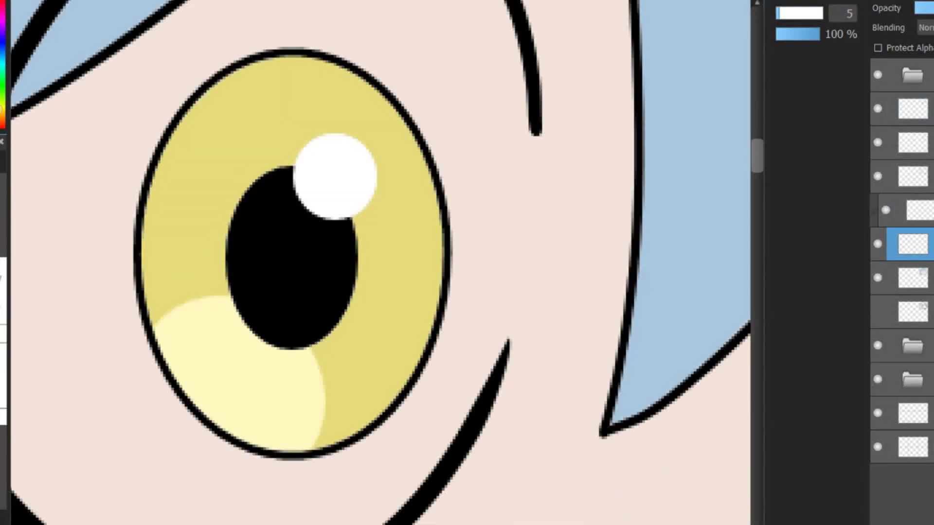
pyautogui.scroll(-5, 379, 263)
pyautogui.scroll(5, 379, 263)
pyautogui.hscroll(8, 741, 354)
pyautogui.hscroll(-2, 741, 354)
pyautogui.click(914, 210)
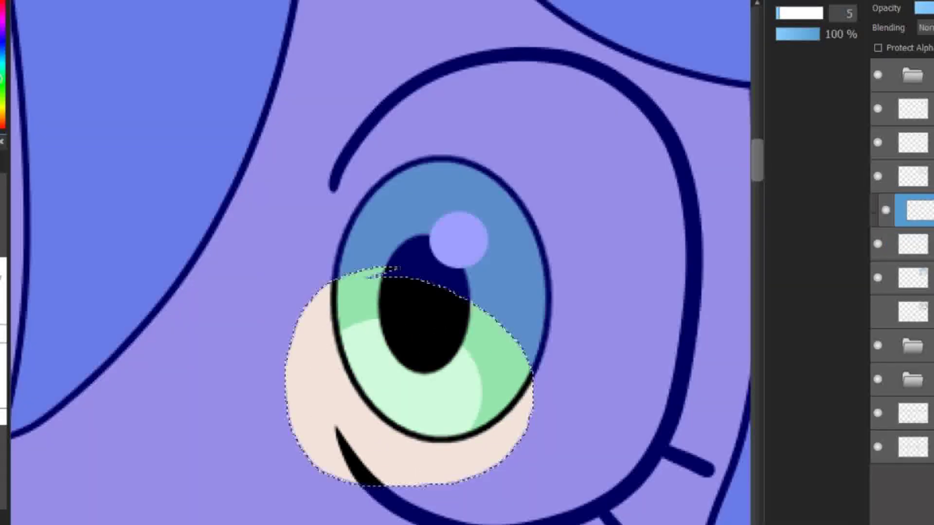
pyautogui.hotkey('ctrl', 't')
pyautogui.moveTo(555, 367); pyautogui.dragTo(542, 327)
pyautogui.press('Return')
pyautogui.scroll(-5, 380, 263)
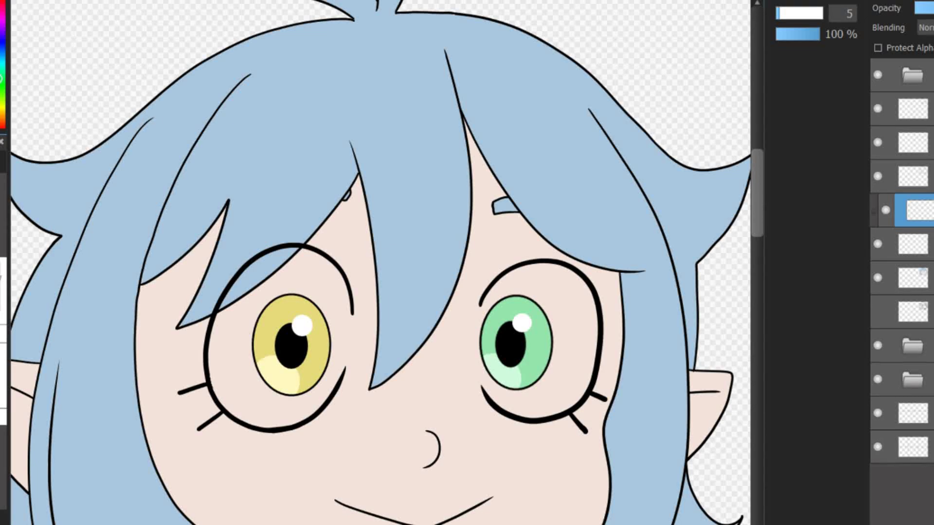
# - Transform the pale glow in the yellow iris and the one in the green iris, levelling each across the lower iris
pyautogui.scroll(-1, 380, 263)
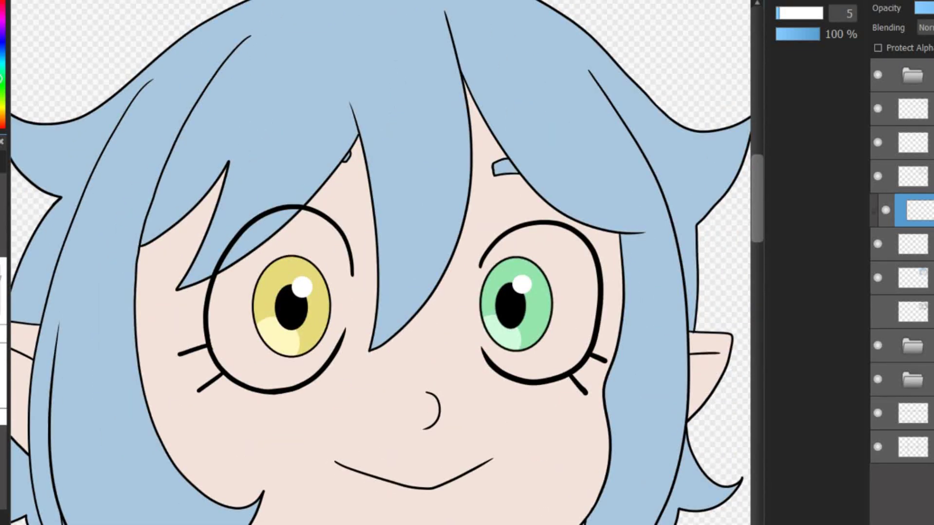
pyautogui.scroll(-2, 379, 262)
pyautogui.hotkey('ctrl', 't')
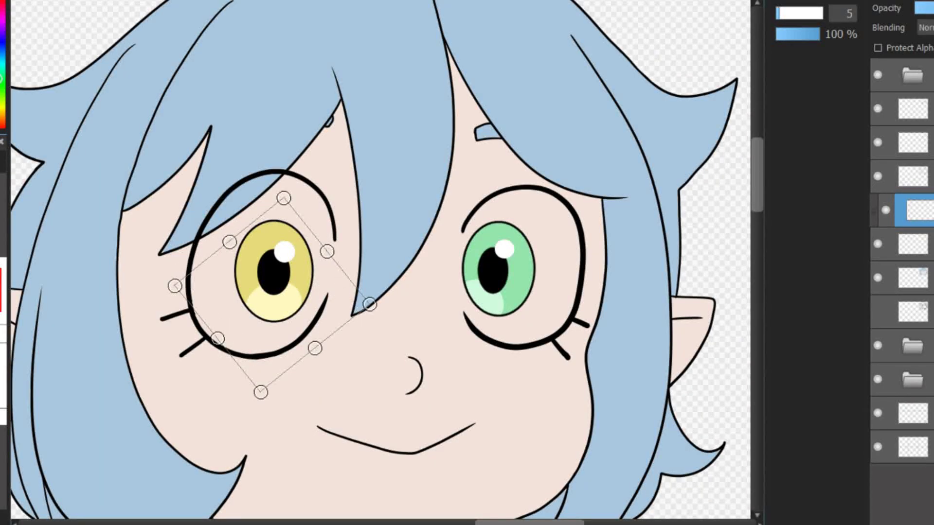
pyautogui.press('Return')
pyautogui.hotkey('ctrl', 't')
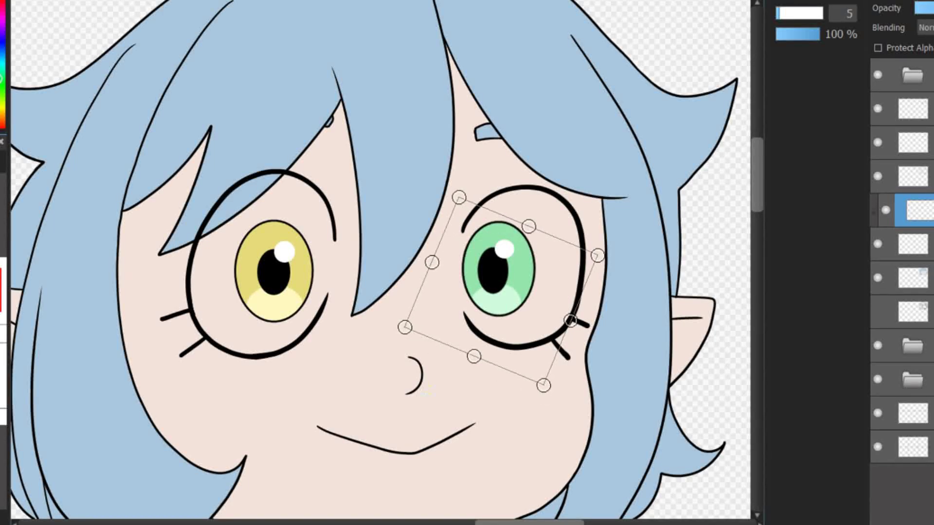
pyautogui.press('Return')
# - On the flat colour layer, close the open inner corners of both eyes with white strokes and fill the eye whites
pyautogui.scroll(2, 379, 263)
pyautogui.click(911, 278)
pyautogui.scroll(3, 342, 299)
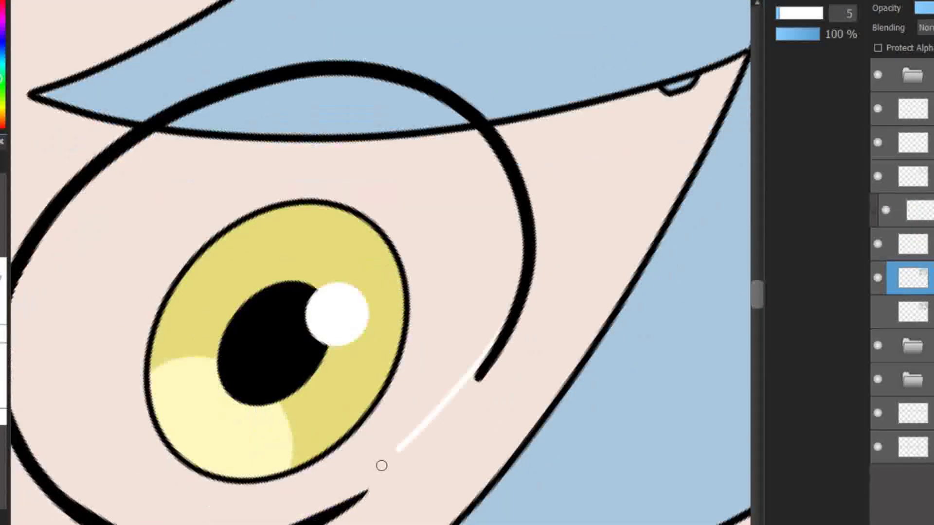
pyautogui.click(398, 461)
pyautogui.scroll(-3, 425, 212)
pyautogui.click(425, 233)
pyautogui.scroll(-5, 569, 365)
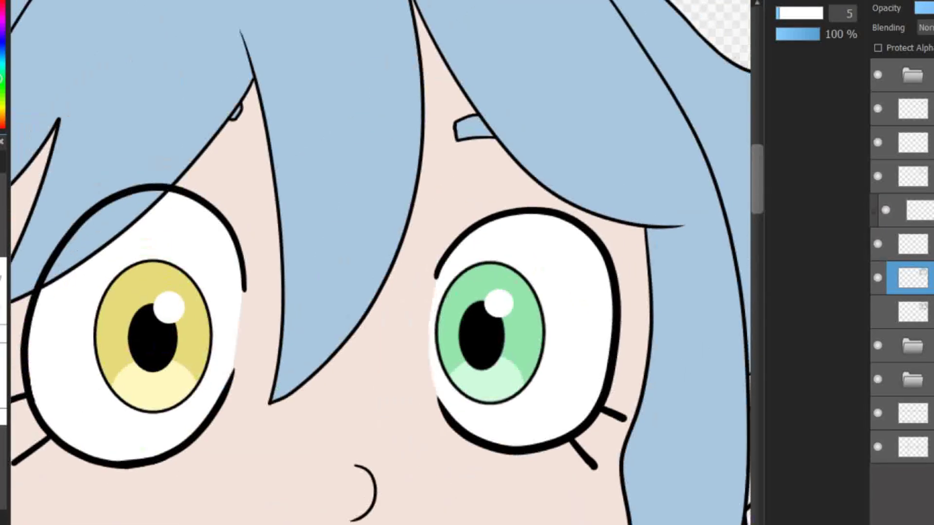
pyautogui.scroll(5, 389, 338)
pyautogui.moveTo(556, 386); pyautogui.dragTo(389, 513)
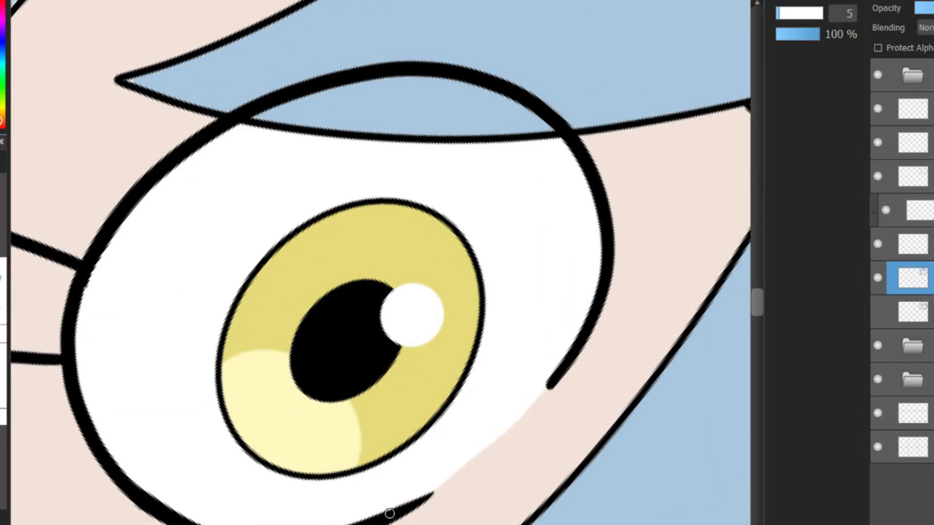
# - Fill both shoulders of the top with coral pink on the flat colour layer
pyautogui.scroll(-2, 387, 284)
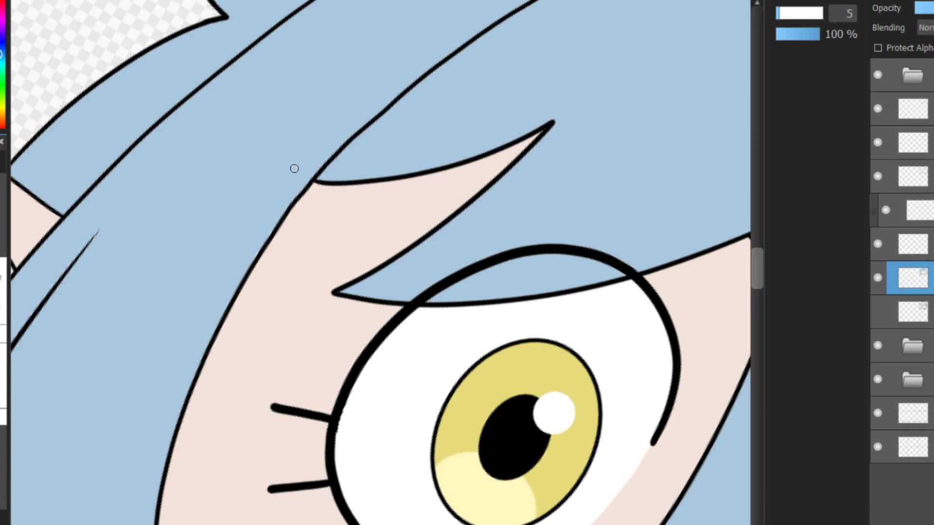
pyautogui.scroll(-4, 294, 168)
pyautogui.scroll(3, 389, 263)
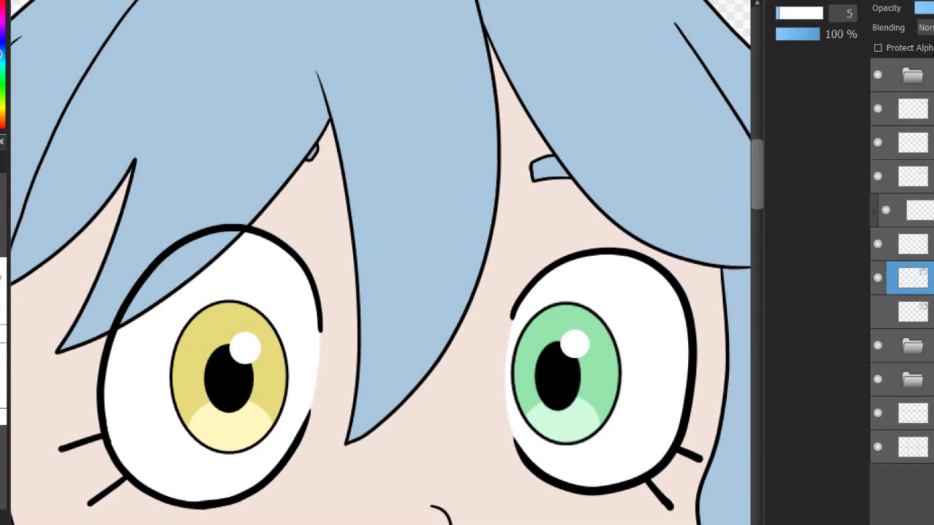
pyautogui.scroll(-4, 379, 262)
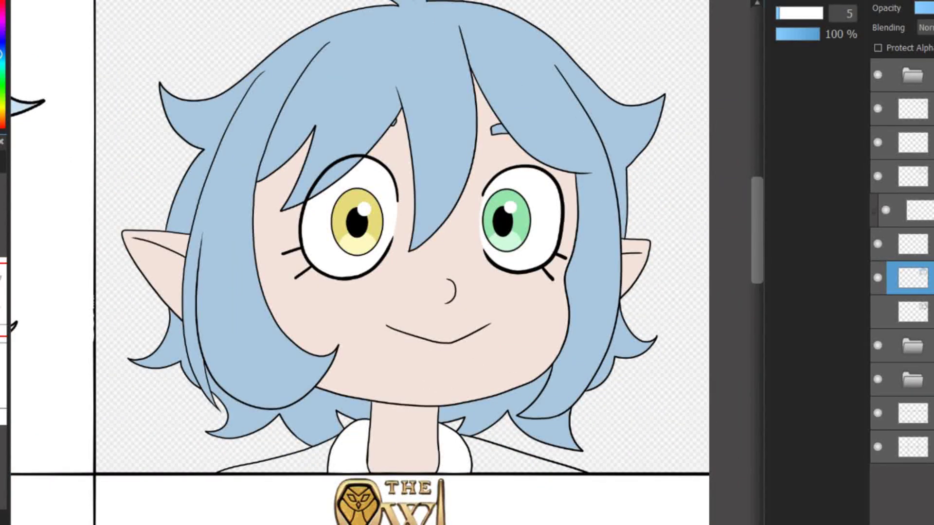
pyautogui.click(272, 461)
pyautogui.click(526, 458)
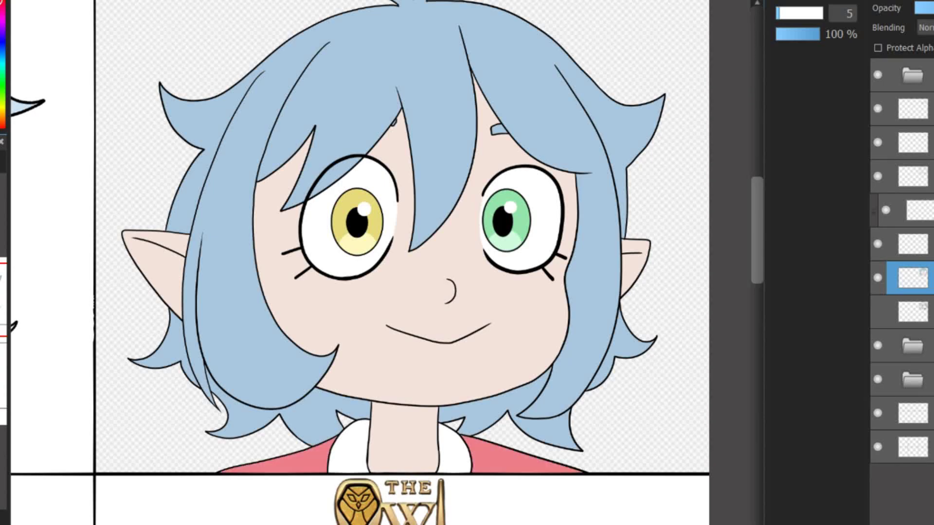
pyautogui.scroll(3, 365, 487)
pyautogui.scroll(-3, 379, 262)
pyautogui.scroll(3, 244, 389)
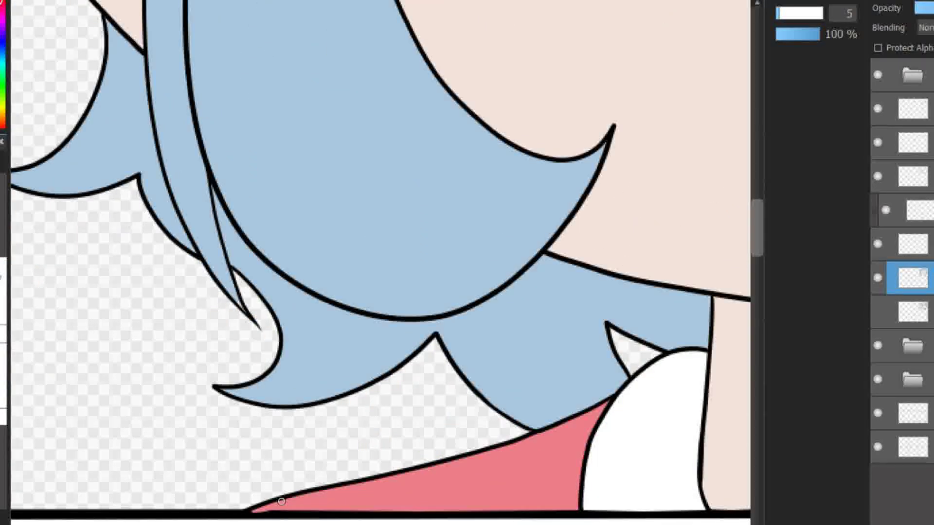
pyautogui.scroll(-5, 380, 262)
pyautogui.scroll(-1, 540, 243)
pyautogui.scroll(4, 539, 243)
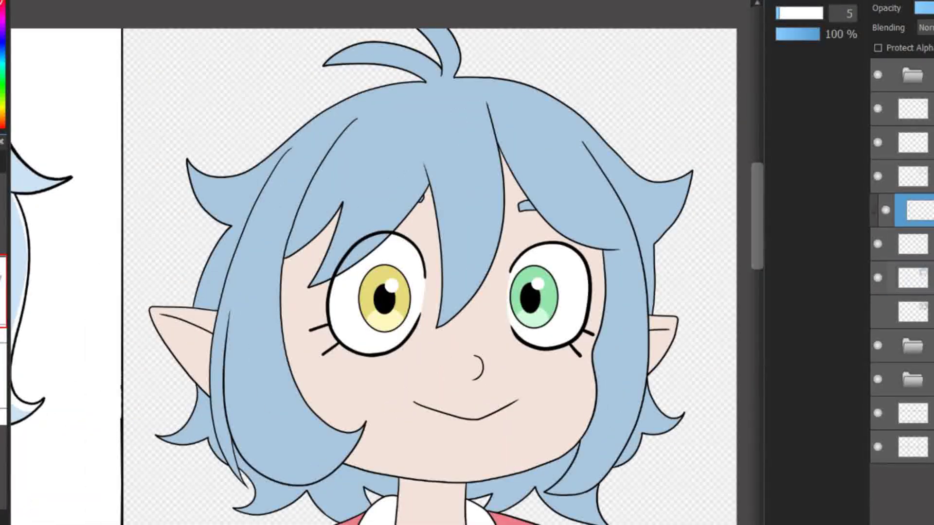
# - On a clipped Multiply layer above the flat colours, paint a curved peach shadow on the neck below the chin and shade under the nose
pyautogui.click(914, 244)
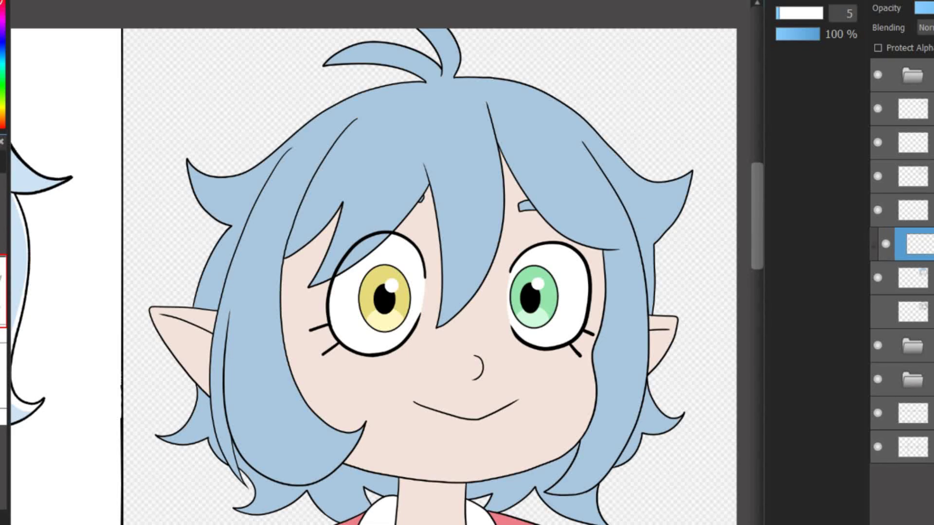
pyautogui.scroll(3, 484, 364)
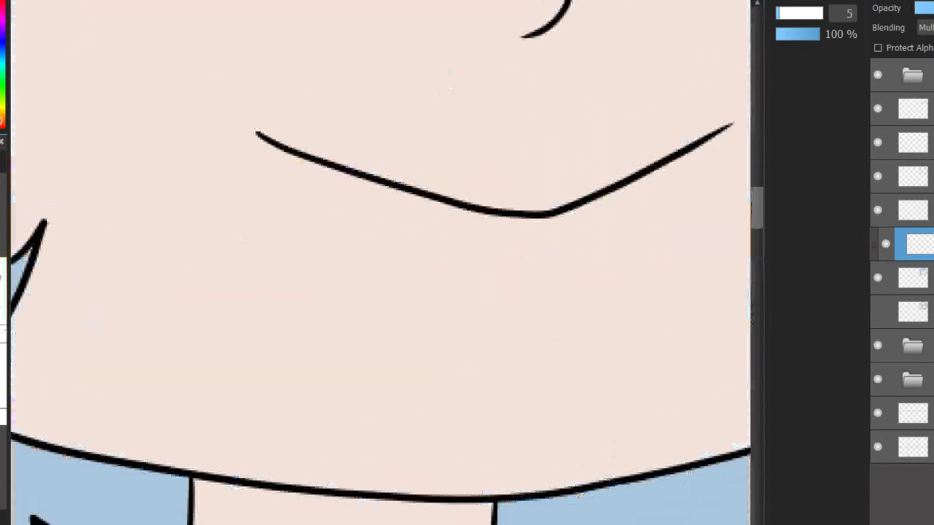
pyautogui.moveTo(488, 287)
pyautogui.mouseDown()
pyautogui.moveTo(538, 285)
pyautogui.moveTo(455, 279)
pyautogui.mouseUp()
pyautogui.hotkey('ctrl', 'z')
pyautogui.scroll(-5, 519, 477)
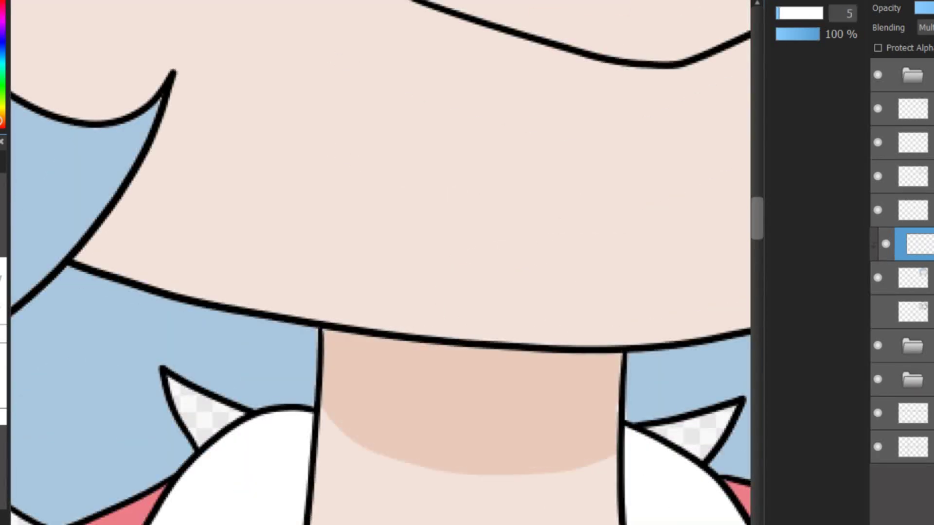
pyautogui.moveTo(599, 316); pyautogui.dragTo(341, 291)
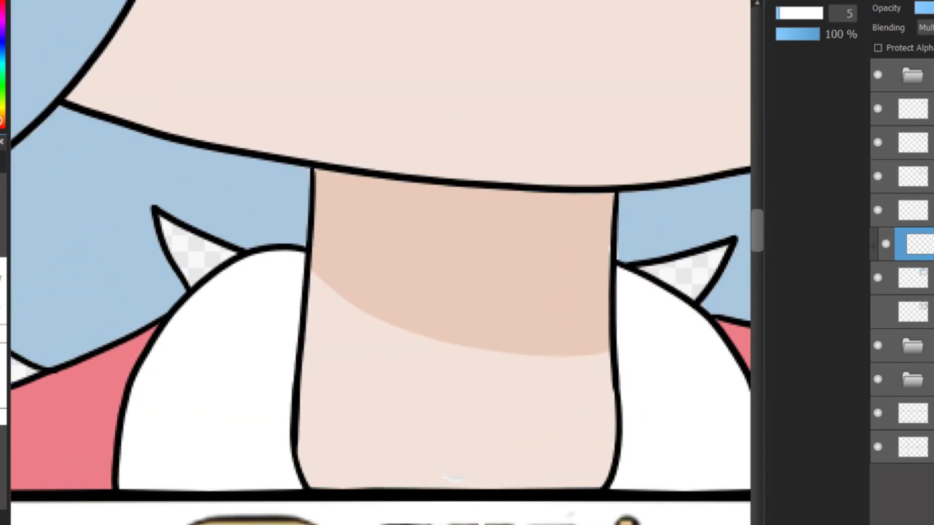
pyautogui.scroll(-5, 455, 291)
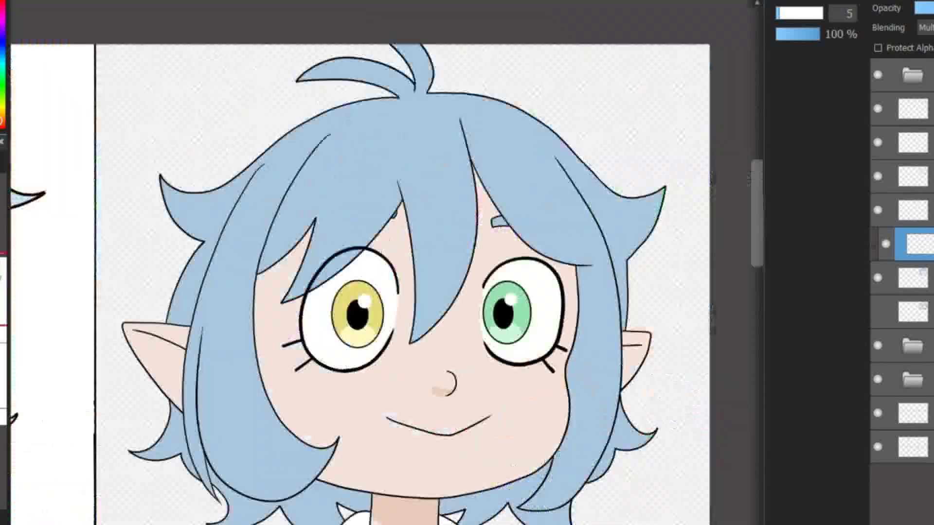
# - Paint tapered peach shadows beneath the inner fold lines of both pointed ears
pyautogui.scroll(5, 125, 271)
pyautogui.moveTo(341, 331); pyautogui.dragTo(161, 214)
pyautogui.hscroll(15, 379, 263)
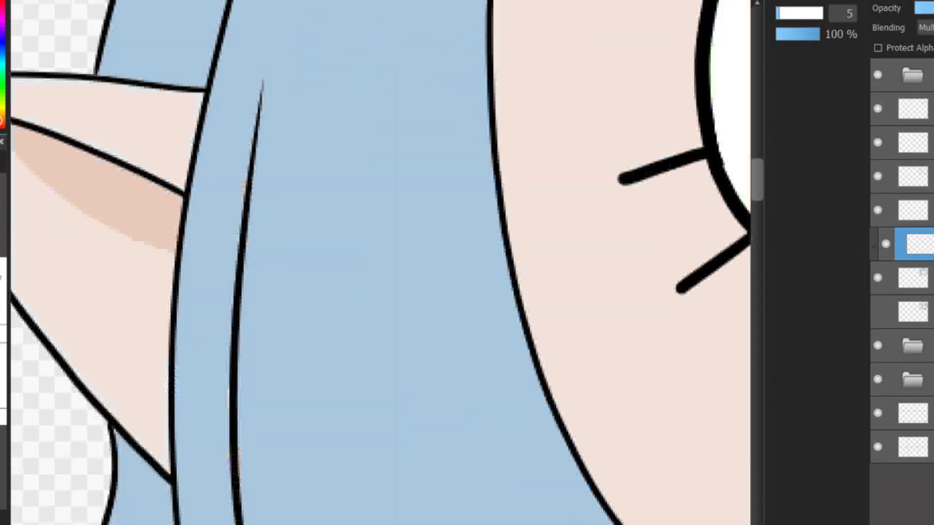
pyautogui.moveTo(462, 375); pyautogui.dragTo(537, 319)
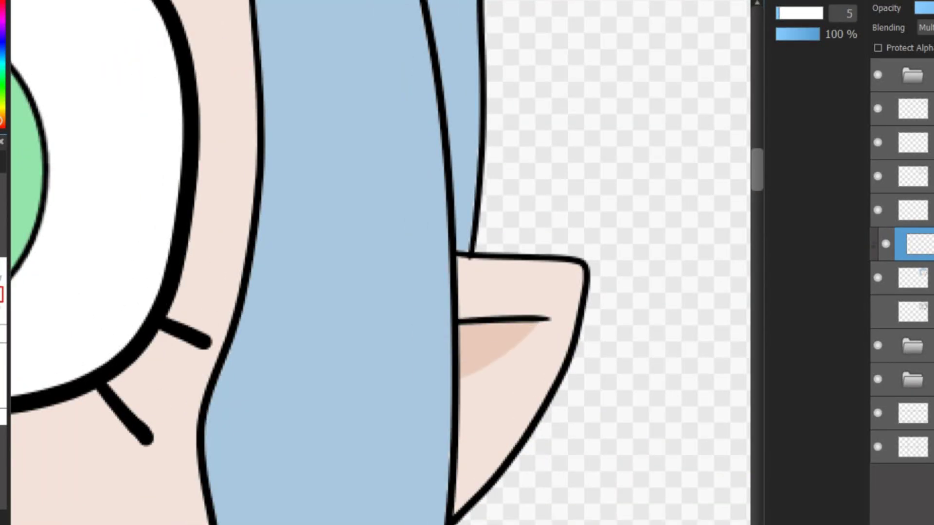
# - Paint curved light grey shadows across the upper part of both sides of the white collar
pyautogui.scroll(-5, 455, 292)
pyautogui.scroll(5, 438, 313)
pyautogui.moveTo(336, 241); pyautogui.dragTo(427, 230)
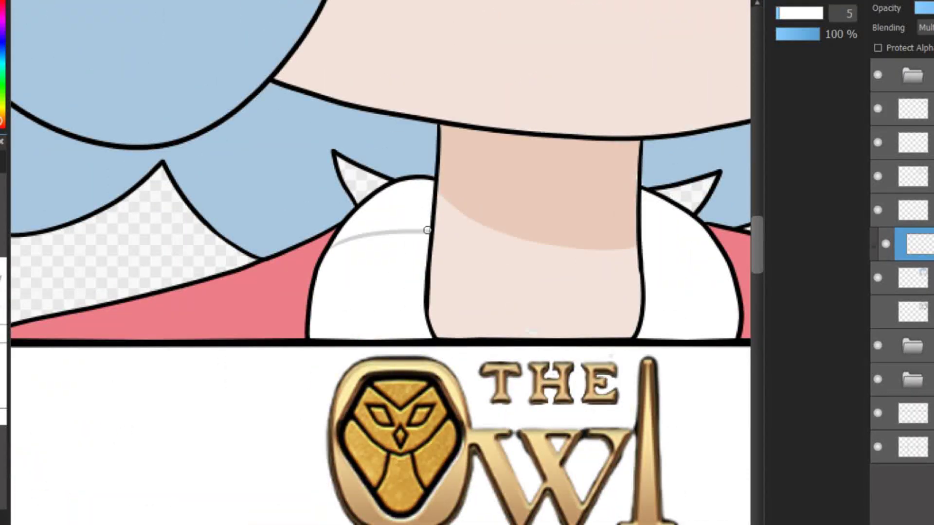
pyautogui.moveTo(635, 254); pyautogui.dragTo(565, 209)
pyautogui.scroll(-5, 438, 243)
pyautogui.scroll(5, 438, 311)
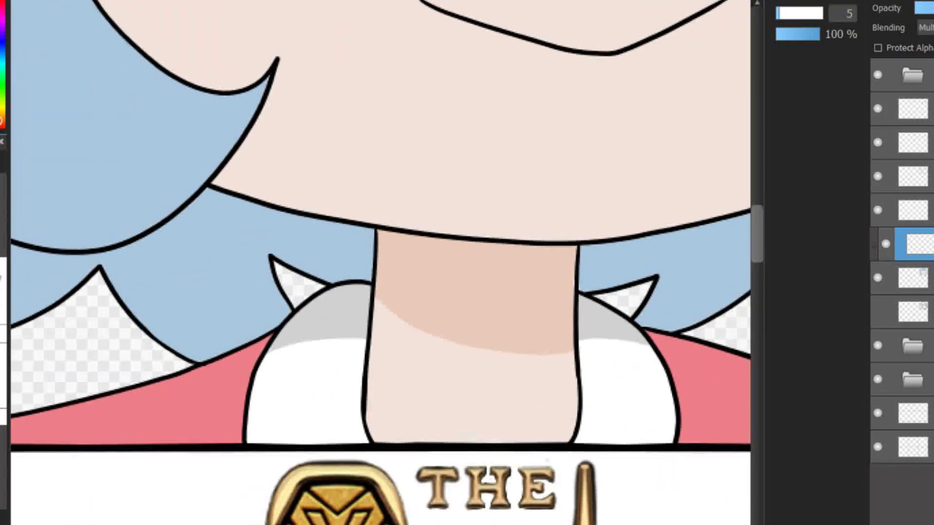
pyautogui.scroll(3, 379, 263)
pyautogui.scroll(-3, 379, 263)
pyautogui.scroll(-3, 380, 263)
pyautogui.scroll(3, 529, 381)
pyautogui.click(818, 13)
pyautogui.click(778, 14)
pyautogui.scroll(-3, 437, 389)
pyautogui.scroll(3, 434, 423)
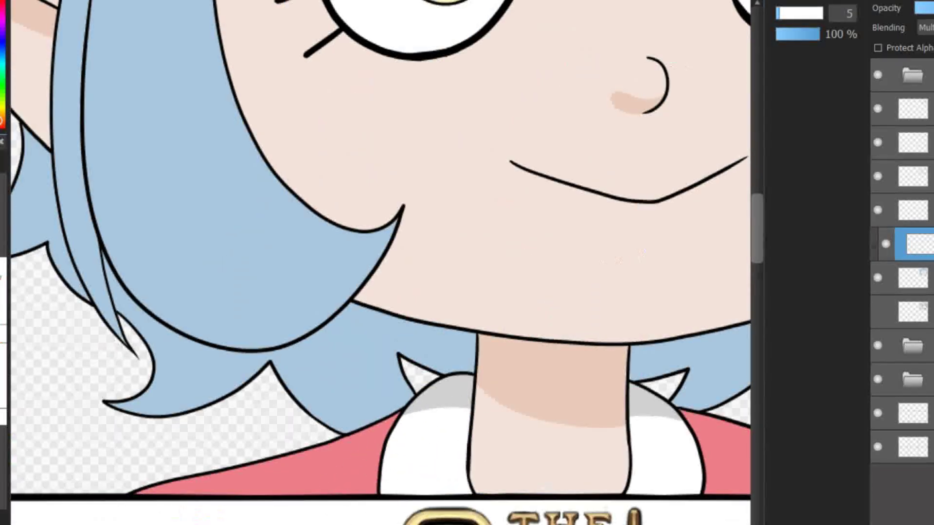
pyautogui.scroll(-3, 379, 414)
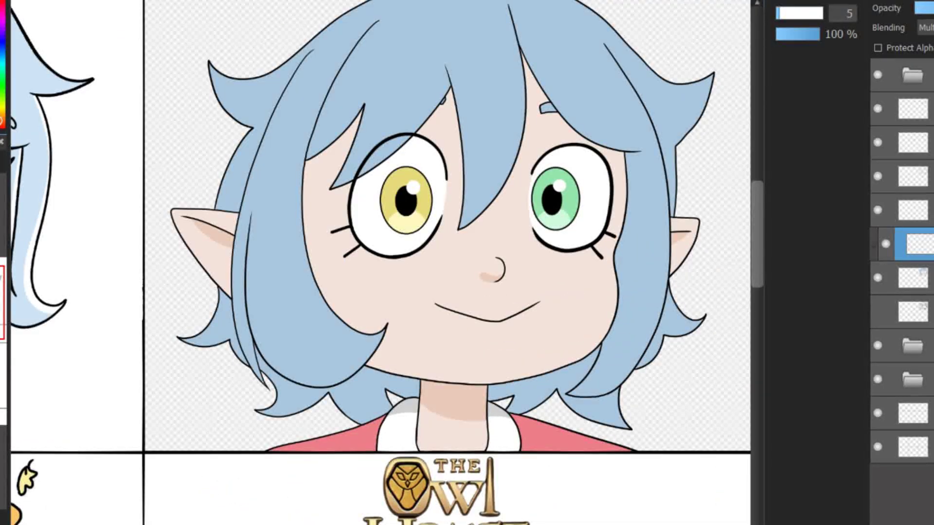
pyautogui.scroll(-3, 438, 263)
pyautogui.scroll(3, 438, 263)
# - Shade the back hair behind the face and ears in darker blue, using brush size 54 for large areas and 5 for edges
pyautogui.click(817, 13)
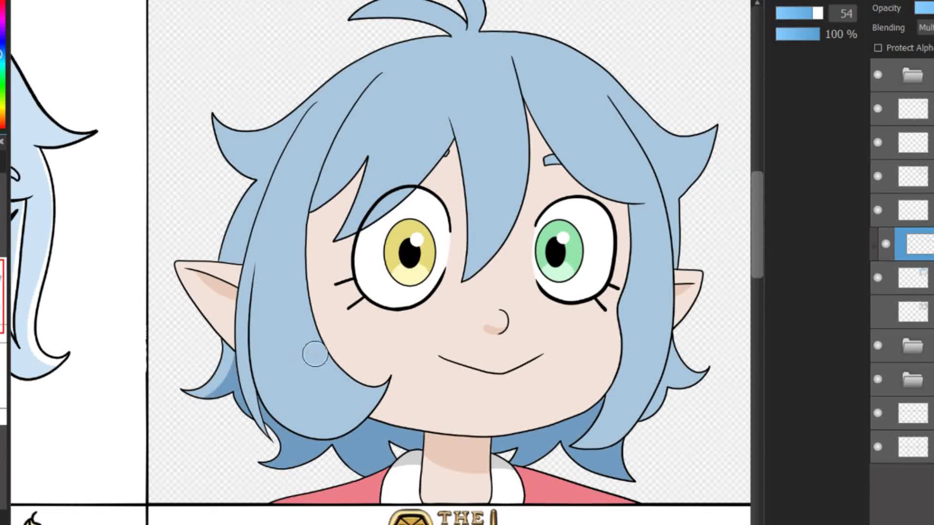
pyautogui.scroll(3, 315, 354)
pyautogui.click(778, 14)
pyautogui.scroll(-3, 380, 341)
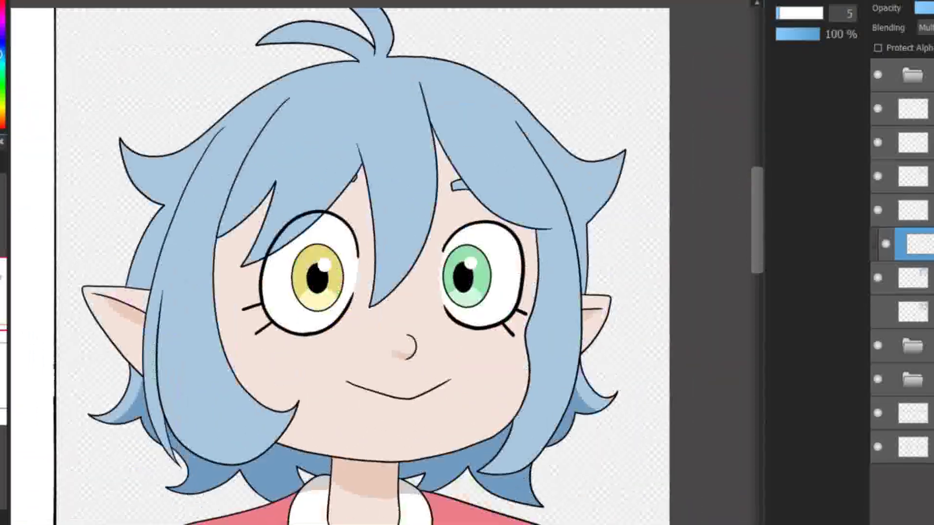
pyautogui.scroll(-2, 379, 340)
pyautogui.scroll(-2, 646, 458)
pyautogui.scroll(2, 646, 458)
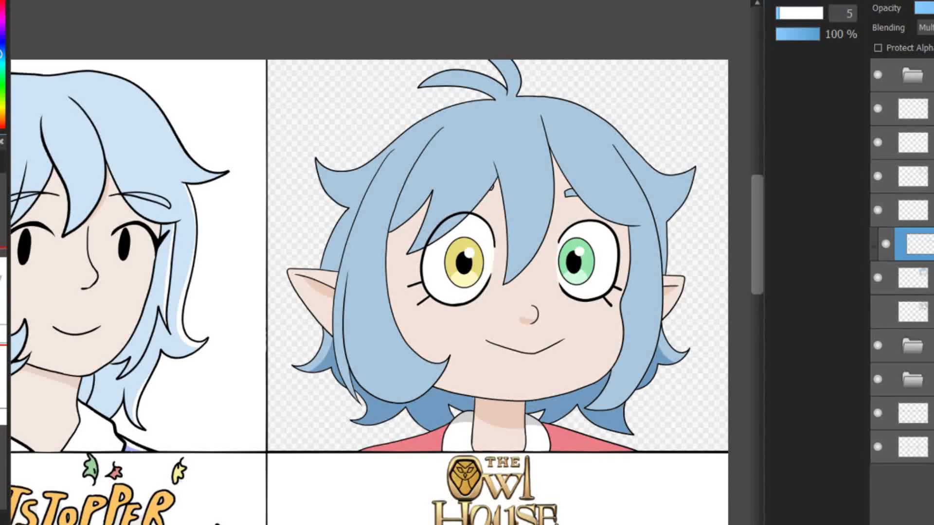
# - In the empty cell below "Usual", sketch a large round head with two overlapping circular eyes and small black pupils
pyautogui.scroll(-2, 581, 511)
pyautogui.scroll(2, 581, 511)
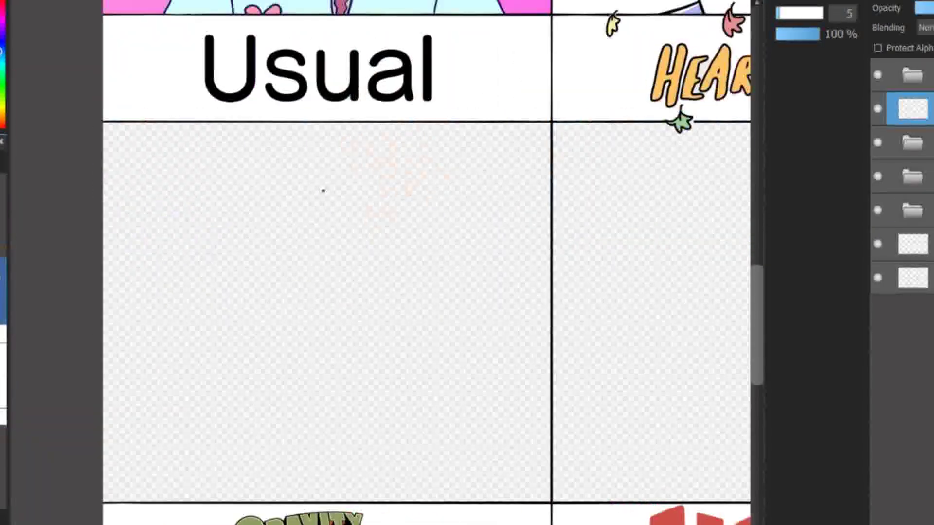
pyautogui.moveTo(419, 255); pyautogui.dragTo(422, 256)
pyautogui.hotkey('ctrl', 'z')
pyautogui.moveTo(331, 254); pyautogui.dragTo(347, 253)
pyautogui.hotkey('ctrl', 'z')
pyautogui.moveTo(334, 297); pyautogui.dragTo(340, 298)
pyautogui.moveTo(424, 297); pyautogui.dragTo(430, 300)
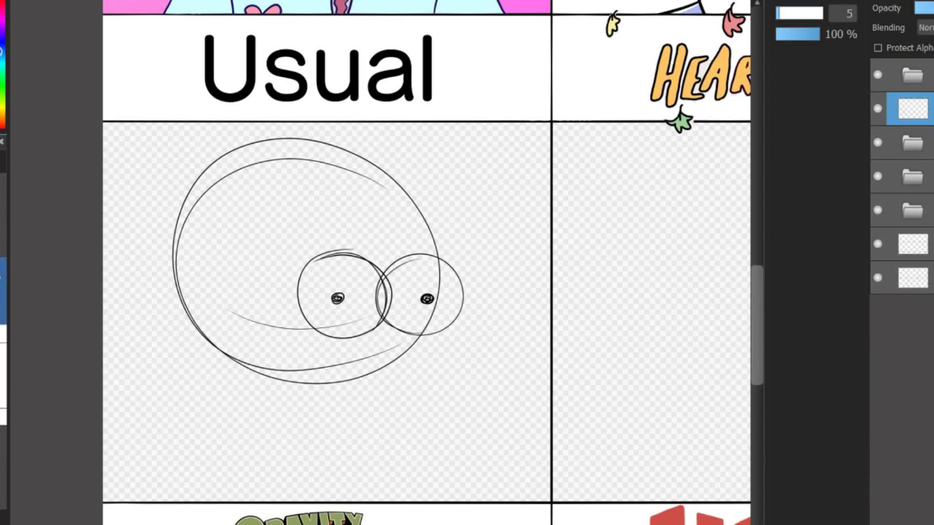
# - Sketch a rounded nose, a full round jaw and a circular near ear on the head, and transform the face sketch
pyautogui.moveTo(388, 329); pyautogui.dragTo(390, 355)
pyautogui.moveTo(453, 329); pyautogui.dragTo(418, 418)
pyautogui.moveTo(451, 386); pyautogui.dragTo(248, 399)
pyautogui.moveTo(227, 345); pyautogui.dragTo(311, 424)
pyautogui.moveTo(214, 314)
pyautogui.mouseDown()
pyautogui.moveTo(194, 306)
pyautogui.moveTo(233, 372)
pyautogui.mouseUp()
pyautogui.hotkey('ctrl', 't')
pyautogui.scroll(-1, 370, 340)
pyautogui.moveTo(163, 258); pyautogui.dragTo(151, 260)
pyautogui.press('Return')
# - Sketch a curved smile below the nose and a thin arched eyebrow above each eye
pyautogui.moveTo(327, 347)
pyautogui.mouseDown()
pyautogui.moveTo(370, 410)
pyautogui.moveTo(430, 414)
pyautogui.mouseUp()
pyautogui.hotkey('ctrl', 'z')
pyautogui.moveTo(372, 409); pyautogui.dragTo(496, 442)
pyautogui.moveTo(395, 306); pyautogui.dragTo(460, 286)
pyautogui.moveTo(511, 291); pyautogui.dragTo(552, 301)
pyautogui.moveTo(438, 341)
pyautogui.mouseDown()
pyautogui.moveTo(382, 368)
pyautogui.moveTo(382, 392)
pyautogui.mouseUp()
pyautogui.moveTo(455, 384); pyautogui.dragTo(462, 389)
pyautogui.moveTo(372, 387); pyautogui.dragTo(382, 393)
# - Sketch a centre bang with two curved strokes running from the upper forehead down to the eyes
pyautogui.moveTo(545, 469)
pyautogui.mouseDown()
pyautogui.moveTo(553, 418)
pyautogui.moveTo(527, 461)
pyautogui.mouseUp()
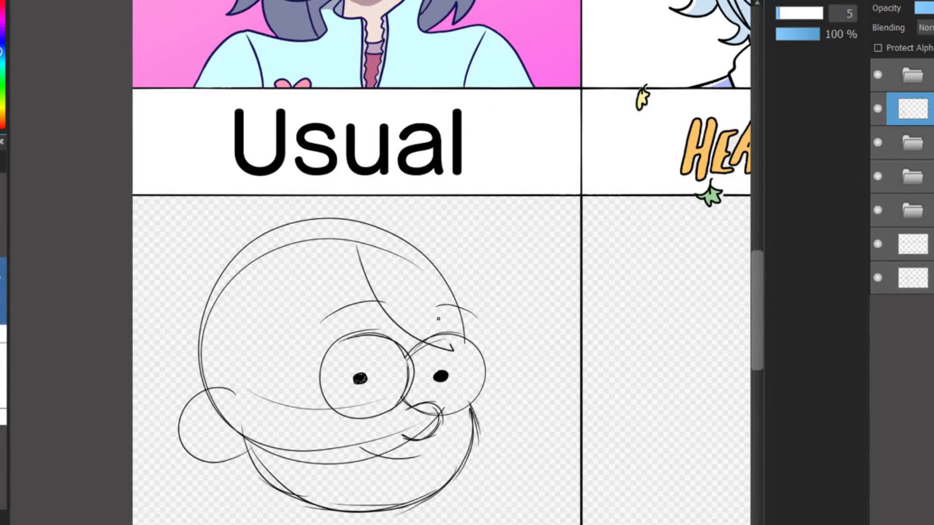
pyautogui.moveTo(378, 241); pyautogui.dragTo(390, 314)
pyautogui.moveTo(400, 225); pyautogui.dragTo(440, 336)
pyautogui.moveTo(372, 208); pyautogui.dragTo(528, 372)
pyautogui.moveTo(475, 302); pyautogui.dragTo(533, 452)
pyautogui.moveTo(488, 438)
pyautogui.mouseDown()
pyautogui.moveTo(482, 522)
pyautogui.moveTo(418, 510)
pyautogui.mouseUp()
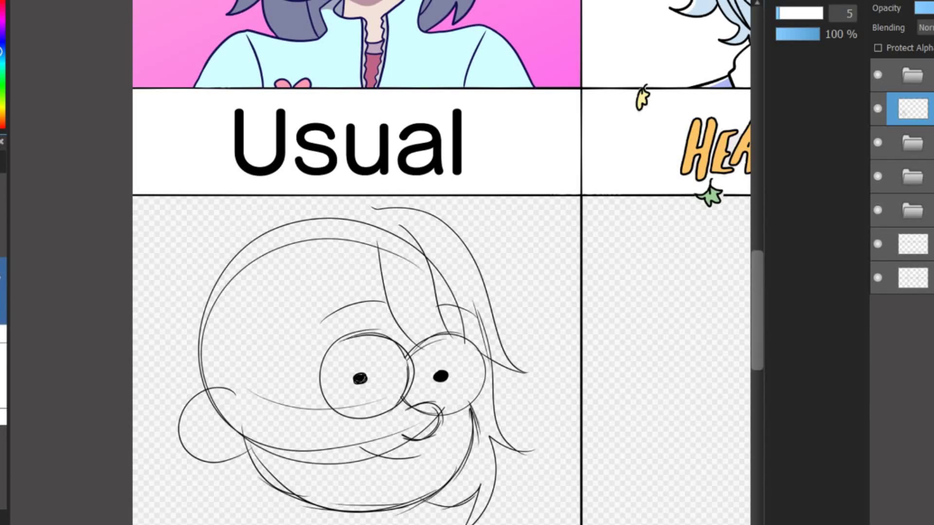
pyautogui.hotkey('ctrl', 'z')
pyautogui.hotkey('ctrl', 'z')
pyautogui.hotkey('ctrl', 'z')
pyautogui.hotkey('ctrl', 'z')
# - Sketch the outer hair outline from the crown down both sides, with rounded flicked tips and a wavy lock beside the far cheek
pyautogui.moveTo(387, 203)
pyautogui.mouseDown()
pyautogui.moveTo(416, 210)
pyautogui.moveTo(491, 352)
pyautogui.moveTo(529, 370)
pyautogui.moveTo(486, 513)
pyautogui.mouseUp()
pyautogui.moveTo(347, 204); pyautogui.dragTo(147, 321)
pyautogui.moveTo(148, 339)
pyautogui.mouseDown()
pyautogui.moveTo(219, 357)
pyautogui.moveTo(144, 316)
pyautogui.mouseUp()
pyautogui.moveTo(491, 465)
pyautogui.mouseDown()
pyautogui.moveTo(476, 487)
pyautogui.moveTo(472, 466)
pyautogui.moveTo(428, 505)
pyautogui.mouseUp()
pyautogui.moveTo(546, 354); pyautogui.dragTo(537, 372)
pyautogui.moveTo(248, 364); pyautogui.dragTo(322, 392)
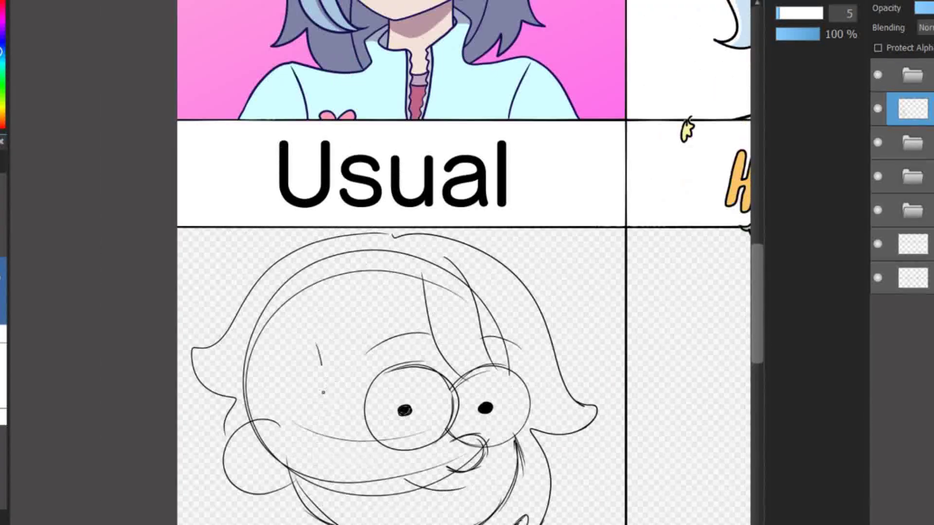
# - Sketch the near-side bang sweeping across the forehead and a long side lock with curled ends over the near cheek
pyautogui.moveTo(421, 298); pyautogui.dragTo(297, 405)
pyautogui.moveTo(350, 403); pyautogui.dragTo(311, 505)
pyautogui.hotkey('ctrl', 'z')
pyautogui.moveTo(324, 408); pyautogui.dragTo(340, 523)
pyautogui.moveTo(340, 487); pyautogui.dragTo(383, 408)
pyautogui.moveTo(331, 453); pyautogui.dragTo(433, 455)
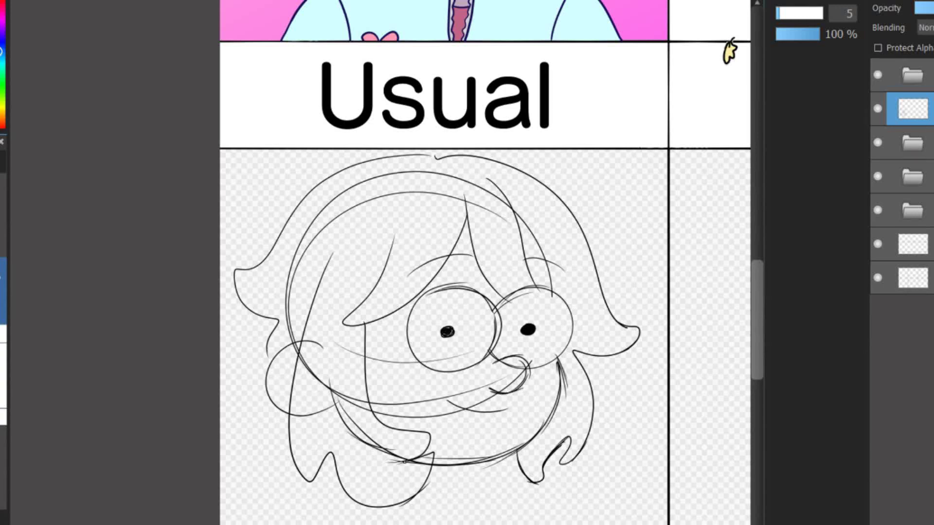
# - Erase the face construction lines inside the near side lock and redraw the lock's curled tip along the jaw
pyautogui.press('e')
pyautogui.moveTo(335, 384)
pyautogui.mouseDown()
pyautogui.moveTo(351, 426)
pyautogui.moveTo(413, 454)
pyautogui.mouseUp()
pyautogui.hotkey('ctrl', 'z')
pyautogui.moveTo(331, 370); pyautogui.dragTo(416, 453)
pyautogui.moveTo(360, 445)
pyautogui.mouseDown()
pyautogui.moveTo(433, 487)
pyautogui.moveTo(457, 462)
pyautogui.mouseUp()
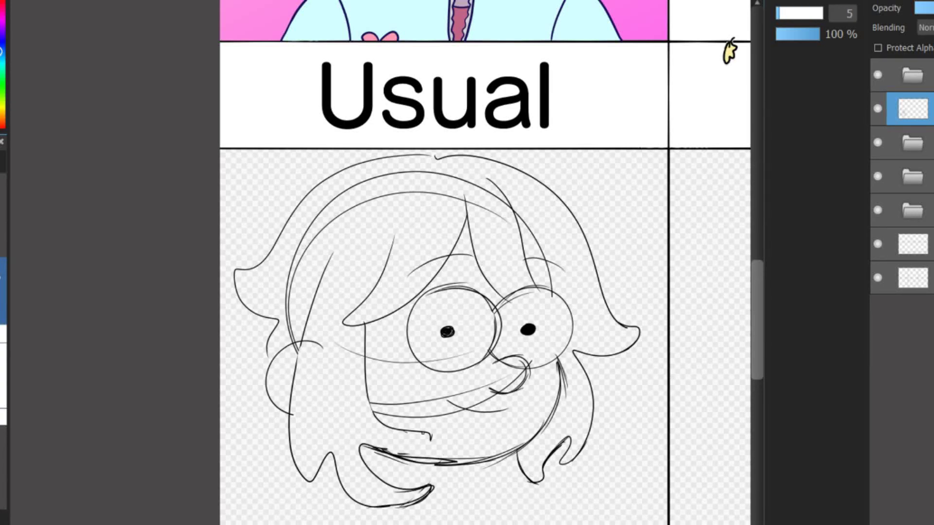
pyautogui.moveTo(369, 442); pyautogui.dragTo(337, 496)
pyautogui.hotkey('ctrl', 'z')
pyautogui.moveTo(389, 369)
pyautogui.mouseDown()
pyautogui.moveTo(328, 462)
pyautogui.moveTo(416, 510)
pyautogui.mouseUp()
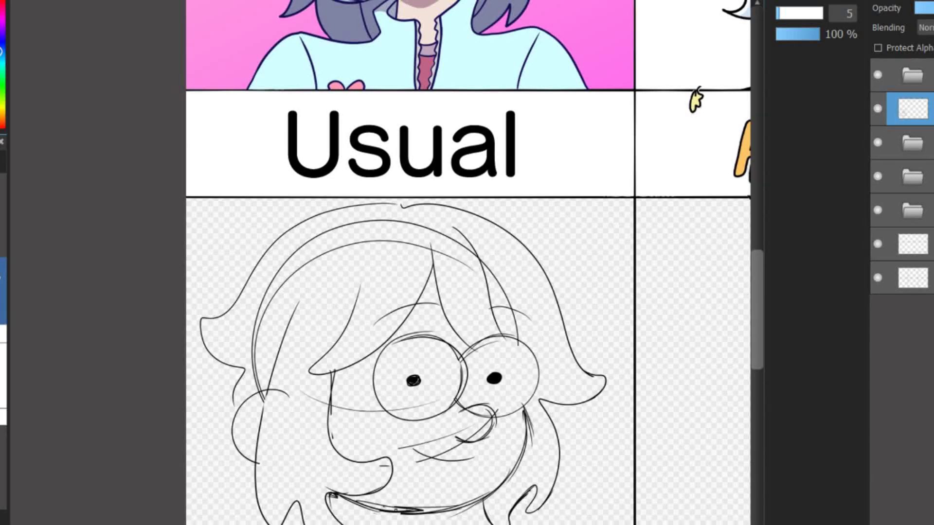
pyautogui.moveTo(369, 438); pyautogui.dragTo(314, 440)
# - Sketch back hair flicking out below the near ear and in wavy tips under the far jaw, plus two short neck lines
pyautogui.moveTo(206, 429)
pyautogui.mouseDown()
pyautogui.moveTo(248, 486)
pyautogui.moveTo(297, 422)
pyautogui.moveTo(205, 415)
pyautogui.moveTo(234, 422)
pyautogui.mouseUp()
pyautogui.moveTo(345, 479)
pyautogui.mouseDown()
pyautogui.moveTo(346, 508)
pyautogui.moveTo(335, 501)
pyautogui.mouseUp()
pyautogui.hotkey('ctrl', 'z')
pyautogui.moveTo(382, 484)
pyautogui.mouseDown()
pyautogui.moveTo(383, 514)
pyautogui.moveTo(451, 475)
pyautogui.mouseUp()
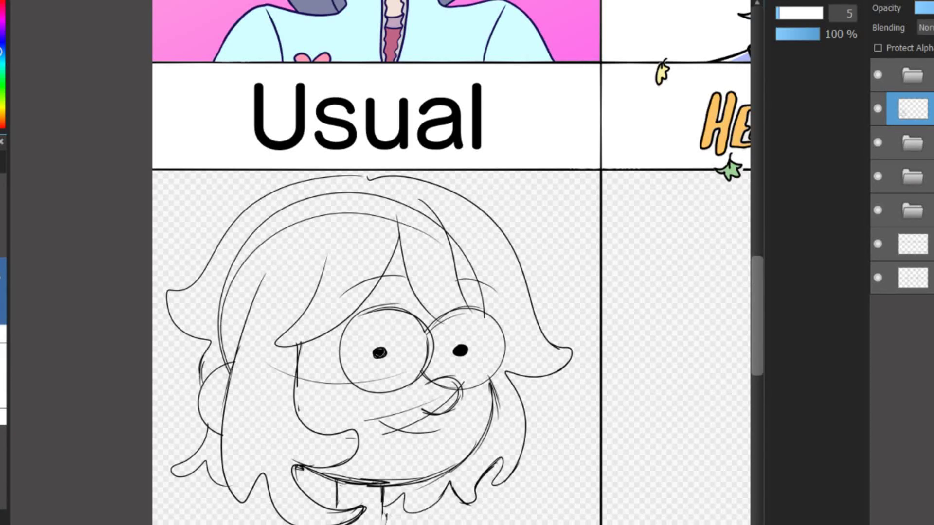
# - Sketch the V-shaped collar below the neck and sloping shoulder lines on both sides
pyautogui.moveTo(385, 508); pyautogui.dragTo(396, 524)
pyautogui.hotkey('ctrl', 'z')
pyautogui.moveTo(385, 511); pyautogui.dragTo(467, 524)
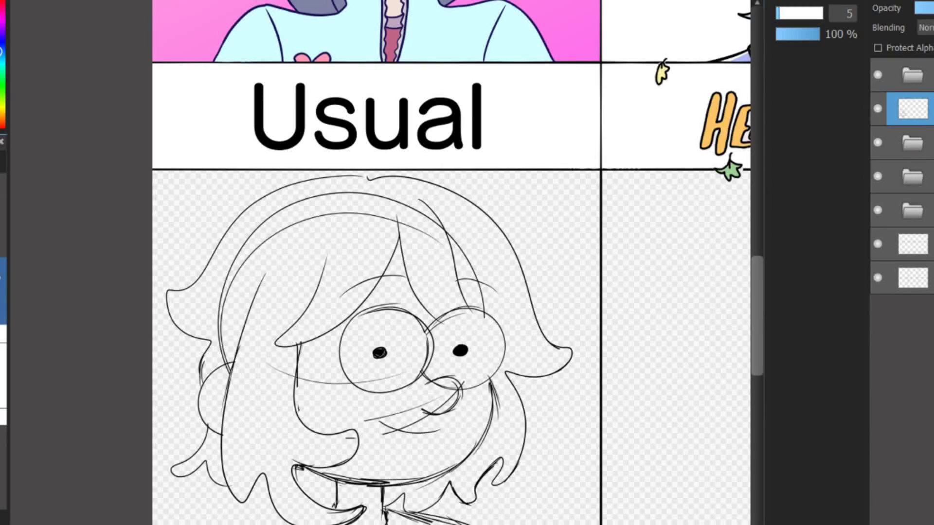
pyautogui.press('-')
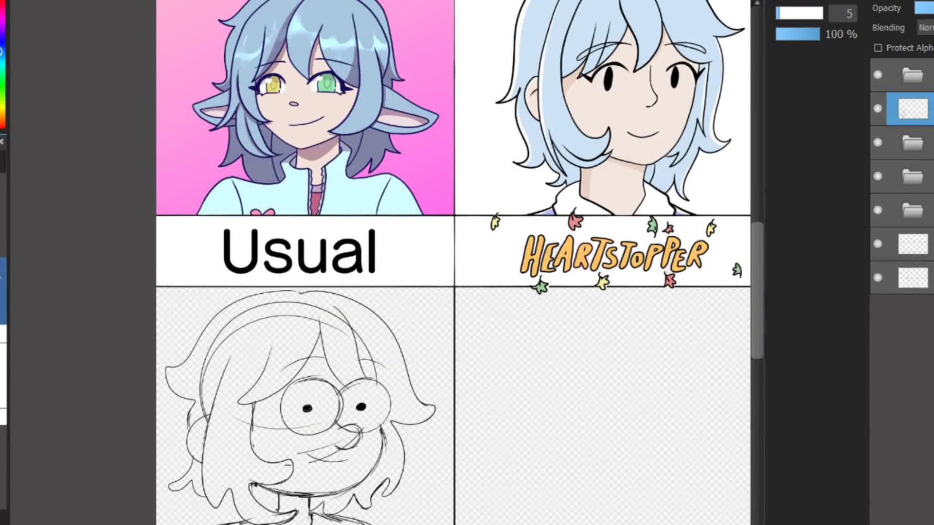
pyautogui.moveTo(225, 512)
pyautogui.mouseDown()
pyautogui.moveTo(220, 524)
pyautogui.moveTo(279, 458)
pyautogui.mouseUp()
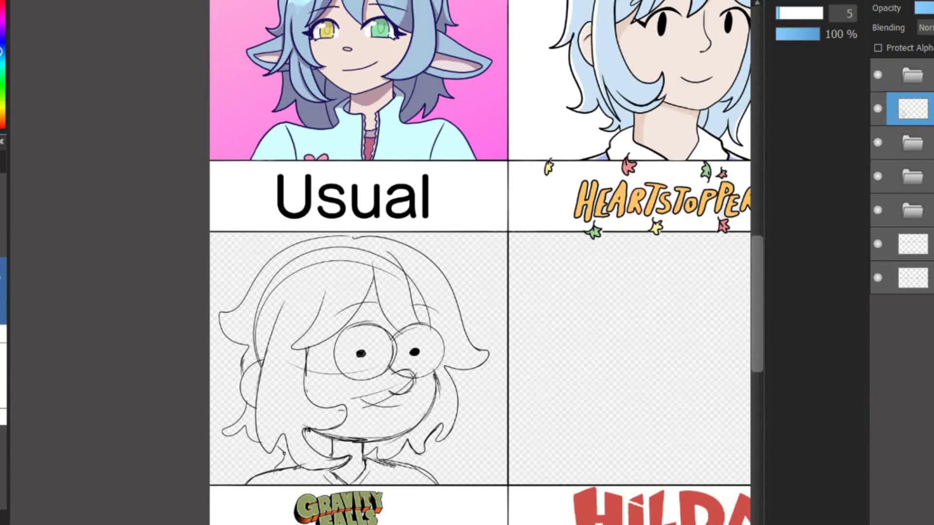
pyautogui.scroll(3, 296, 454)
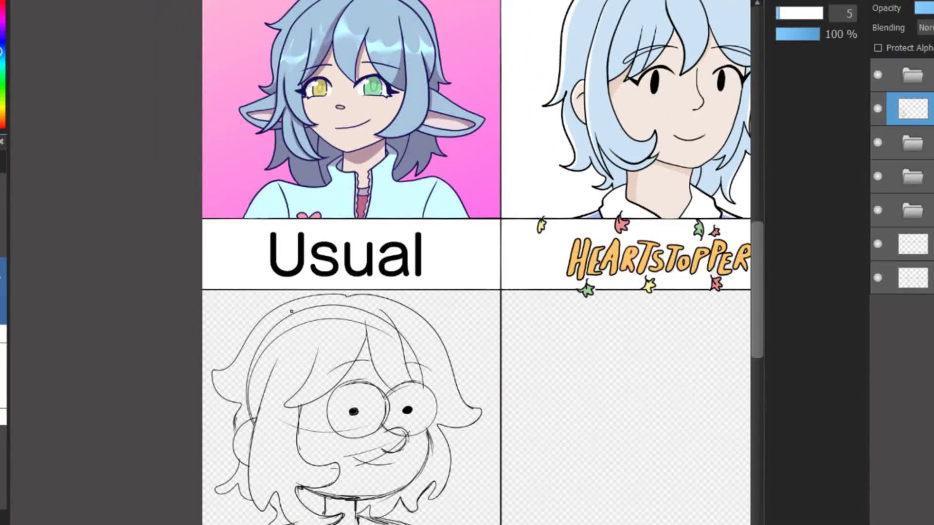
# - Fade the Gravity Falls sketch to light grey and add a new layer above it for the line art
pyautogui.scroll(-1, 291, 310)
pyautogui.scroll(3, 301, 339)
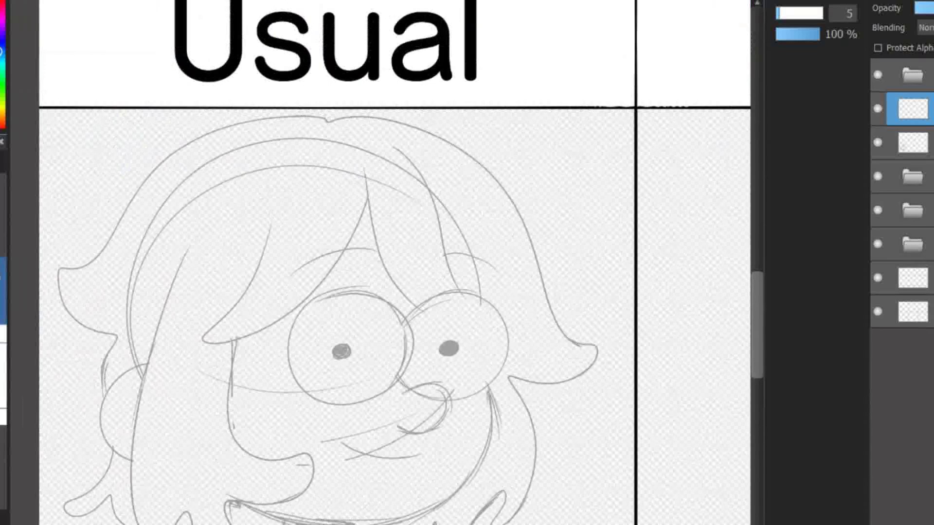
pyautogui.scroll(1, 500, 457)
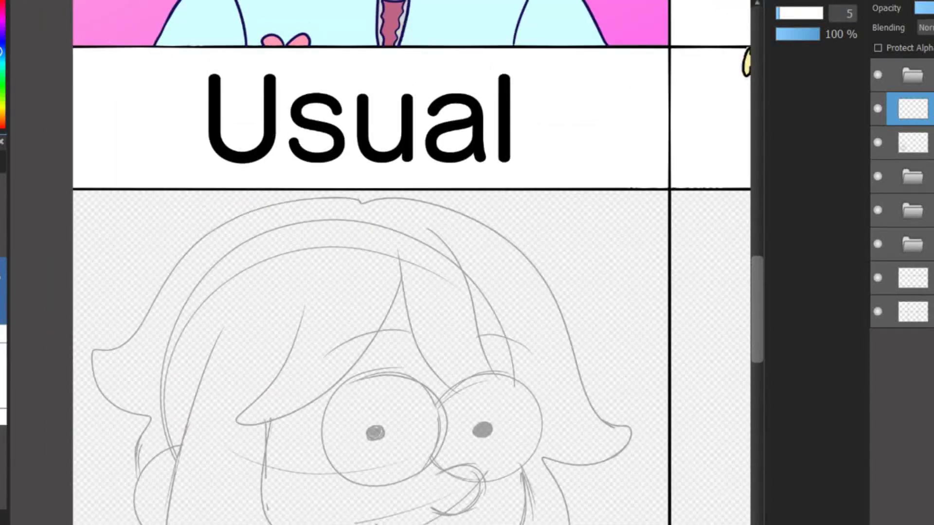
# - Ink two large overlapping circles for the eyes and the upper curve of the nose with a size 3 brush
pyautogui.scroll(3, 499, 458)
pyautogui.moveTo(454, 424); pyautogui.dragTo(546, 481)
pyautogui.scroll(-1, 546, 481)
pyautogui.scroll(2, 488, 506)
pyautogui.hscroll(-3, 489, 506)
pyautogui.moveTo(316, 276); pyautogui.dragTo(311, 277)
pyautogui.moveTo(112, 520); pyautogui.dragTo(428, 520)
pyautogui.hotkey('ctrl', 'd')
pyautogui.scroll(-1, 380, 263)
pyautogui.moveTo(554, 241); pyautogui.dragTo(559, 241)
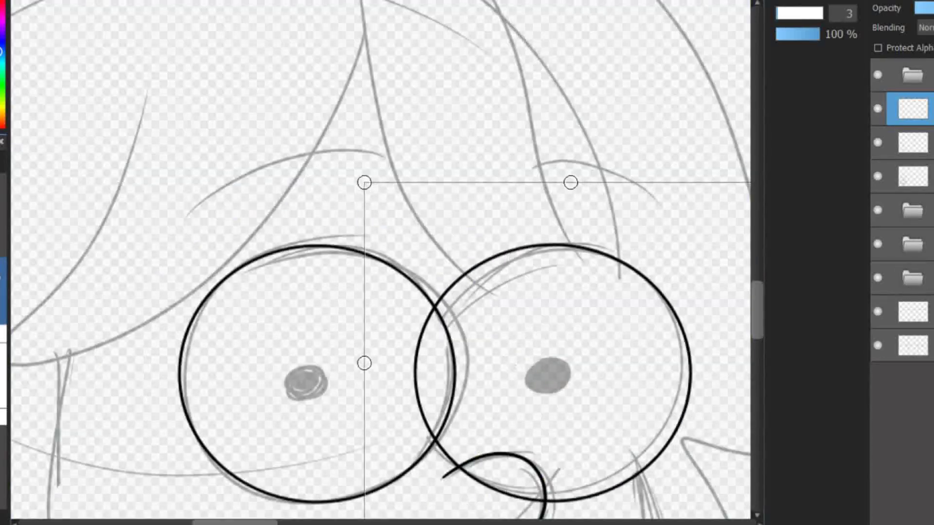
# - Erase the far eye's outline where it overlaps the near eye and the nose, using a size 15 eraser
pyautogui.scroll(1, 380, 263)
pyautogui.moveTo(420, 432); pyautogui.dragTo(435, 469)
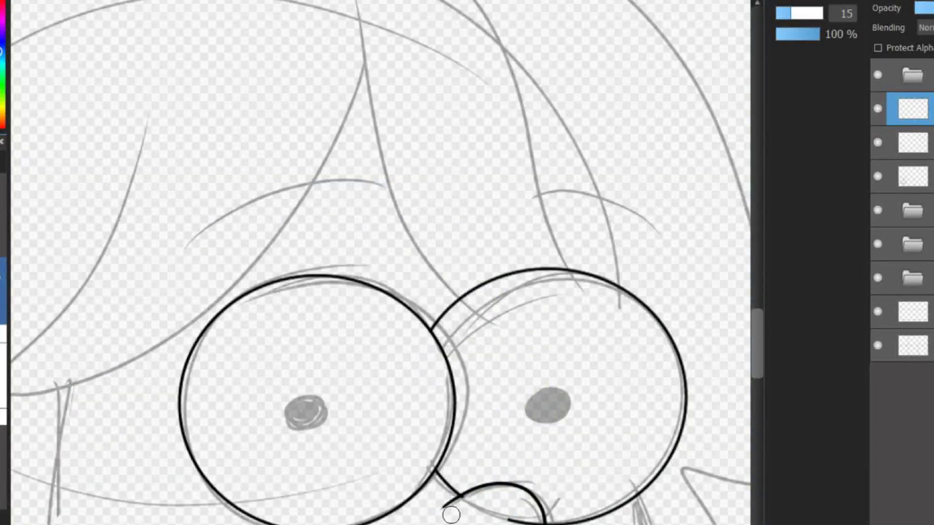
pyautogui.scroll(-3, 541, 442)
pyautogui.scroll(3, 499, 397)
# - Fill in both pupils in solid black and ink the curved smile below the nose with the size 3 brush
pyautogui.press('b')
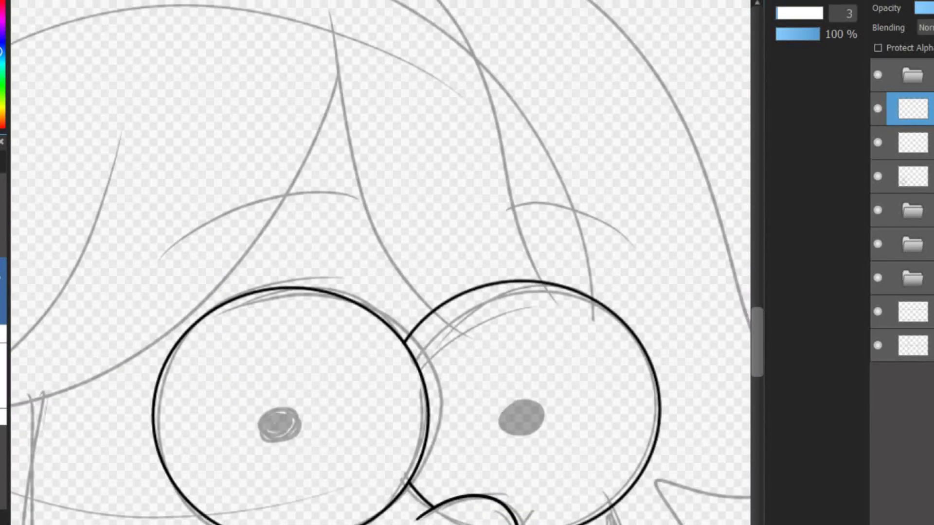
pyautogui.moveTo(268, 419); pyautogui.dragTo(289, 431)
pyautogui.moveTo(508, 411); pyautogui.dragTo(525, 423)
pyautogui.scroll(-4, 427, 237)
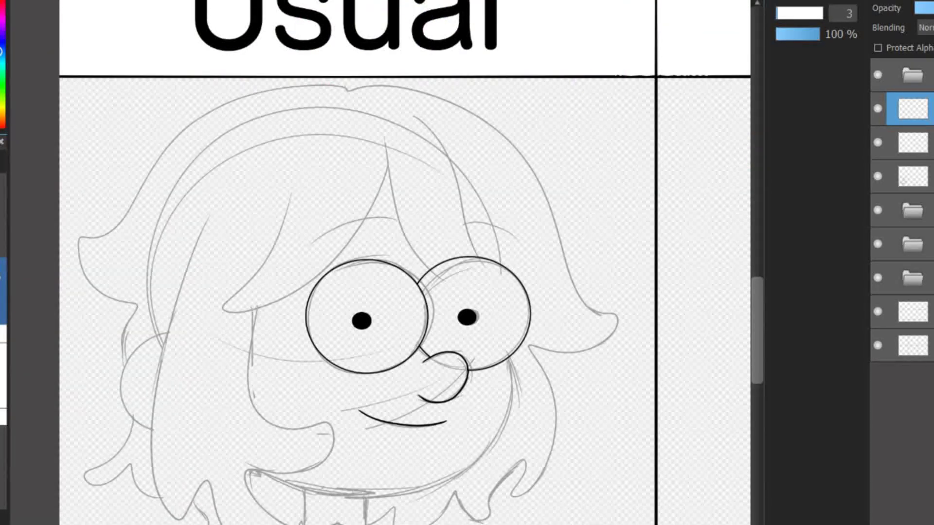
# - Ink the jawline on a separate layer from the far eye around the chin, trimming its end at the near side lock
pyautogui.scroll(3, 403, 263)
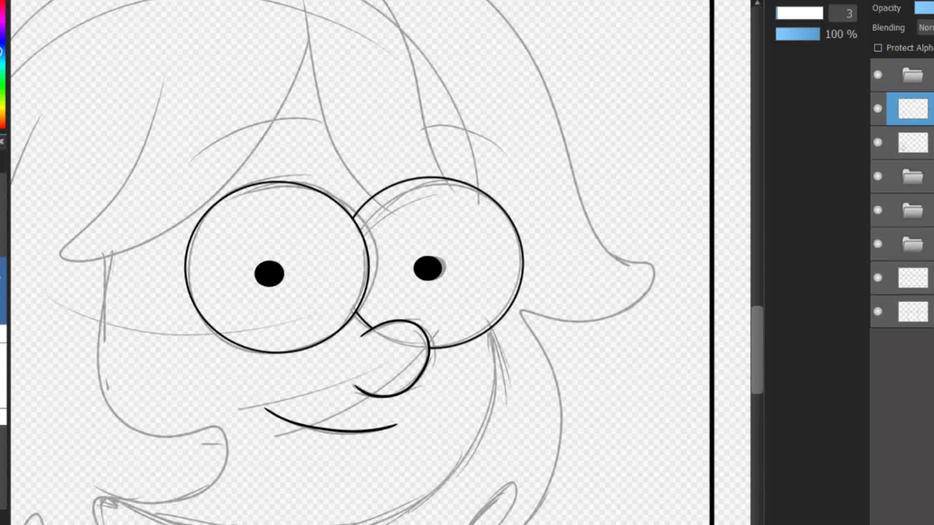
pyautogui.scroll(2, 171, 424)
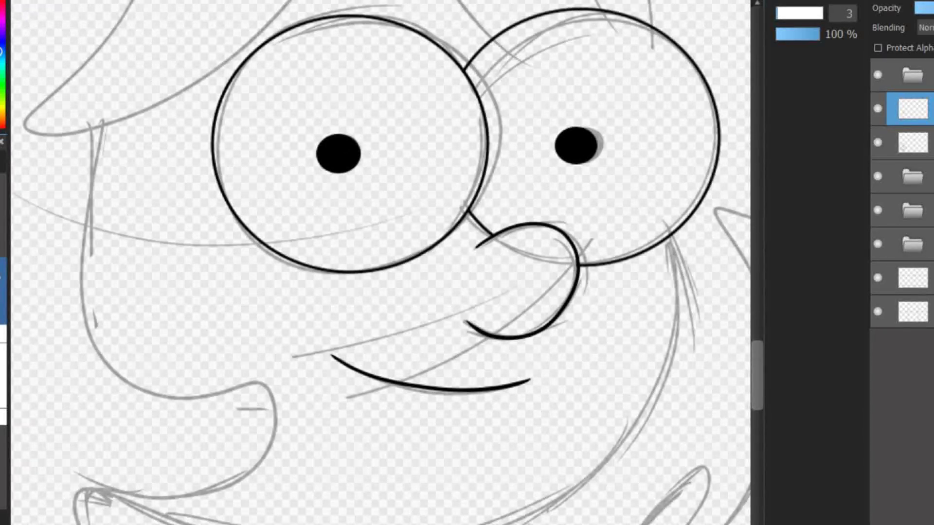
pyautogui.hotkey('ctrl', 'z')
pyautogui.scroll(-1, 671, 234)
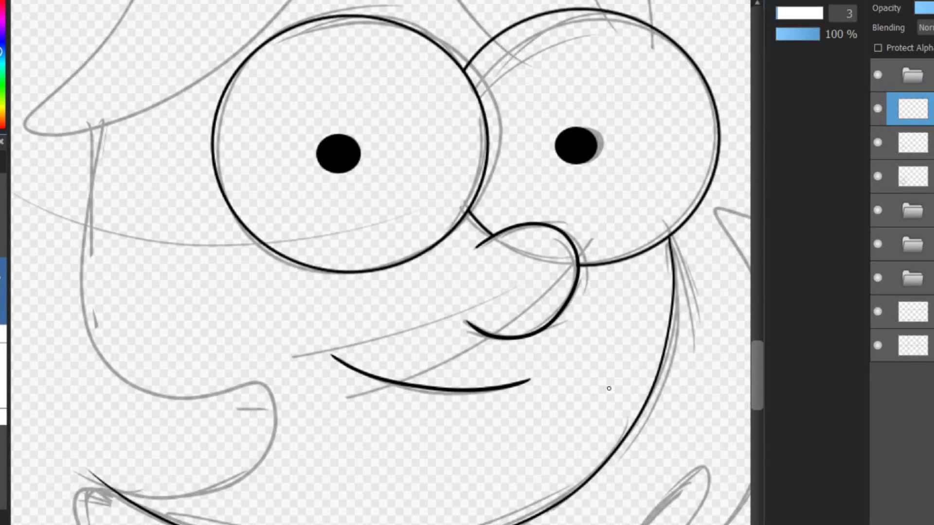
pyautogui.scroll(3, 632, 223)
pyautogui.scroll(-2, 592, 209)
pyautogui.scroll(-2, 308, 358)
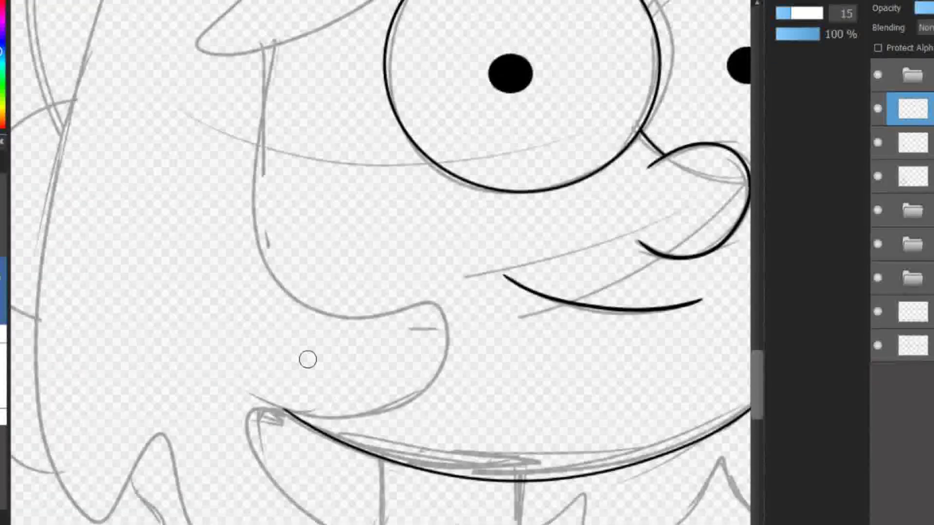
pyautogui.scroll(2, 309, 359)
# - Ink the bangs across the forehead and the visible part of the near eyebrow between the hair strands
pyautogui.scroll(3, 369, 262)
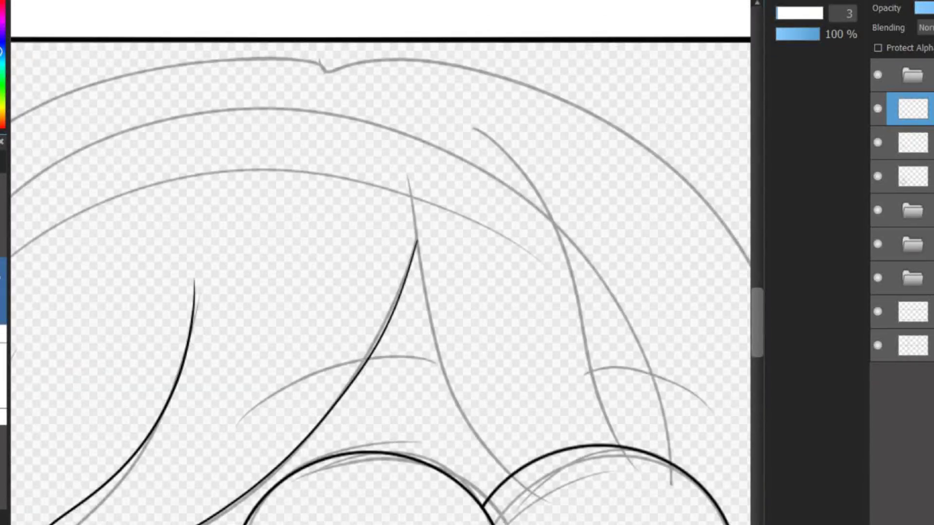
pyautogui.scroll(5, 213, 419)
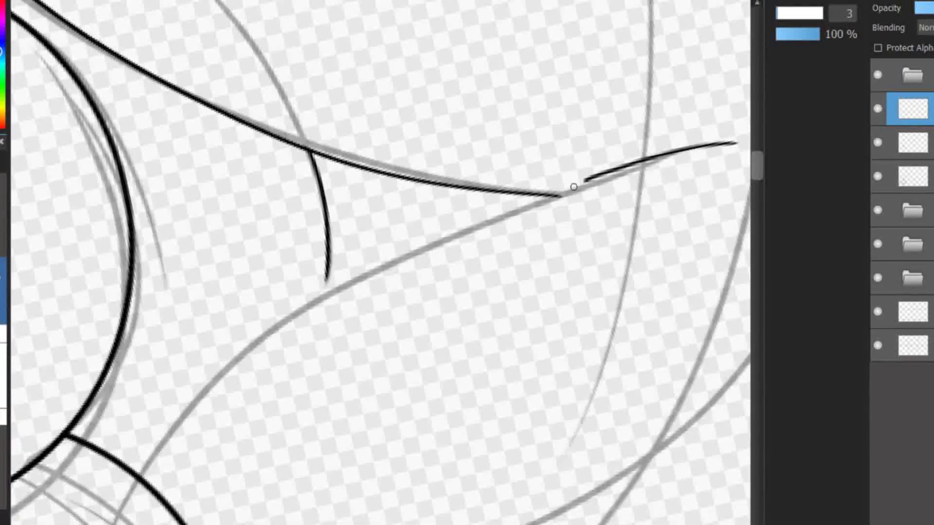
pyautogui.scroll(-5, 380, 262)
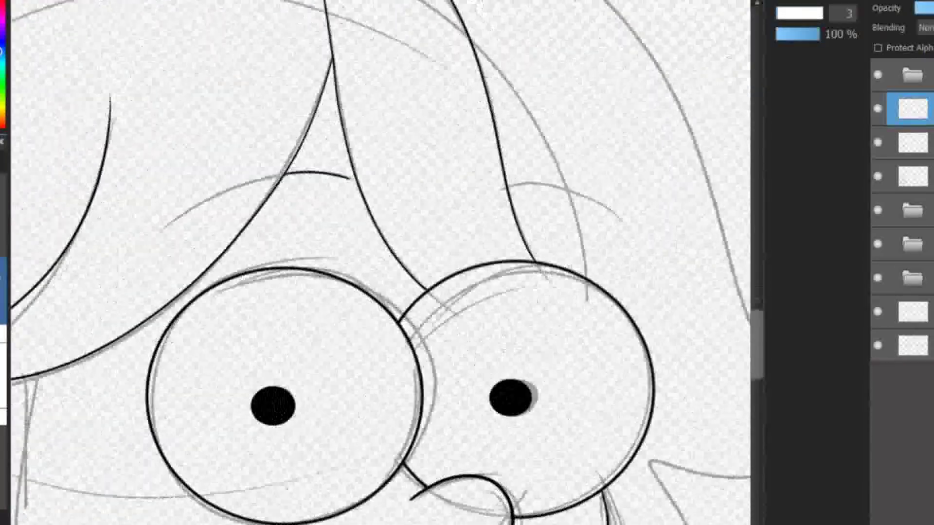
pyautogui.scroll(-2, 369, 453)
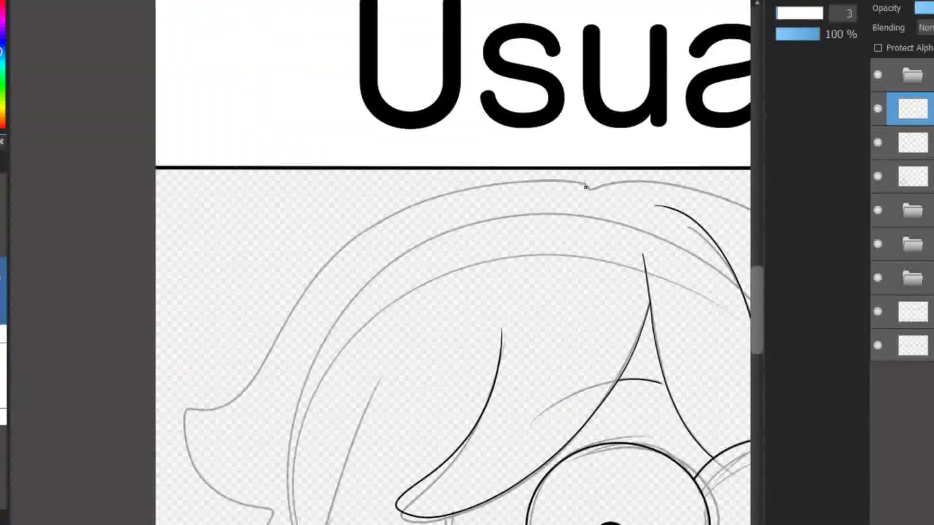
# - Ink the long near side lock with its curled tips along the cheek and jaw, plus the two neck lines
pyautogui.scroll(-3, 374, 346)
pyautogui.moveTo(436, 201); pyautogui.dragTo(577, 473)
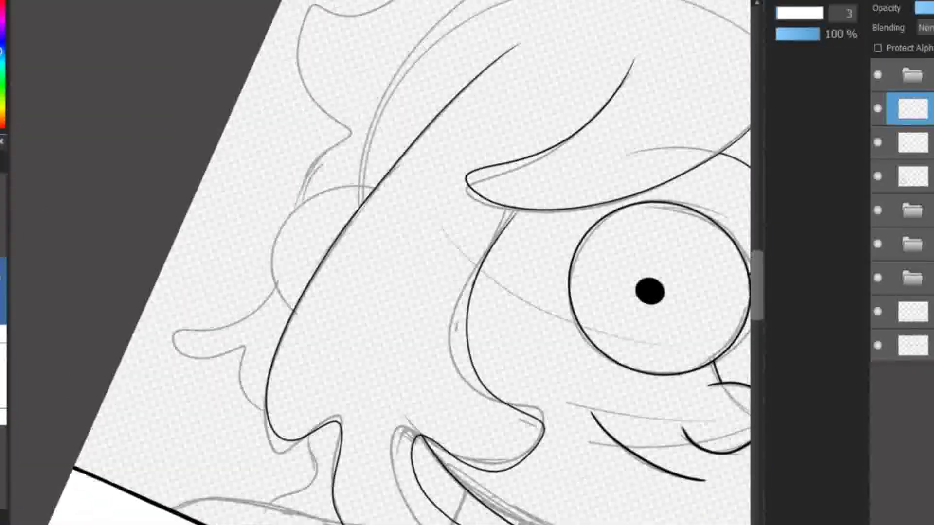
pyautogui.scroll(-3, 380, 263)
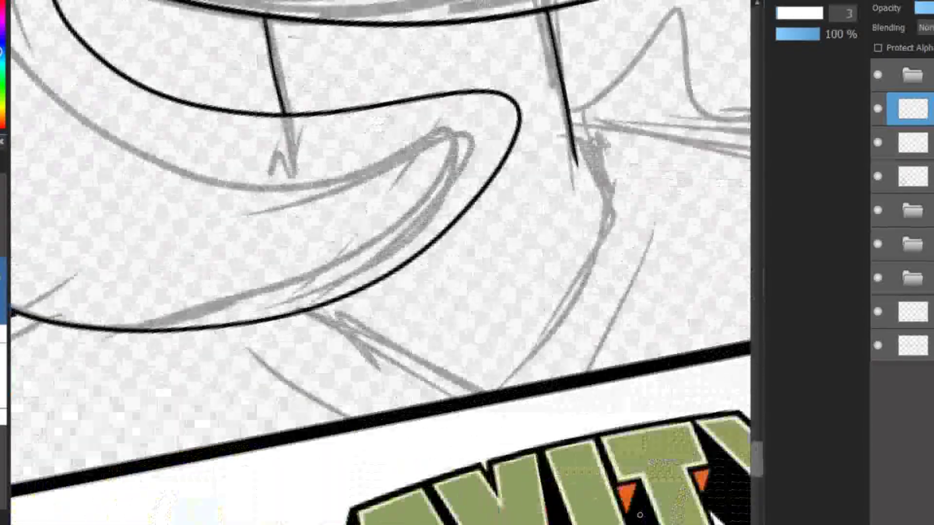
# - Ink the V-shaped collar edges below the neck
pyautogui.moveTo(586, 219); pyautogui.dragTo(398, 491)
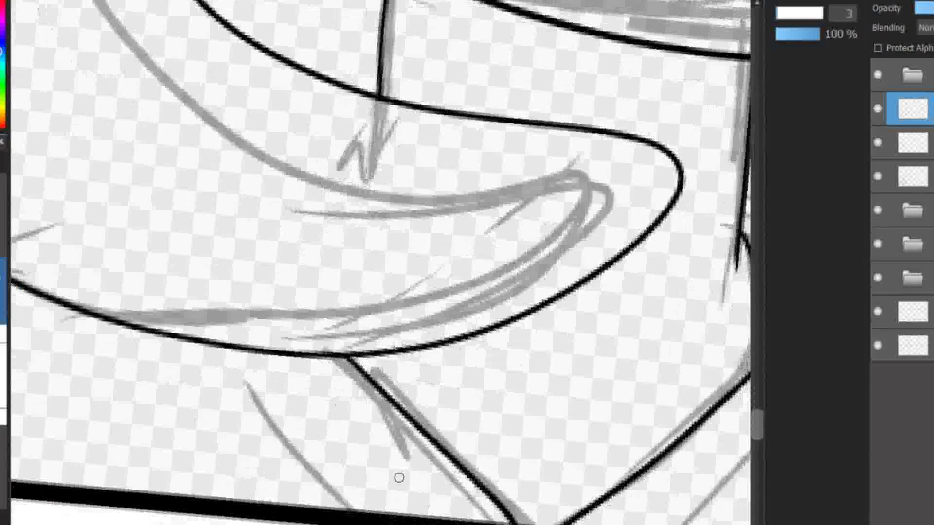
pyautogui.scroll(3, 378, 513)
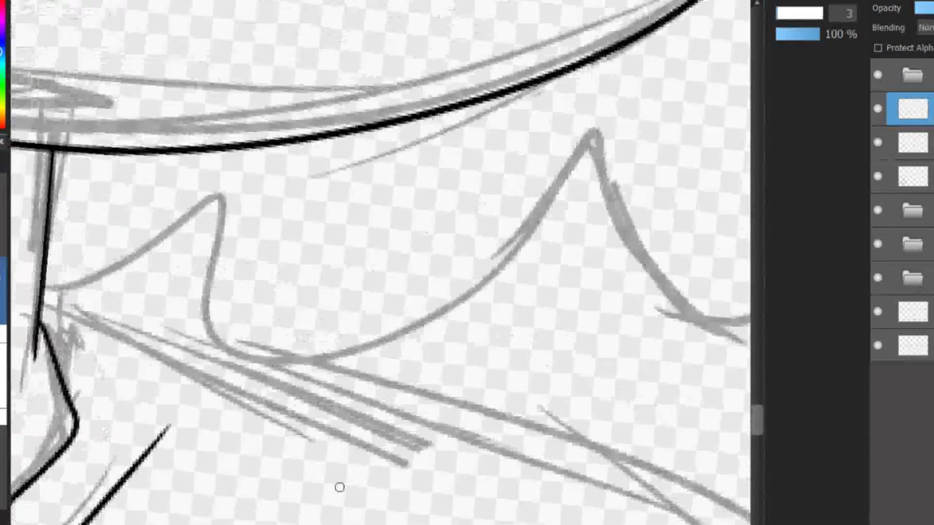
# - Ink the outer hair outline with its flicked tips, the wavy back hair, and the near ear
pyautogui.scroll(2, 377, 262)
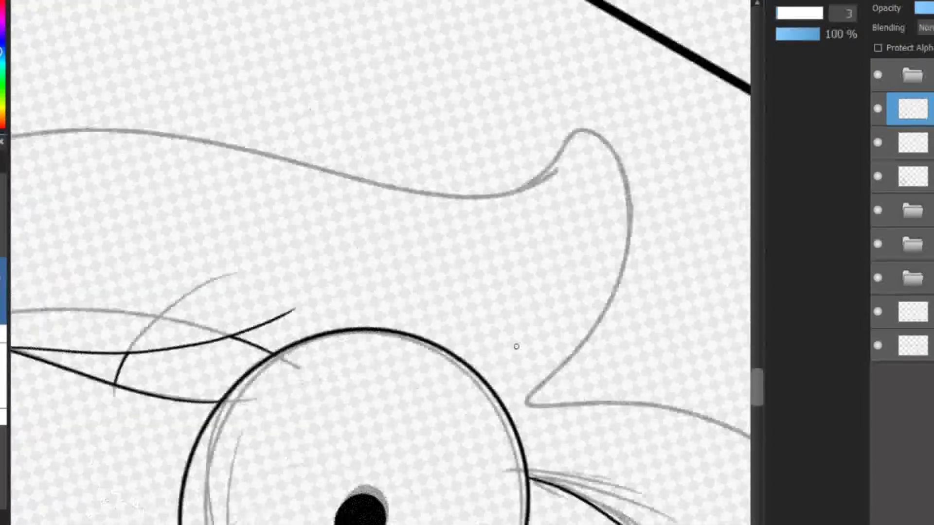
pyautogui.scroll(-3, 377, 262)
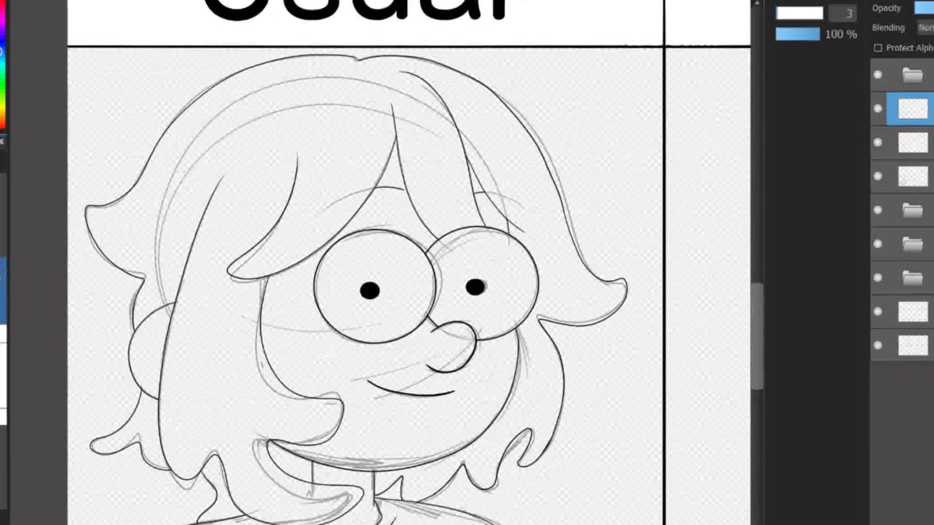
# - Hide the sketch, fill both eyes white beneath the line art, and ink two short lower lashes under each eye
pyautogui.hotkey('ctrl', 'shift', 'n')
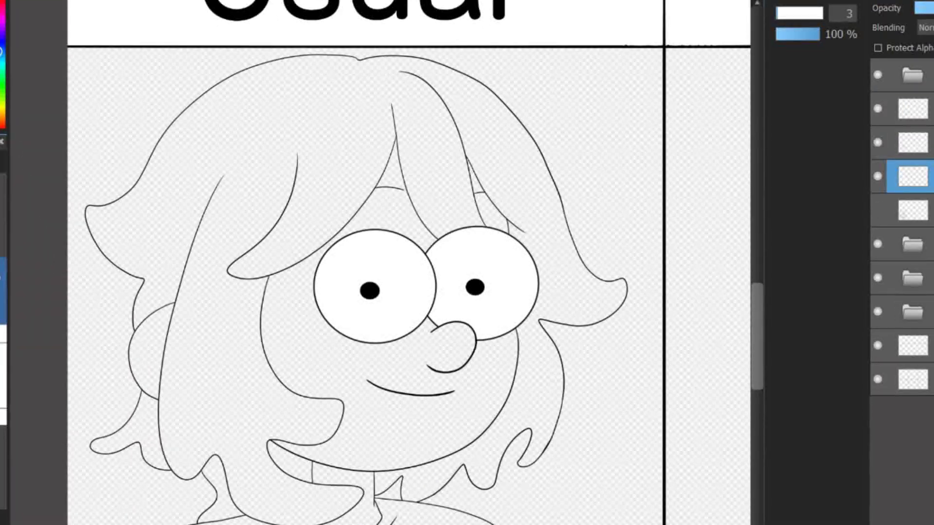
pyautogui.click(912, 142)
pyautogui.scroll(5, 340, 316)
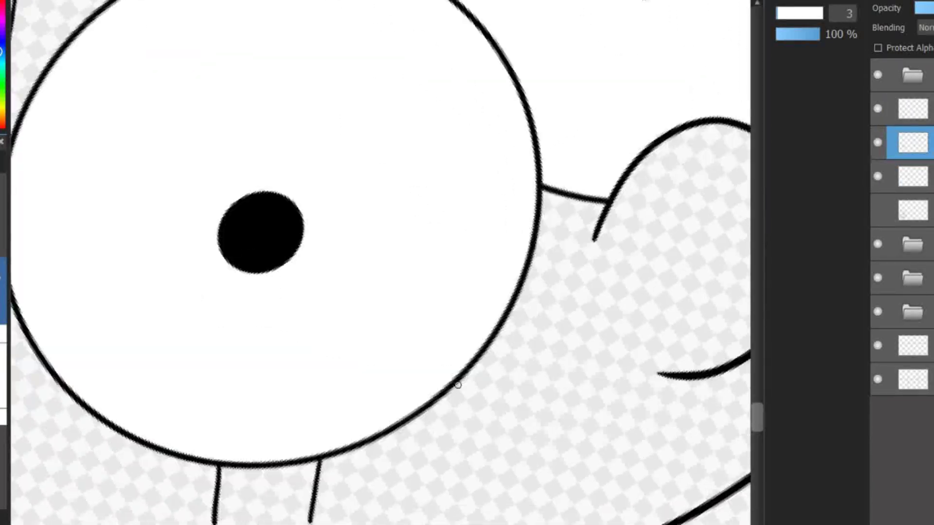
pyautogui.scroll(-2, 458, 385)
# - Fill the face, ear and neck with pale beige and all hair sections with light blue
pyautogui.scroll(-5, 506, 358)
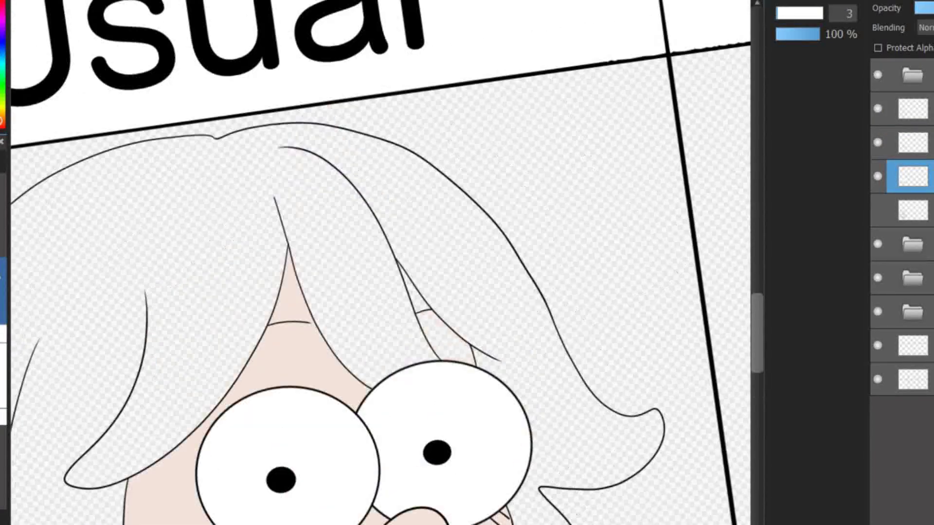
pyautogui.scroll(-3, 379, 263)
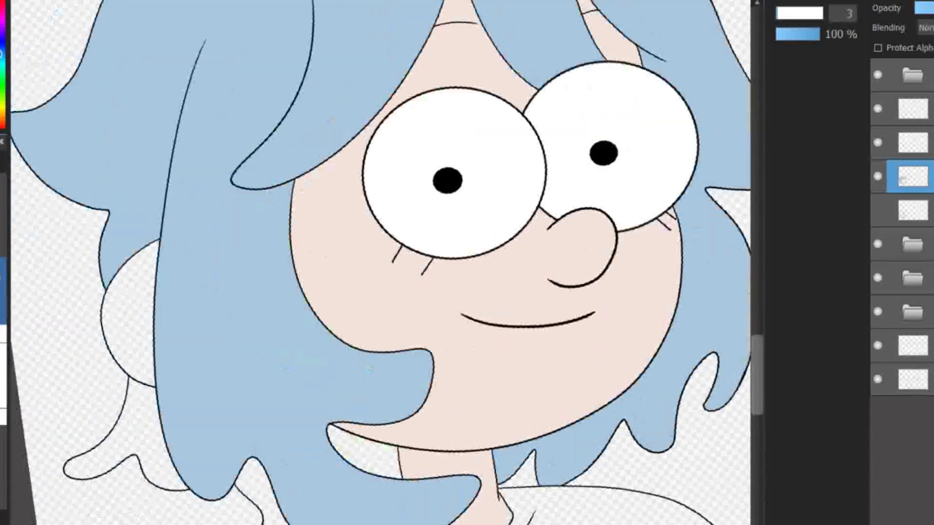
pyautogui.scroll(3, 379, 262)
pyautogui.scroll(-5, 379, 263)
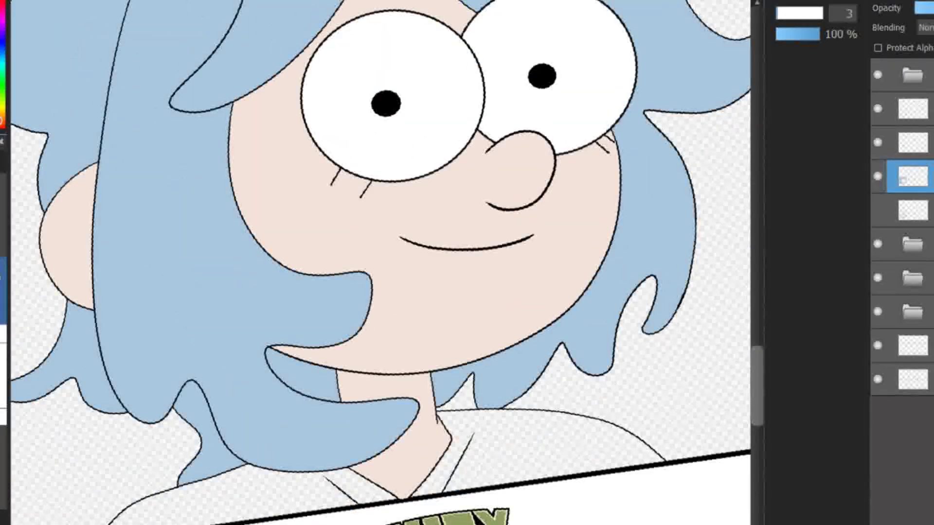
pyautogui.scroll(3, 380, 263)
pyautogui.scroll(-5, 379, 262)
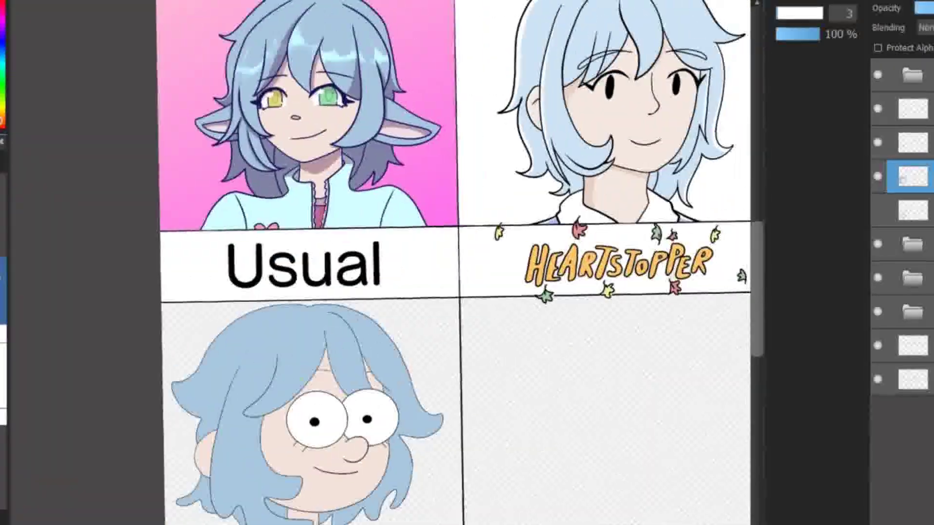
# - Add a clipped layer above the flat colours and fill the shirt with coral red
pyautogui.scroll(5, 258, 438)
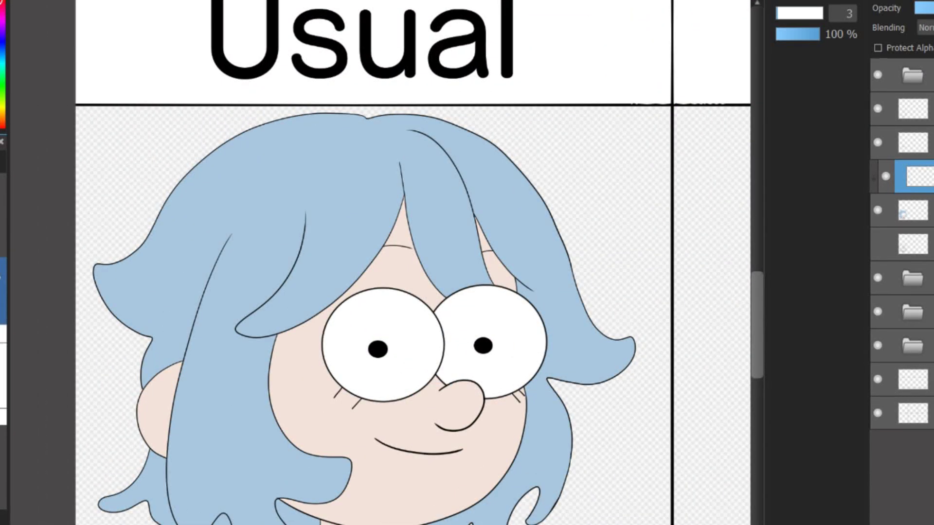
pyautogui.scroll(-2, 466, 147)
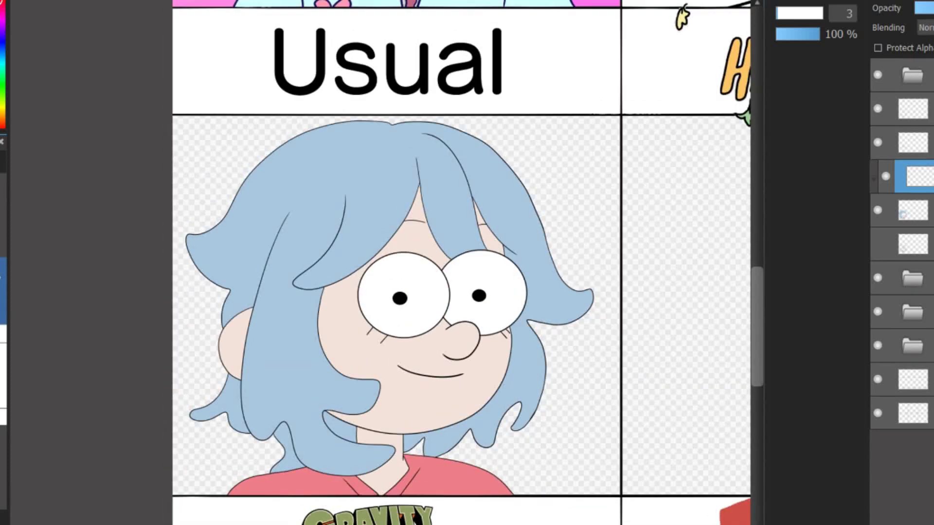
# - Set the clipped layer's blending to Multiply and paint a soft beige shadow on the neck under the jaw
pyautogui.scroll(4, 389, 316)
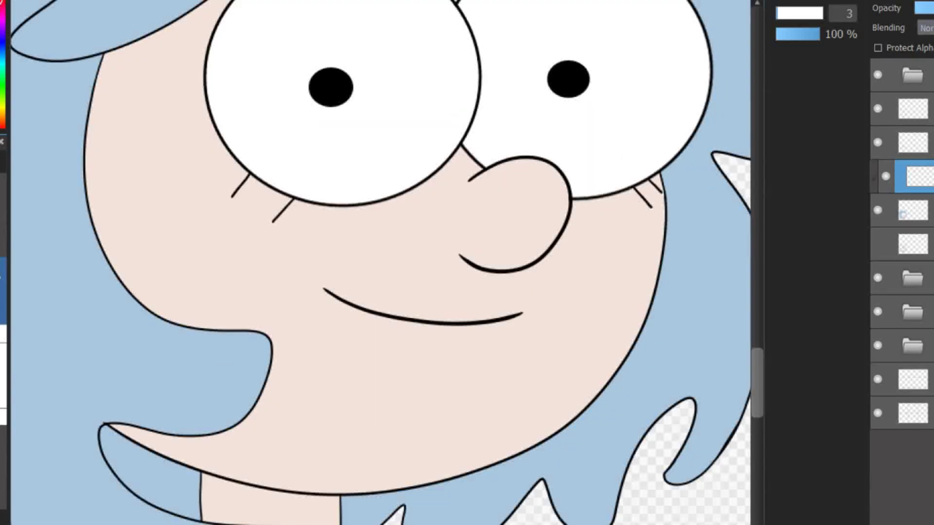
pyautogui.hotkey('ctrl', 'z')
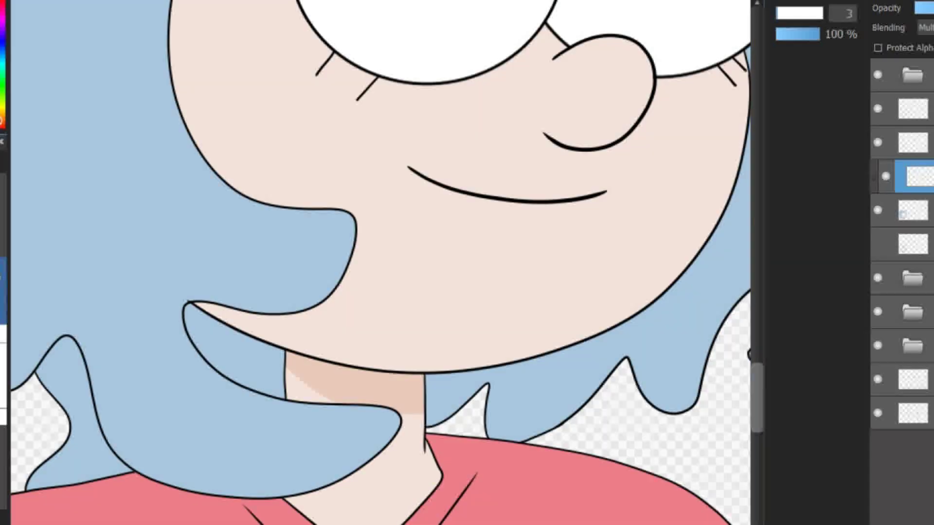
pyautogui.scroll(-3, 379, 263)
pyautogui.scroll(2, 380, 262)
pyautogui.scroll(-1, 379, 263)
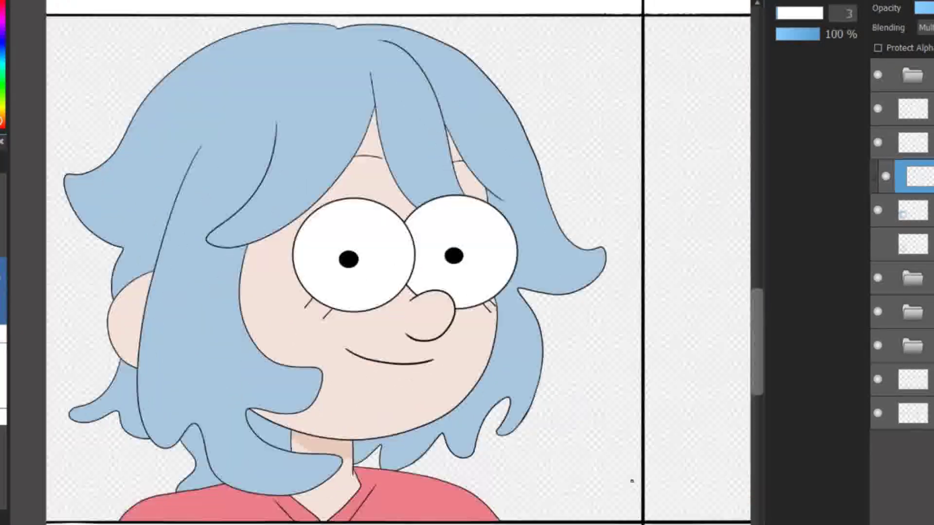
# - Fill the Gravity Falls cell with light green on its own layer and move that layer beneath the character's folder
pyautogui.scroll(1, 379, 263)
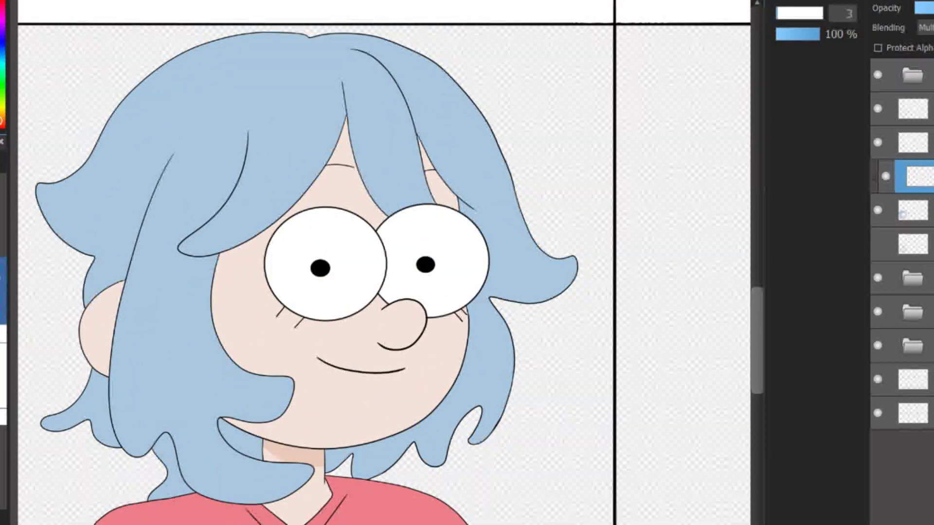
pyautogui.scroll(-2, 380, 263)
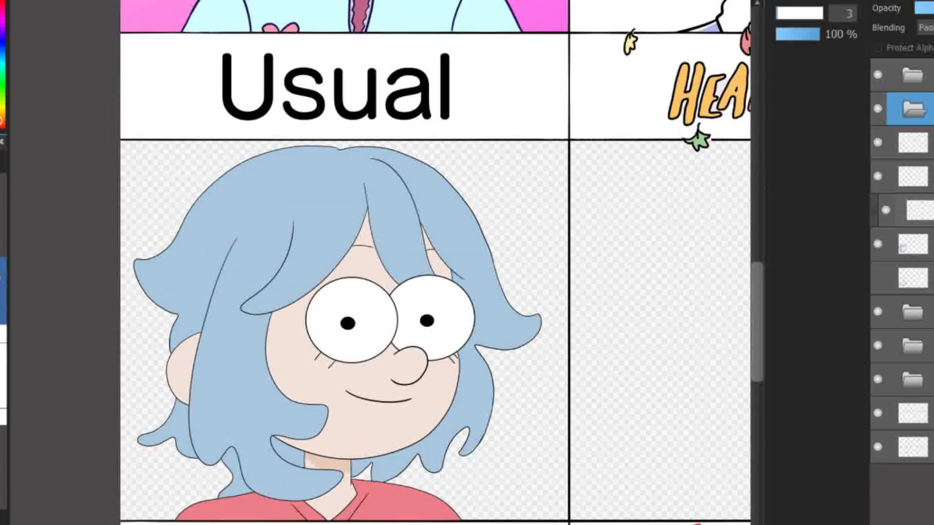
pyautogui.click(878, 109)
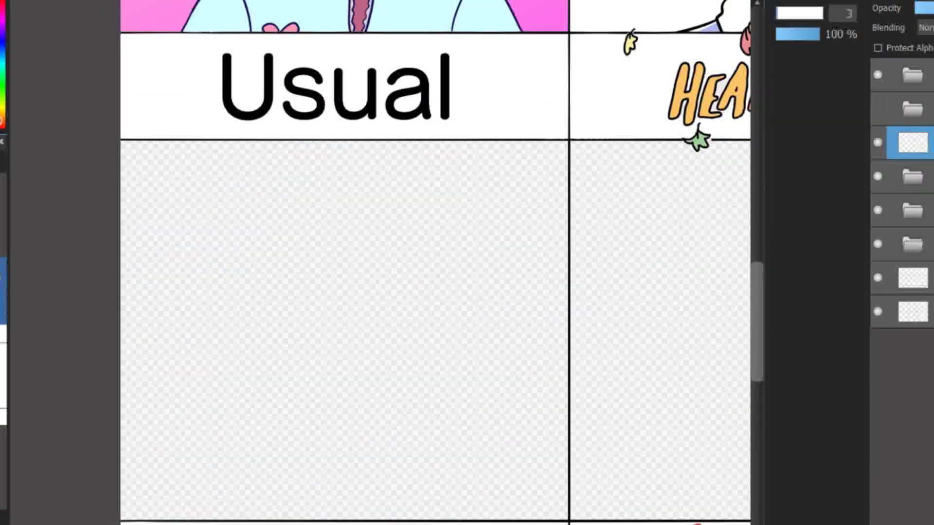
pyautogui.hotkey('ctrl', '-')
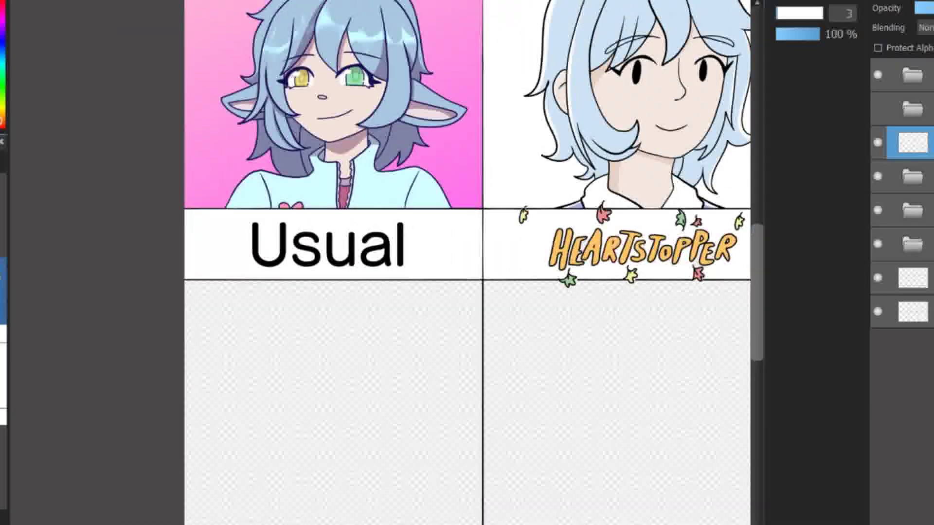
pyautogui.click(333, 399)
pyautogui.click(333, 399)
pyautogui.click(877, 109)
pyautogui.click(877, 109)
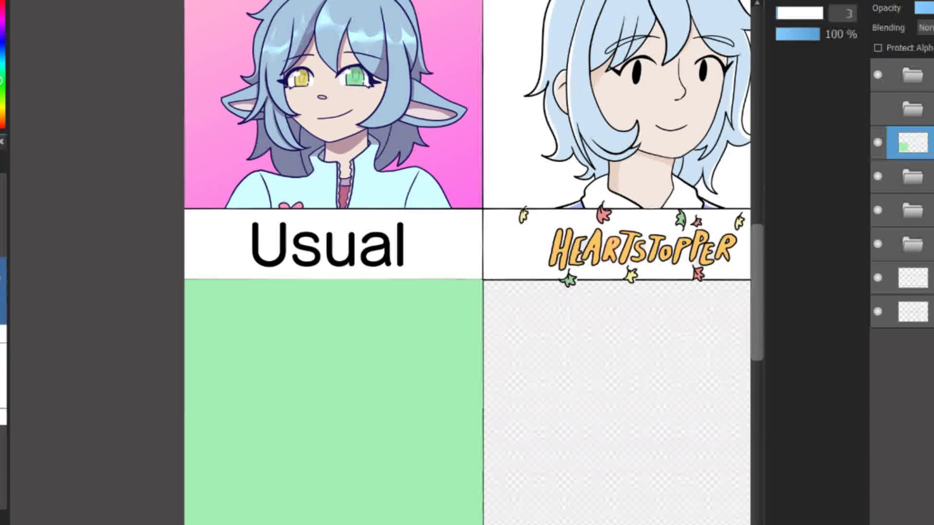
pyautogui.moveTo(910, 142); pyautogui.dragTo(909, 210)
# - Show the Gravity Falls character again and recolour its cell background to olive beige
pyautogui.scroll(-1, 466, 263)
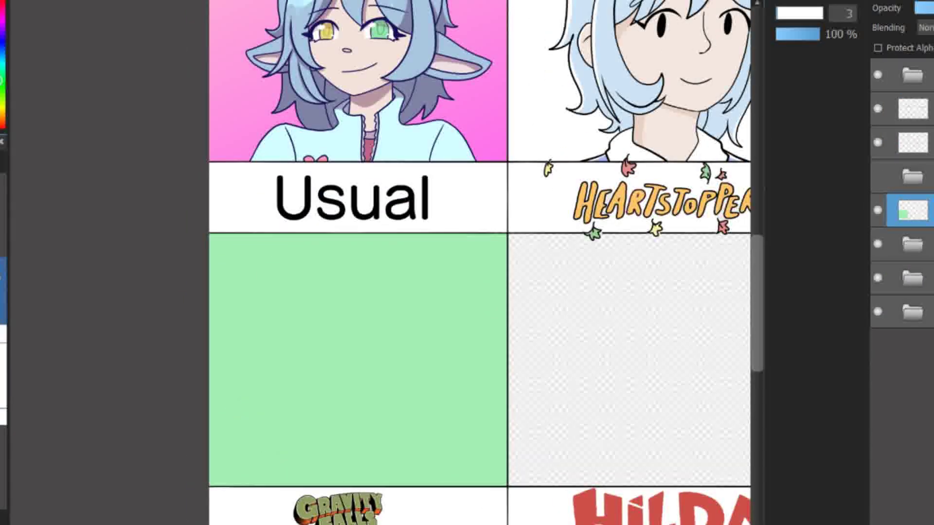
pyautogui.hscroll(3, 389, 263)
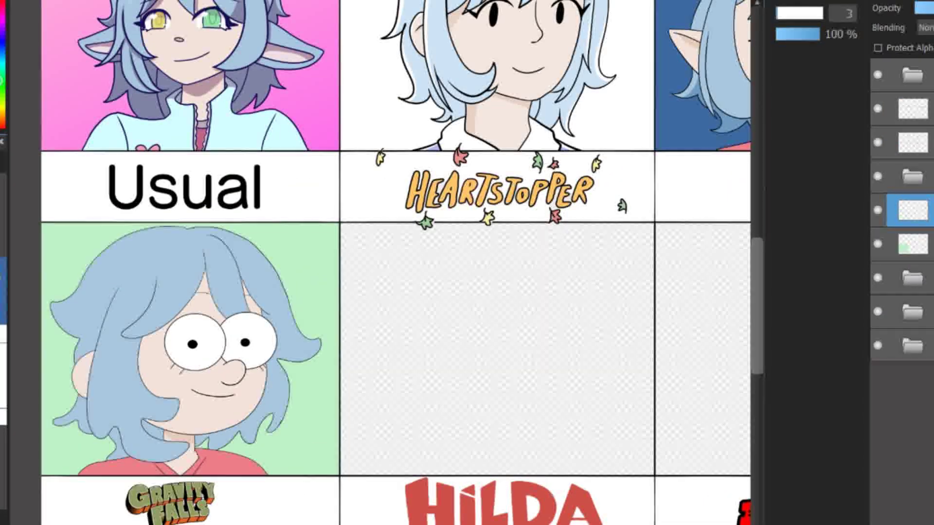
pyautogui.hscroll(-2, 389, 262)
pyautogui.scroll(-1, 389, 263)
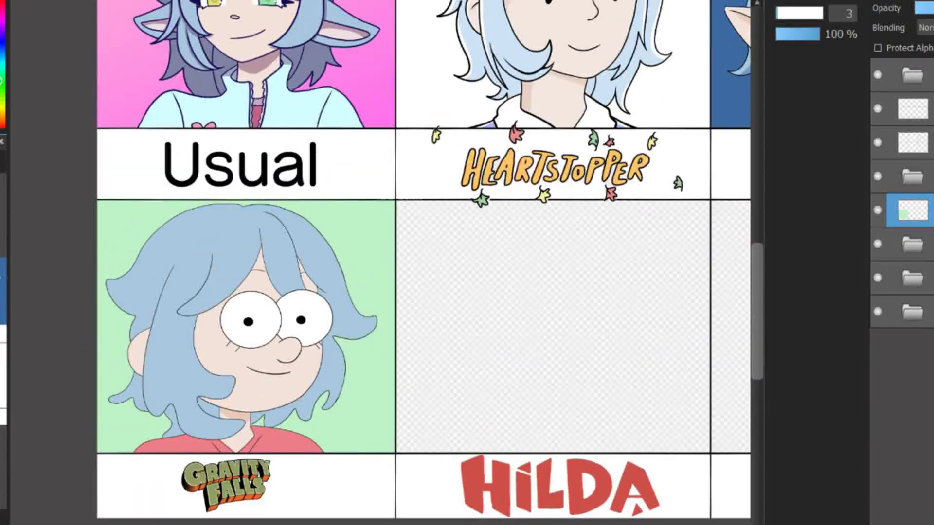
pyautogui.click(878, 209)
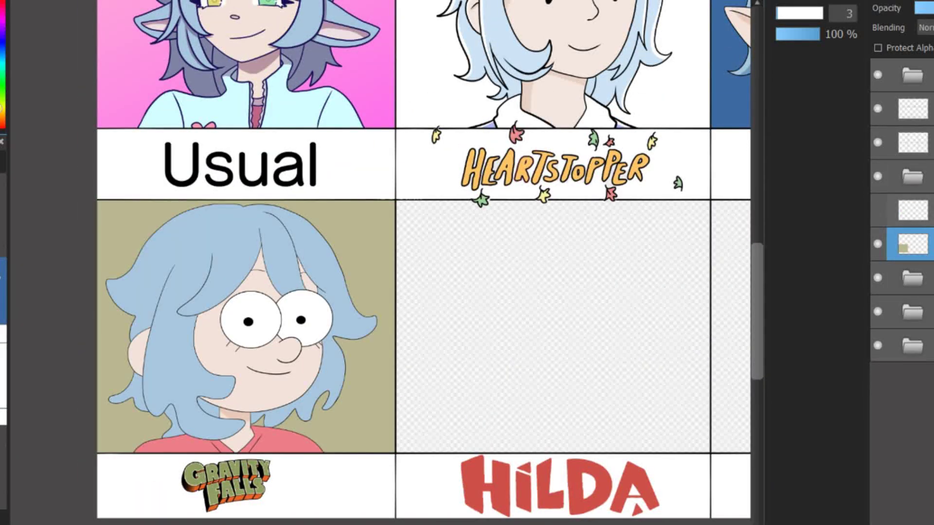
# - Sketch a wide round head with curved guide lines and a broad jaw in the Scott Pilgrim cell using a size 5 pen
pyautogui.scroll(3, 207, 282)
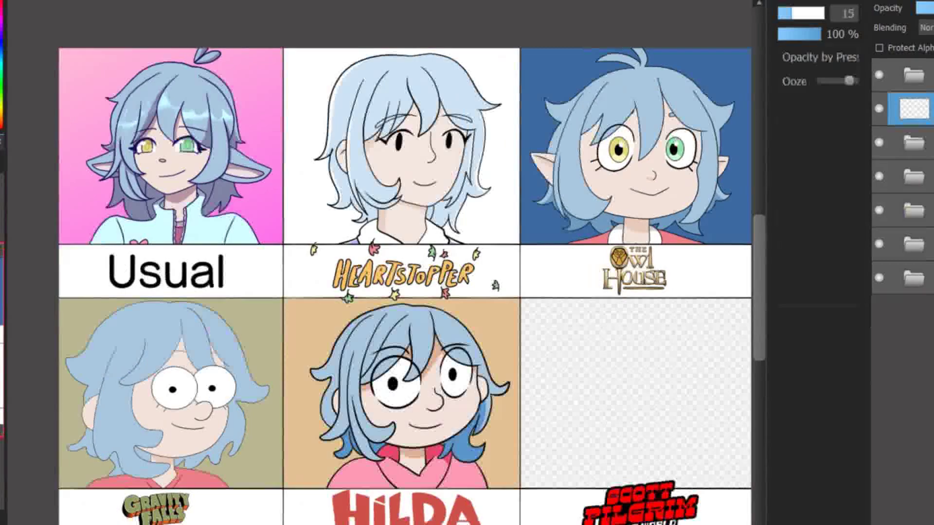
pyautogui.scroll(3, 509, 198)
pyautogui.click(843, 41)
pyautogui.moveTo(340, 155); pyautogui.dragTo(520, 253)
pyautogui.scroll(1, 404, 292)
pyautogui.moveTo(566, 311)
pyautogui.mouseDown()
pyautogui.moveTo(564, 397)
pyautogui.moveTo(486, 472)
pyautogui.mouseUp()
pyautogui.moveTo(290, 314); pyautogui.dragTo(292, 430)
pyautogui.moveTo(360, 481); pyautogui.dragTo(496, 470)
pyautogui.moveTo(292, 423); pyautogui.dragTo(360, 481)
pyautogui.moveTo(564, 357); pyautogui.dragTo(562, 430)
pyautogui.moveTo(290, 351); pyautogui.dragTo(282, 431)
# - Sketch rounded ears with inner folds on both sides of the head, redrawing the right one's outline
pyautogui.moveTo(263, 374); pyautogui.dragTo(294, 414)
pyautogui.moveTo(559, 412); pyautogui.dragTo(601, 376)
pyautogui.moveTo(573, 355); pyautogui.dragTo(608, 431)
pyautogui.moveTo(618, 376); pyautogui.dragTo(617, 429)
pyautogui.moveTo(568, 351)
pyautogui.mouseDown()
pyautogui.moveTo(566, 435)
pyautogui.moveTo(553, 428)
pyautogui.mouseUp()
pyautogui.hotkey('ctrl', 'z')
pyautogui.hotkey('ctrl', 'z')
pyautogui.hotkey('ctrl', 'z')
pyautogui.moveTo(569, 361); pyautogui.dragTo(552, 432)
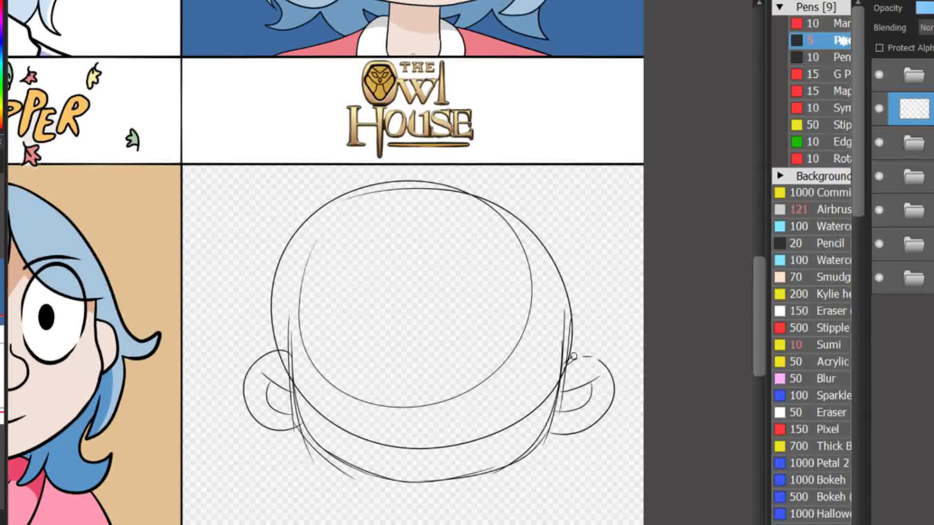
pyautogui.moveTo(566, 357); pyautogui.dragTo(611, 404)
pyautogui.hotkey('ctrl', 'z')
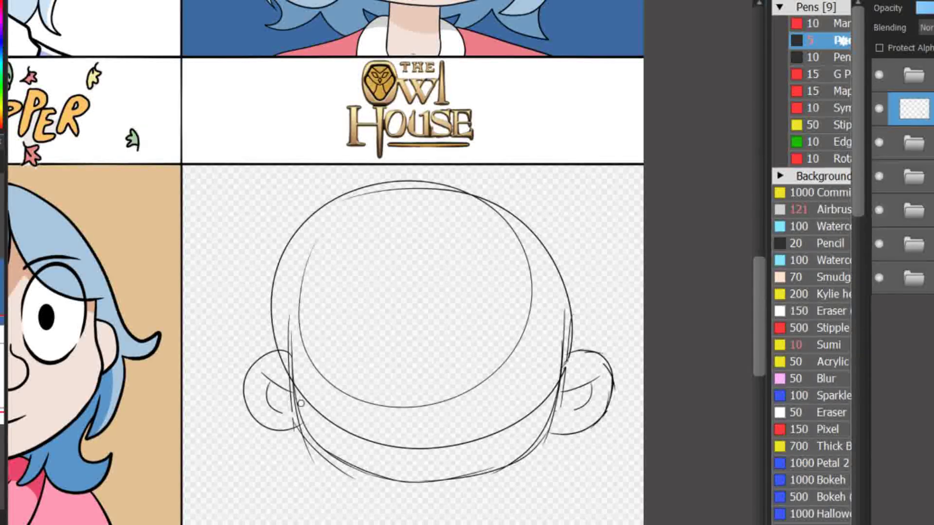
# - Sketch a short nose dash, a small smile and two large round eyes with inner iris circles
pyautogui.moveTo(428, 416); pyautogui.dragTo(444, 416)
pyautogui.moveTo(481, 440)
pyautogui.mouseDown()
pyautogui.moveTo(362, 444)
pyautogui.moveTo(518, 421)
pyautogui.mouseUp()
pyautogui.moveTo(395, 441); pyautogui.dragTo(471, 436)
pyautogui.hotkey('ctrl', 'z')
pyautogui.moveTo(401, 440); pyautogui.dragTo(471, 436)
pyautogui.moveTo(438, 292); pyautogui.dragTo(470, 331)
pyautogui.moveTo(393, 355); pyautogui.dragTo(389, 357)
pyautogui.moveTo(545, 358); pyautogui.dragTo(540, 359)
pyautogui.moveTo(404, 355)
pyautogui.mouseDown()
pyautogui.moveTo(421, 426)
pyautogui.moveTo(442, 404)
pyautogui.mouseUp()
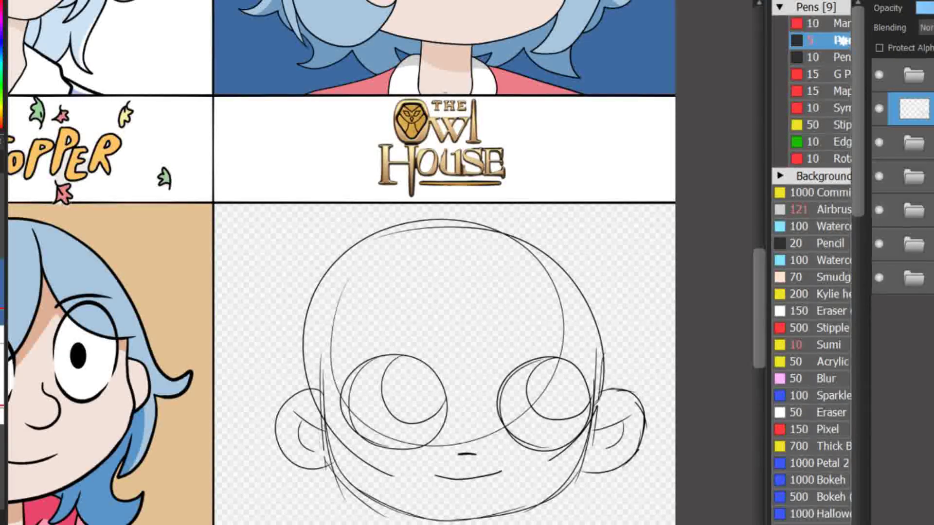
# - Sketch arched eyebrows, a pointed zigzag fringe and the right-side hair falling past the ear
pyautogui.moveTo(438, 292); pyautogui.dragTo(415, 318)
pyautogui.moveTo(441, 254); pyautogui.dragTo(483, 377)
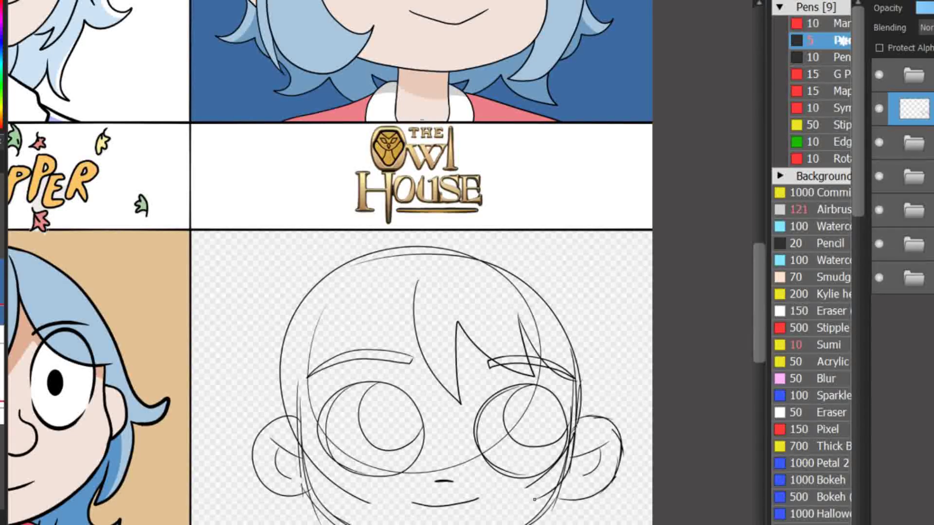
pyautogui.moveTo(608, 489); pyautogui.dragTo(586, 523)
pyautogui.scroll(-2, 542, 497)
pyautogui.moveTo(437, 291); pyautogui.dragTo(474, 331)
pyautogui.moveTo(540, 238); pyautogui.dragTo(600, 302)
pyautogui.moveTo(433, 284); pyautogui.dragTo(375, 347)
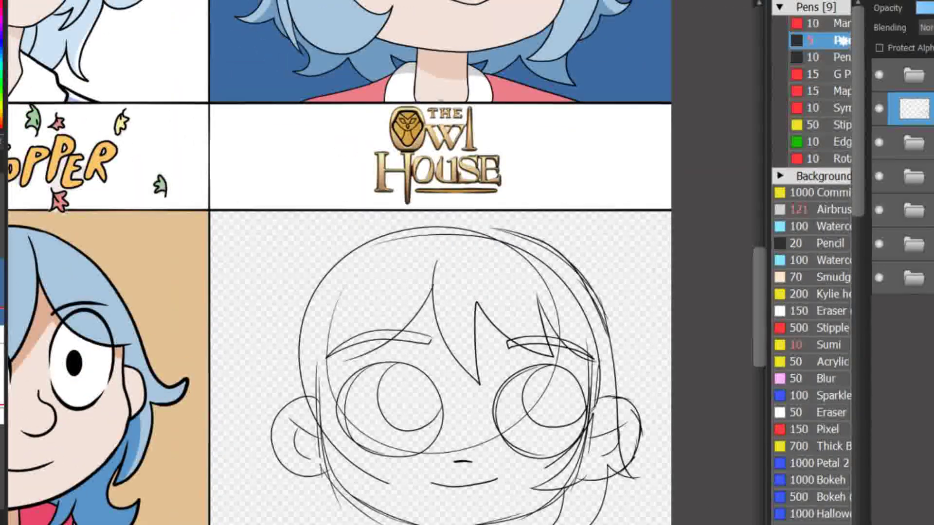
# - Sketch the left-side hair with a long front strand and a curled lock below the ear
pyautogui.scroll(-2, 342, 257)
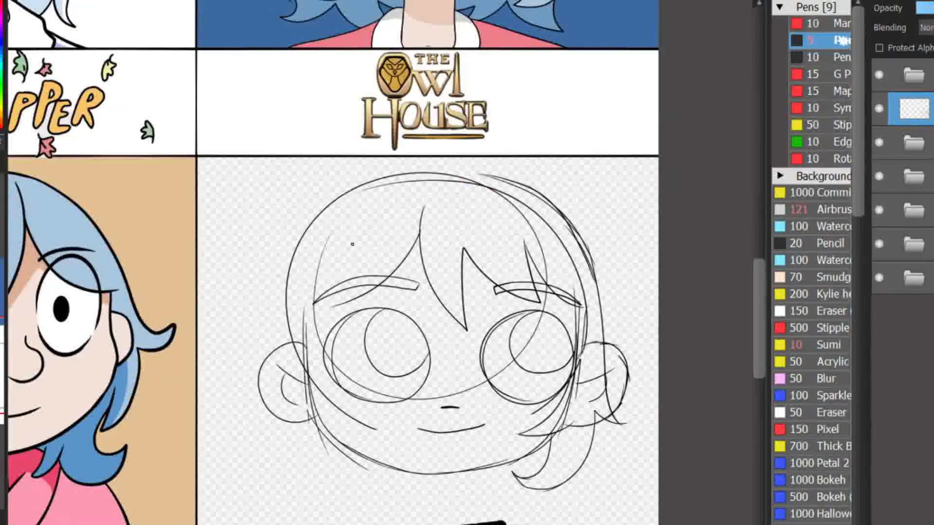
pyautogui.moveTo(348, 214); pyautogui.dragTo(338, 249)
pyautogui.moveTo(282, 290); pyautogui.dragTo(262, 448)
pyautogui.moveTo(295, 434)
pyautogui.mouseDown()
pyautogui.moveTo(340, 506)
pyautogui.moveTo(389, 473)
pyautogui.mouseUp()
pyautogui.moveTo(361, 500); pyautogui.dragTo(339, 508)
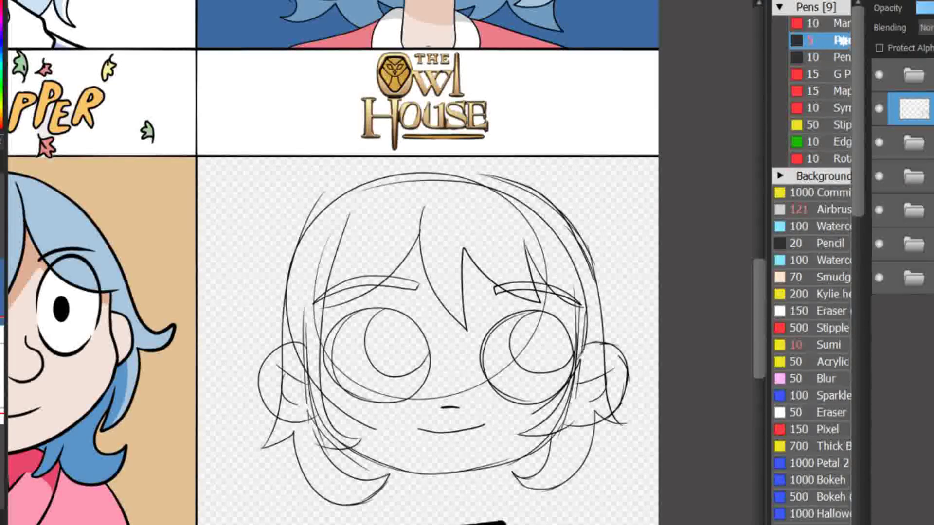
# - Reinforce the jawline and draw the outer hair outline over the crown with flicked tips above both ears
pyautogui.moveTo(438, 292); pyautogui.dragTo(407, 261)
pyautogui.moveTo(319, 414); pyautogui.dragTo(514, 404)
pyautogui.moveTo(422, 458); pyautogui.dragTo(399, 495)
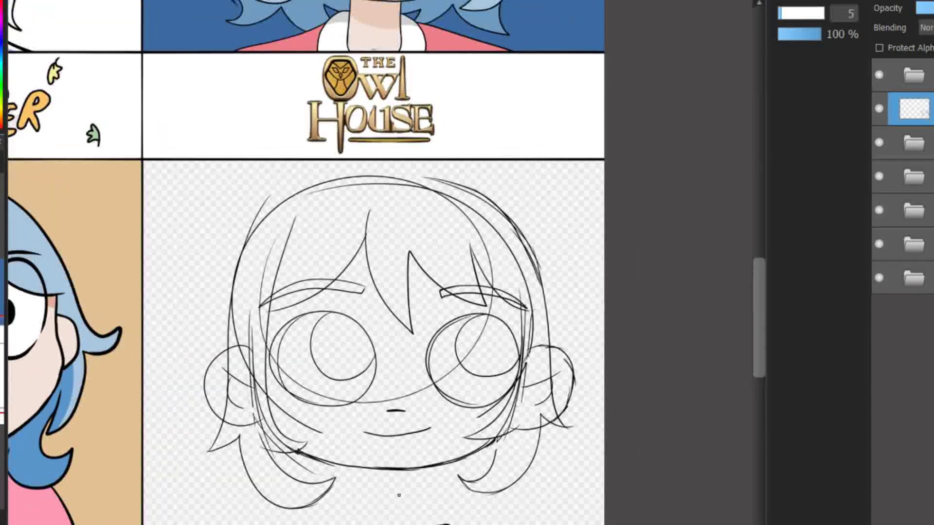
pyautogui.moveTo(481, 194); pyautogui.dragTo(181, 345)
pyautogui.moveTo(507, 218); pyautogui.dragTo(588, 327)
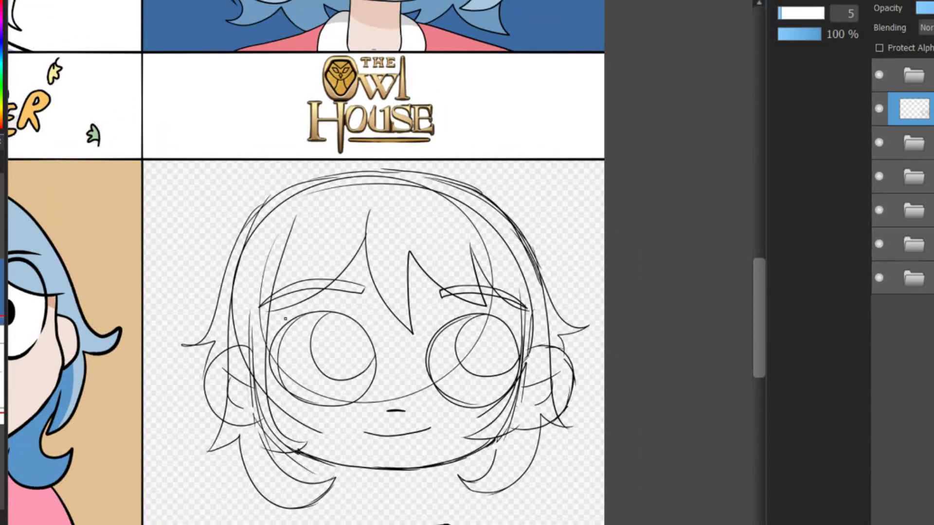
pyautogui.moveTo(285, 319); pyautogui.dragTo(269, 324)
# - Sketch the neck and a narrow collar band beneath the chin
pyautogui.moveTo(410, 476); pyautogui.dragTo(420, 443)
pyautogui.moveTo(419, 443); pyautogui.dragTo(421, 484)
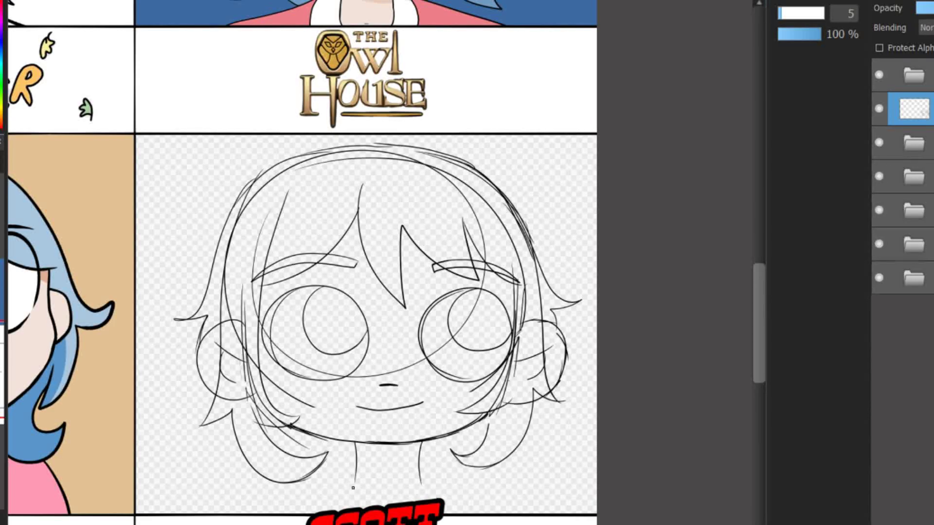
pyautogui.hotkey('ctrl', 'z')
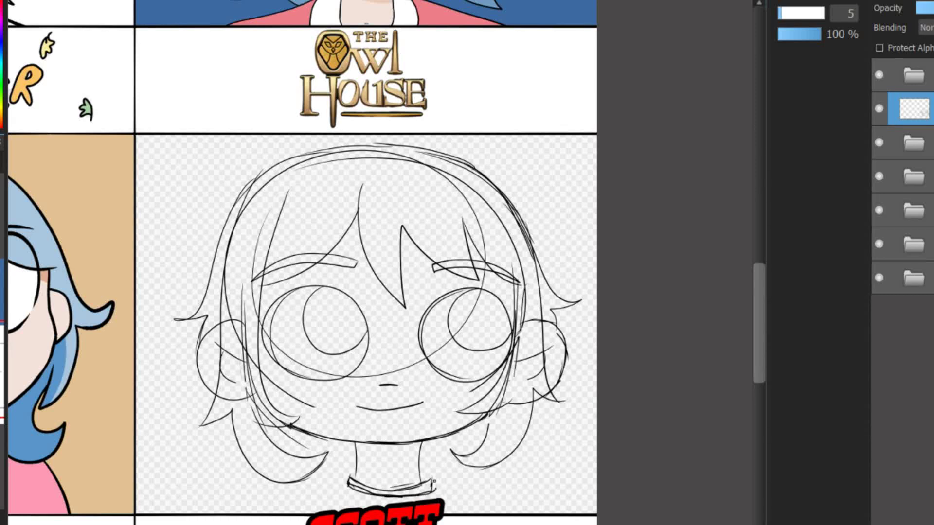
pyautogui.moveTo(424, 475); pyautogui.dragTo(431, 481)
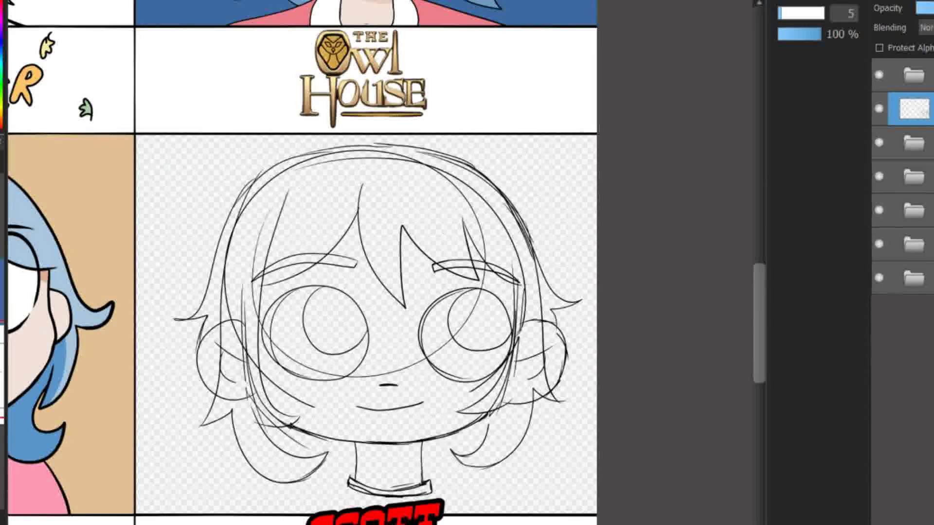
pyautogui.moveTo(374, 488); pyautogui.dragTo(438, 457)
pyautogui.moveTo(486, 461); pyautogui.dragTo(432, 457)
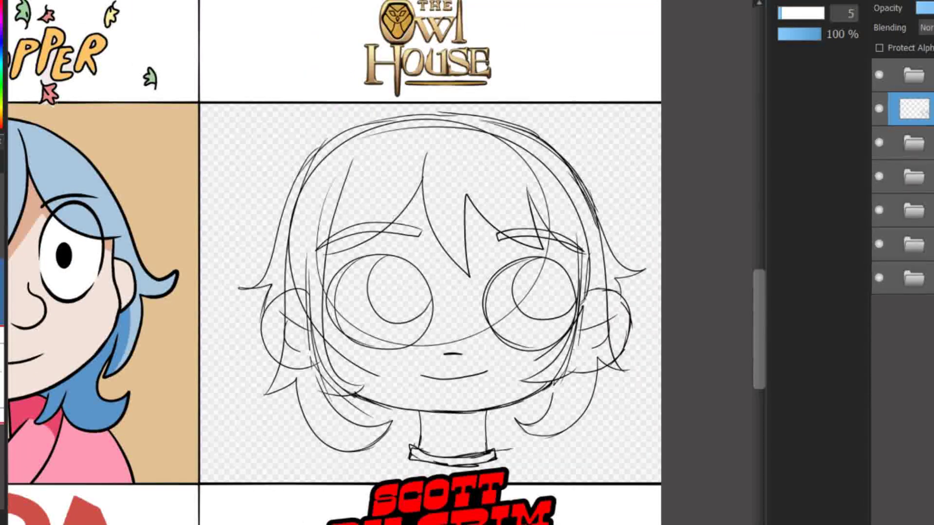
# - Sketch sloping shoulders from the collar to the cell's lower edge, redrawing them wider
pyautogui.moveTo(495, 450); pyautogui.dragTo(584, 474)
pyautogui.hotkey('ctrl', 'z')
pyautogui.moveTo(495, 451); pyautogui.dragTo(571, 483)
pyautogui.moveTo(416, 451); pyautogui.dragTo(315, 483)
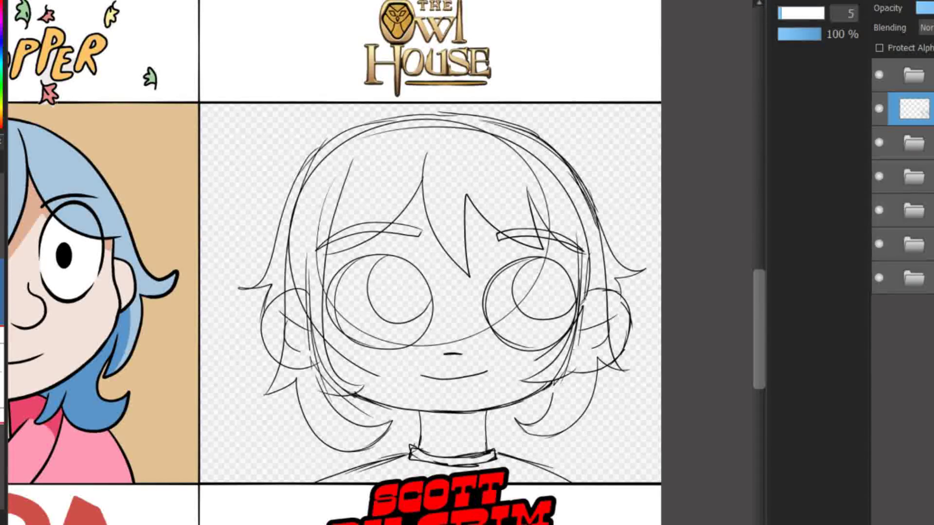
pyautogui.hotkey('ctrl', 'z')
pyautogui.hotkey('ctrl', 'z')
pyautogui.moveTo(496, 452); pyautogui.dragTo(601, 482)
pyautogui.moveTo(413, 452); pyautogui.dragTo(299, 482)
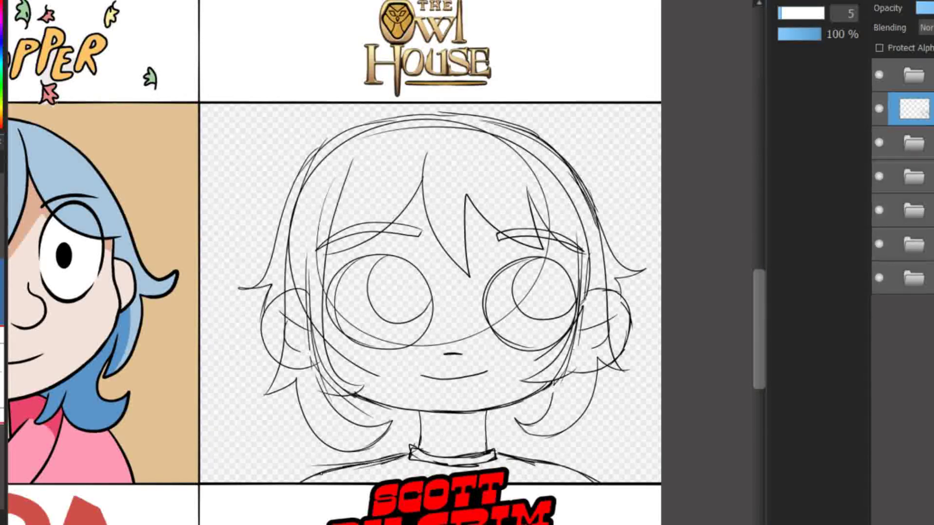
# - Add sleeve seams and small hair tips beside the neck, and erase the sketch lines overlapping the ears and side hair
pyautogui.scroll(2, 553, 357)
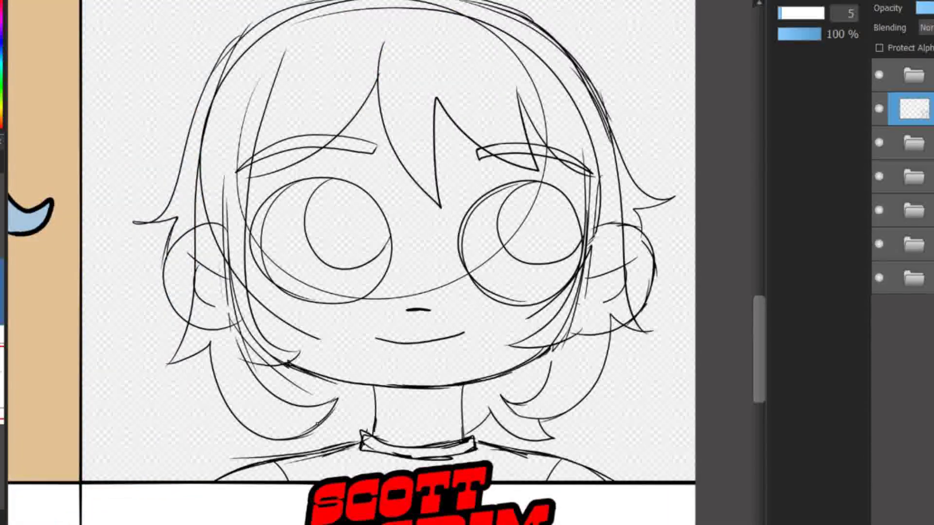
pyautogui.moveTo(566, 437); pyautogui.dragTo(508, 455)
pyautogui.scroll(-1, 508, 455)
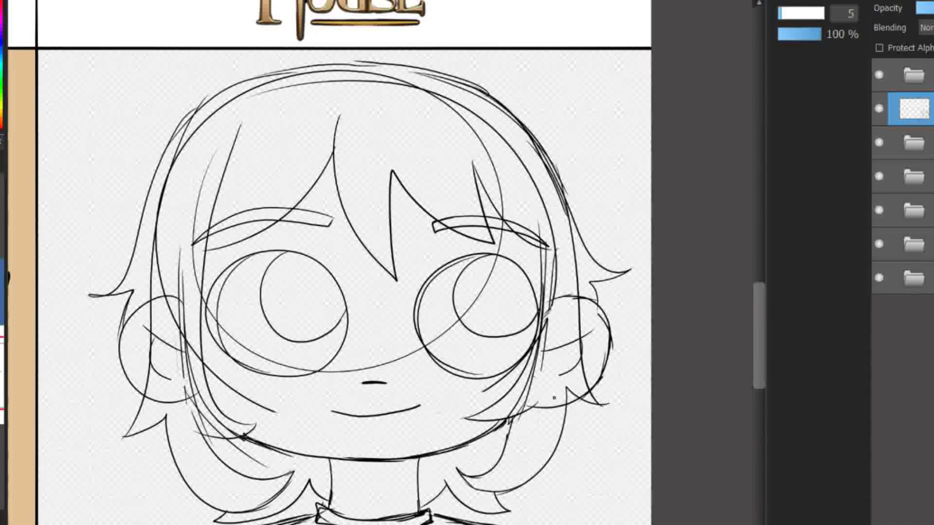
pyautogui.scroll(1, 224, 364)
pyautogui.moveTo(627, 374)
pyautogui.mouseDown()
pyautogui.moveTo(600, 379)
pyautogui.moveTo(598, 437)
pyautogui.moveTo(596, 307)
pyautogui.mouseUp()
pyautogui.moveTo(260, 455); pyautogui.dragTo(273, 474)
pyautogui.press('b')
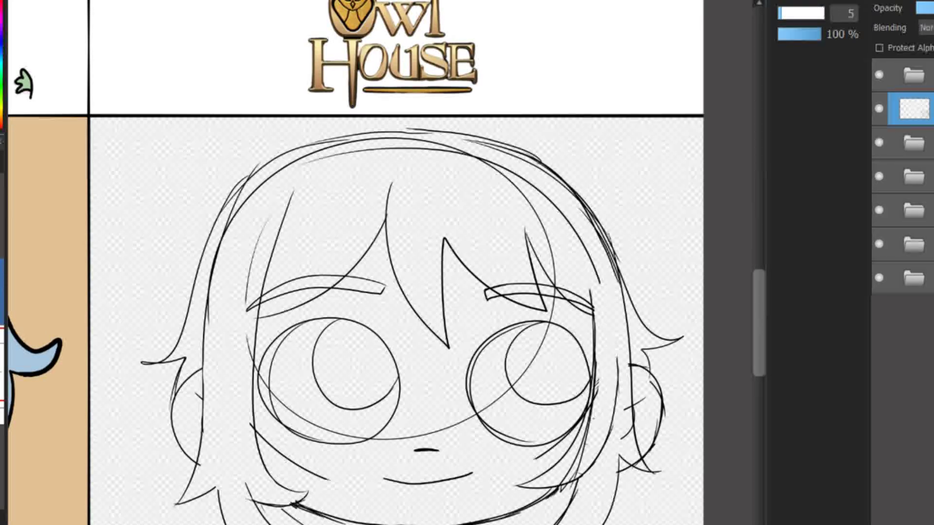
# - Sketch a flicked hair lock at the lower left and a long strand running up beside the face
pyautogui.scroll(-1, 292, 423)
pyautogui.scroll(-2, 292, 421)
pyautogui.moveTo(227, 408); pyautogui.dragTo(281, 485)
pyautogui.moveTo(241, 433); pyautogui.dragTo(253, 210)
pyautogui.hscroll(3, 274, 404)
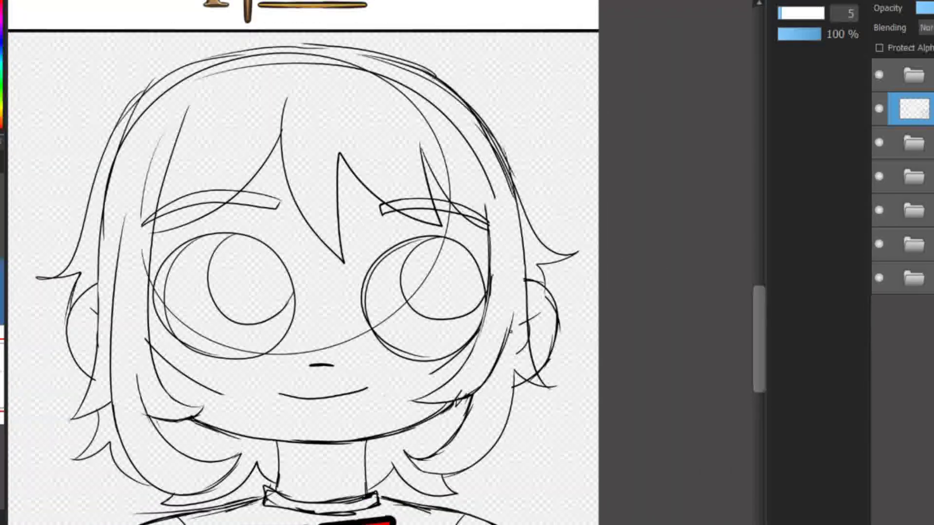
# - Sketch two short lashes at the outer corner of each eye
pyautogui.hscroll(-2, 497, 324)
pyautogui.scroll(2, 497, 324)
pyautogui.hscroll(-3, 374, 291)
pyautogui.scroll(1, 375, 291)
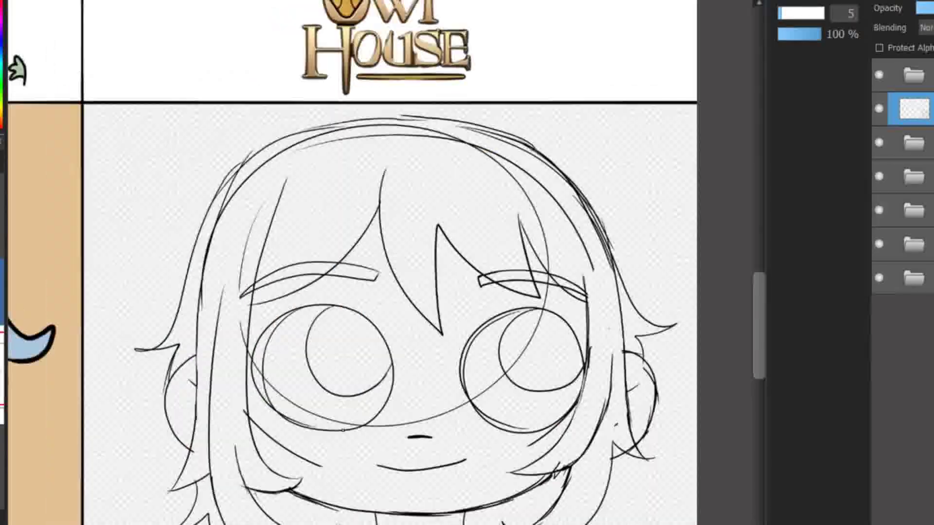
pyautogui.moveTo(297, 319); pyautogui.dragTo(319, 331)
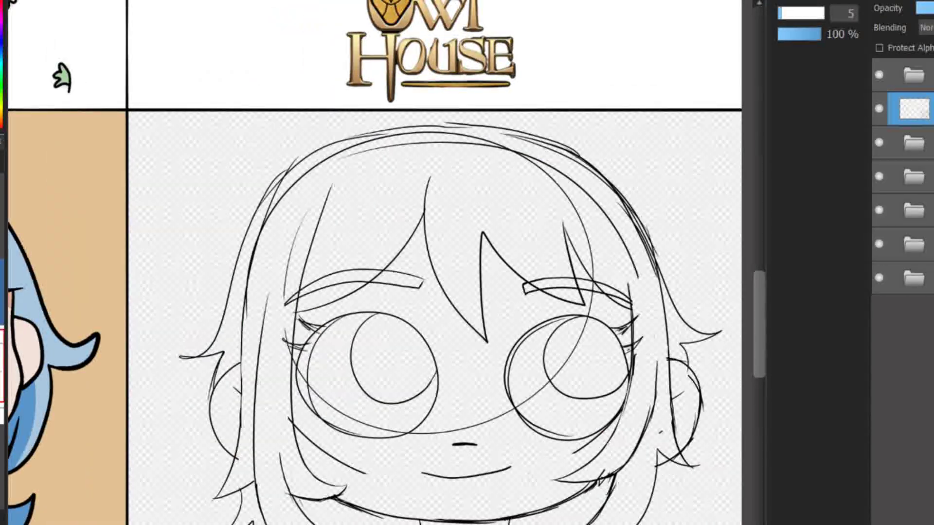
# - Fade the sketch, add a layer above it, and ink the pointed fringe with a size 10 pen
pyautogui.scroll(2, 379, 263)
pyautogui.hotkey('ctrl', 'shift', 'n')
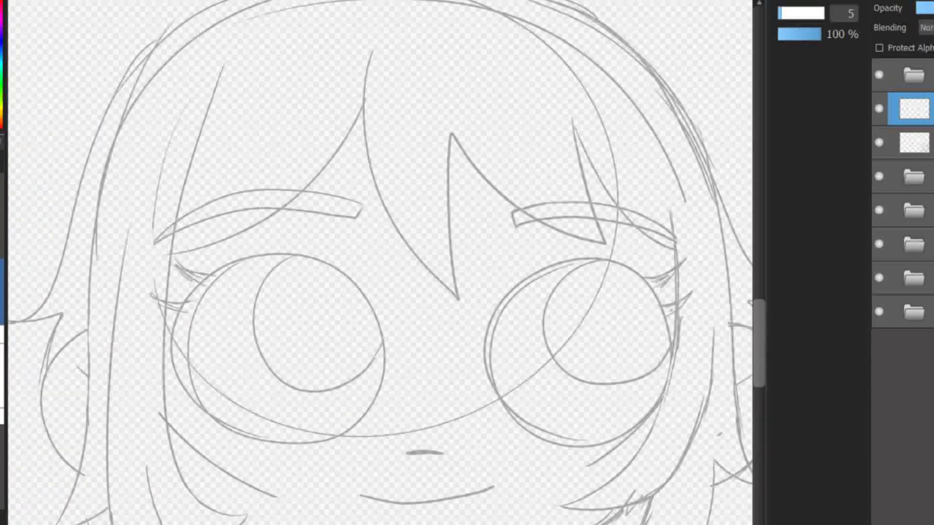
pyautogui.scroll(3, 380, 263)
pyautogui.hscroll(-1, 380, 263)
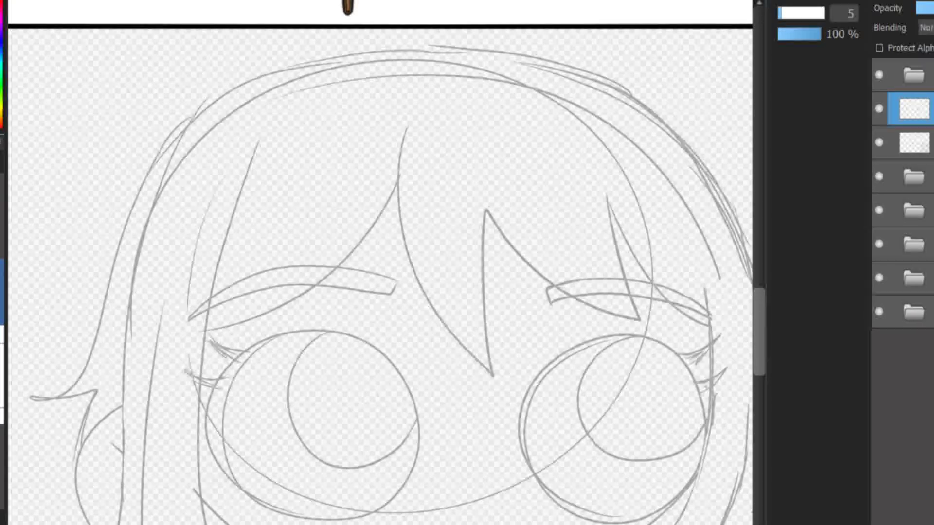
pyautogui.click(843, 74)
pyautogui.scroll(4, 529, 69)
pyautogui.moveTo(384, 3)
pyautogui.mouseDown()
pyautogui.moveTo(487, 151)
pyautogui.moveTo(511, 517)
pyautogui.moveTo(667, 301)
pyautogui.mouseUp()
pyautogui.scroll(-3, 684, 445)
pyautogui.moveTo(605, 261); pyautogui.dragTo(404, 422)
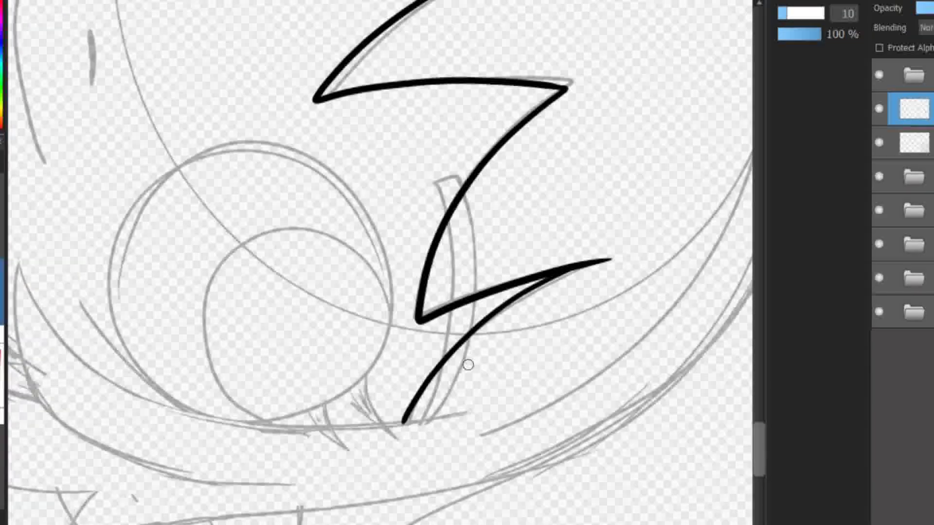
pyautogui.scroll(3, 462, 365)
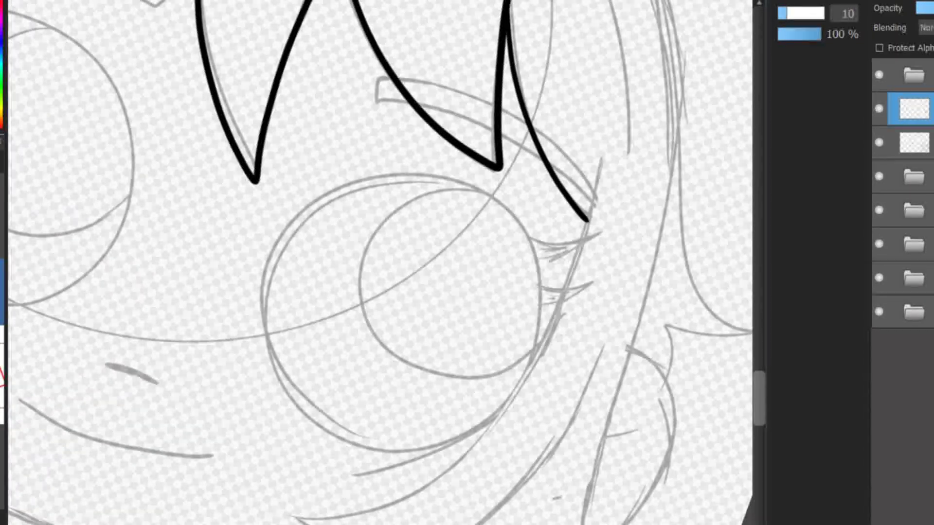
# - Ink the hair strands framing the face, ending the lock beside the cheek in a curved, pointed tip
pyautogui.scroll(-3, 623, 296)
pyautogui.moveTo(635, 116); pyautogui.dragTo(579, 444)
pyautogui.hotkey('ctrl', 'z')
pyautogui.moveTo(604, 355); pyautogui.dragTo(304, 523)
pyautogui.scroll(5, 623, 296)
pyautogui.scroll(-5, 623, 254)
pyautogui.moveTo(656, 37)
pyautogui.mouseDown()
pyautogui.moveTo(357, 365)
pyautogui.moveTo(306, 481)
pyautogui.moveTo(360, 199)
pyautogui.moveTo(288, 382)
pyautogui.mouseUp()
pyautogui.hotkey('ctrl', 'z')
pyautogui.moveTo(354, 167); pyautogui.dragTo(294, 311)
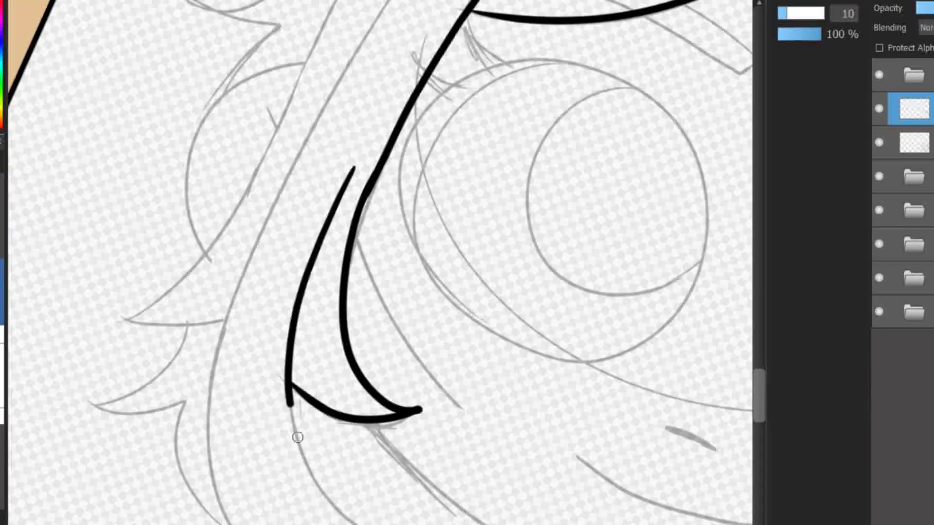
# - Ink the ear and outer hair contour on one side of the head, with its flicked tip and inner strands
pyautogui.scroll(-5, 290, 341)
pyautogui.moveTo(681, 34); pyautogui.dragTo(146, 335)
pyautogui.moveTo(520, 72); pyautogui.dragTo(229, 462)
pyautogui.scroll(5, 360, 220)
pyautogui.moveTo(360, 221); pyautogui.dragTo(204, 414)
pyautogui.scroll(-5, 205, 414)
pyautogui.scroll(5, 333, 450)
pyautogui.moveTo(415, 268)
pyautogui.mouseDown()
pyautogui.moveTo(311, 329)
pyautogui.moveTo(308, 460)
pyautogui.mouseUp()
pyautogui.scroll(-5, 307, 462)
pyautogui.scroll(5, 572, 343)
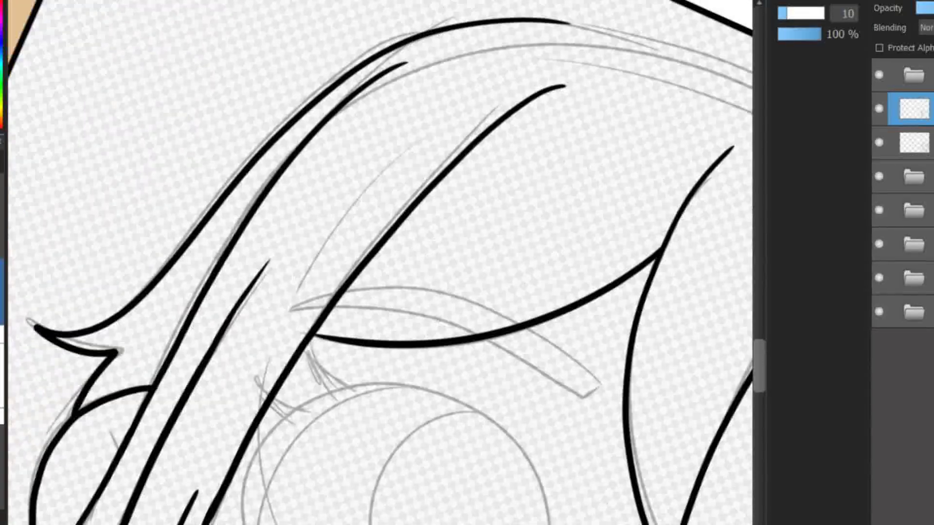
pyautogui.scroll(-5, 375, 131)
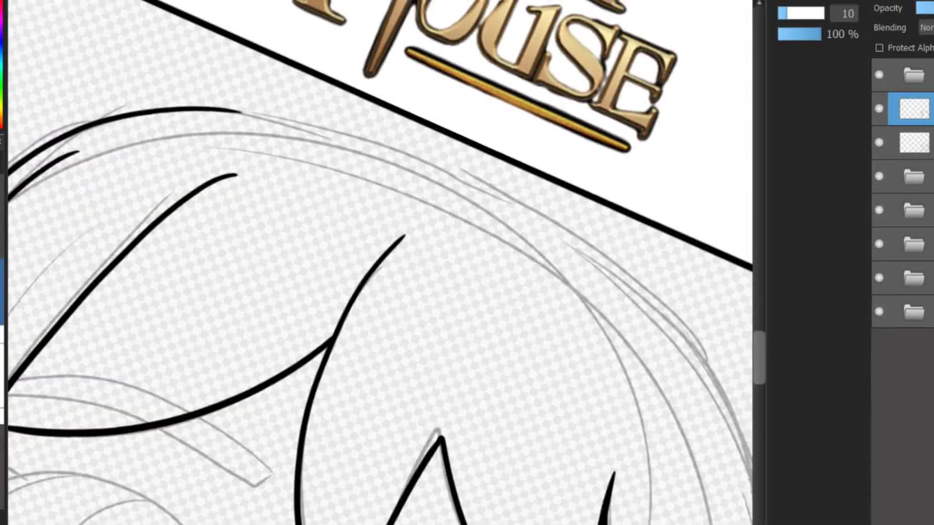
# - Ink the crown, ear, flicked ends and lower hair tips on the opposite side of the head
pyautogui.scroll(5, 462, 423)
pyautogui.scroll(5, 383, 313)
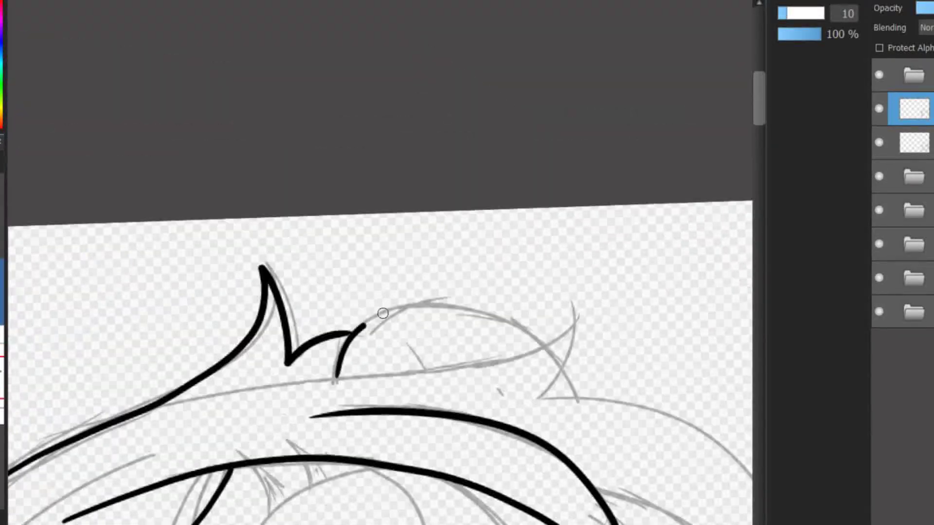
pyautogui.moveTo(383, 313); pyautogui.dragTo(581, 312)
pyautogui.scroll(5, 621, 302)
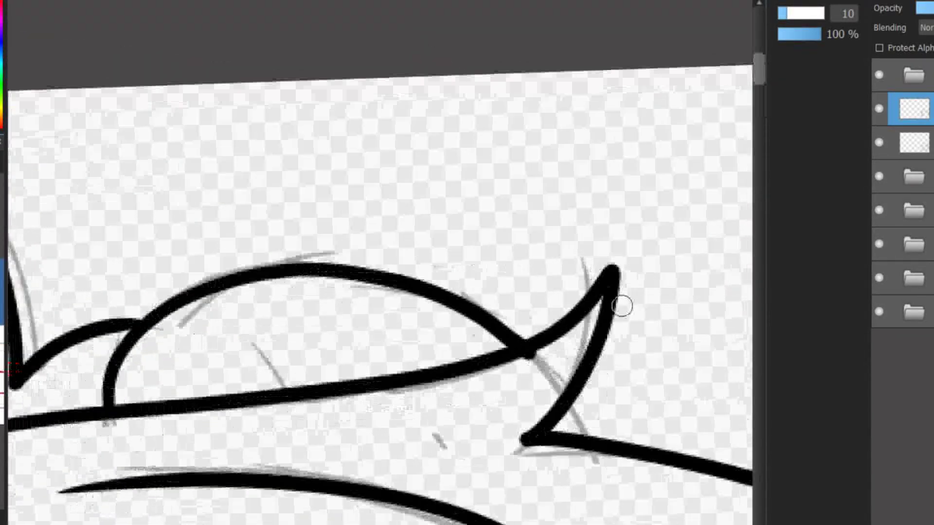
pyautogui.scroll(-5, 462, 347)
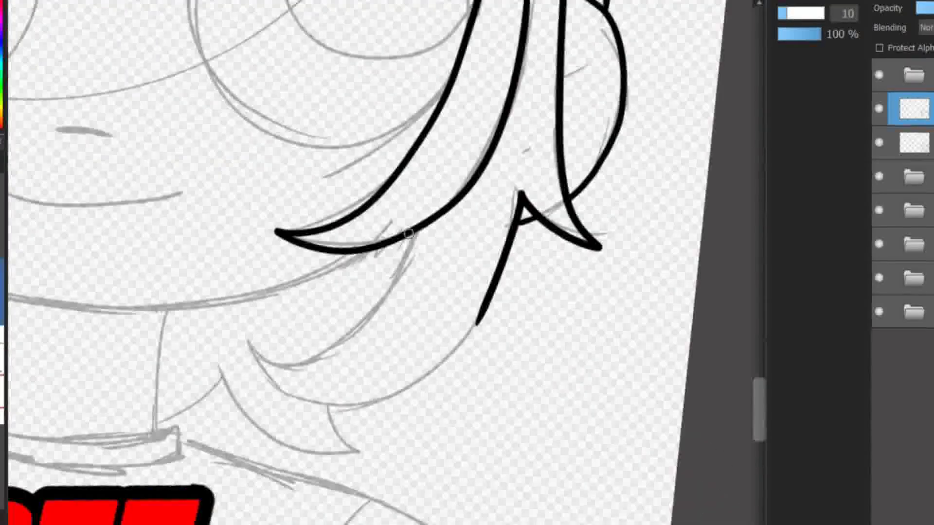
pyautogui.scroll(3, 303, 334)
pyautogui.hscroll(-5, 386, 299)
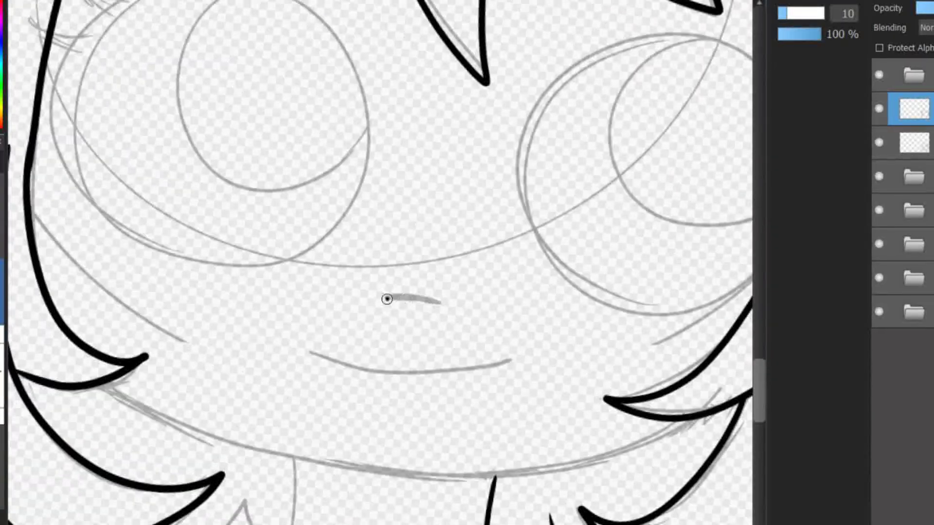
# - Ink the nose, the mouth and the parts of both eyebrows not covered by the fringe
pyautogui.scroll(8, 408, 315)
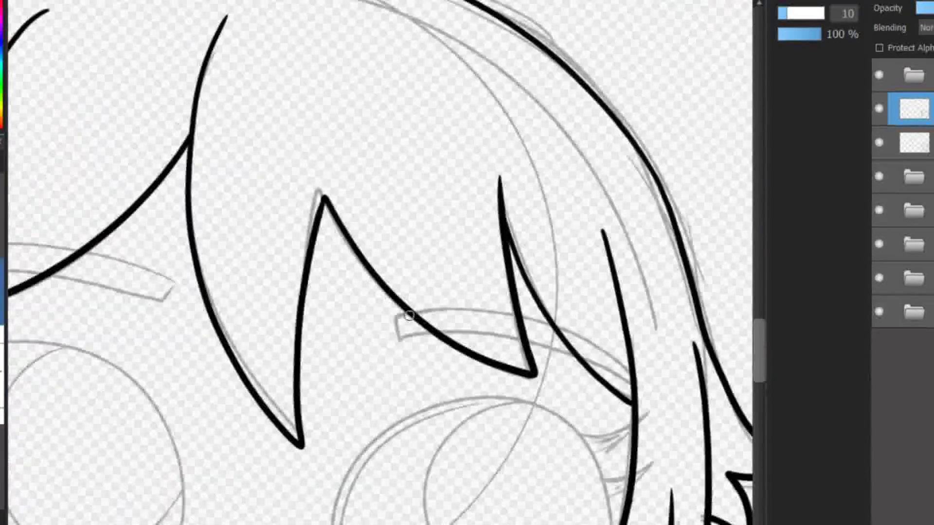
pyautogui.scroll(2, 547, 325)
pyautogui.hscroll(-5, 371, 422)
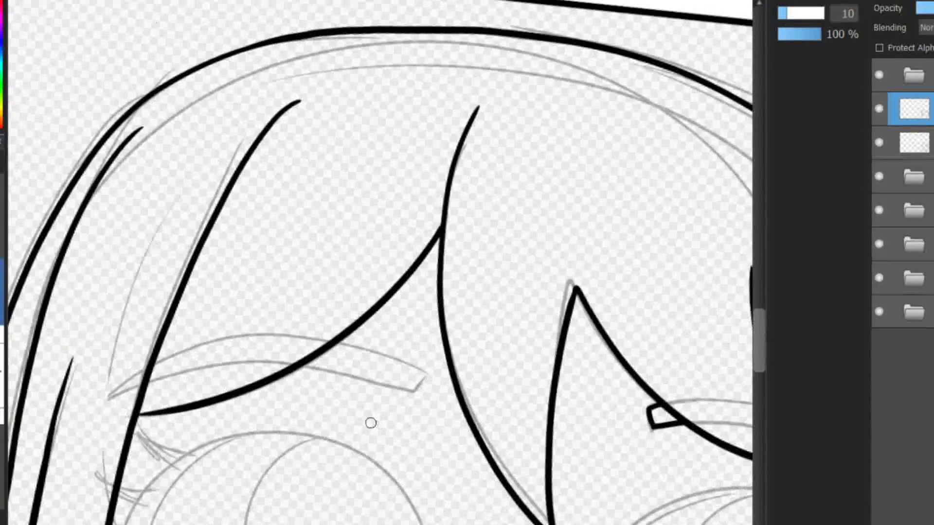
pyautogui.scroll(5, 401, 387)
pyautogui.hotkey('ctrl', 'z')
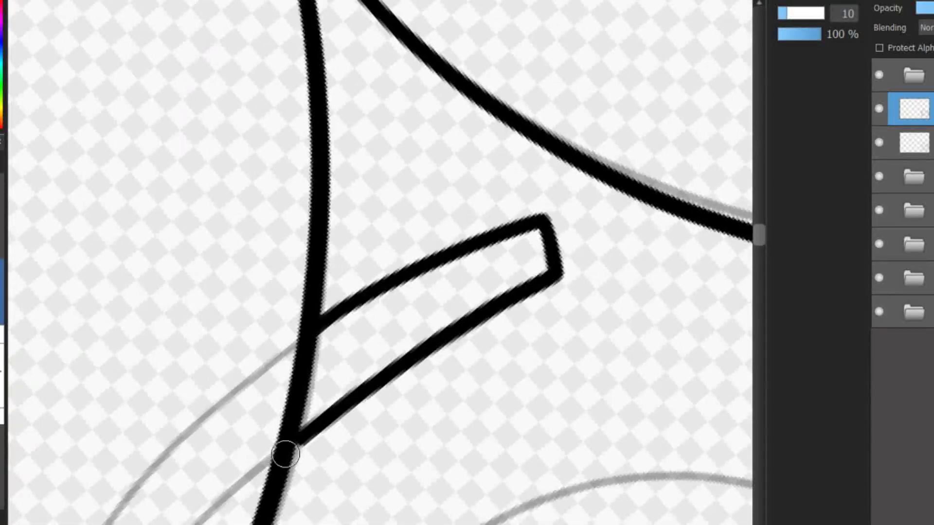
pyautogui.scroll(-5, 327, 419)
pyautogui.scroll(4, 553, 240)
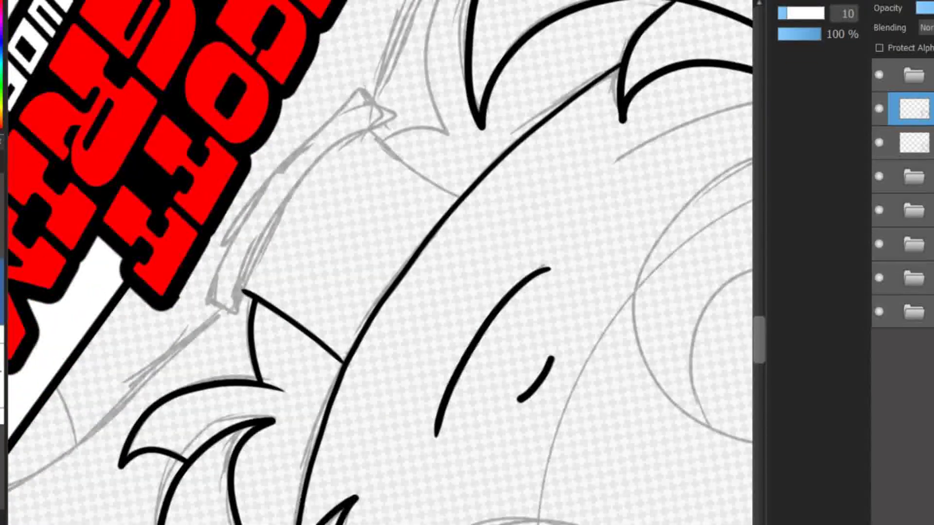
# - Ink the curved chin line between the two side hair locks
pyautogui.moveTo(371, 466); pyautogui.dragTo(429, 334)
pyautogui.hscroll(3, 429, 333)
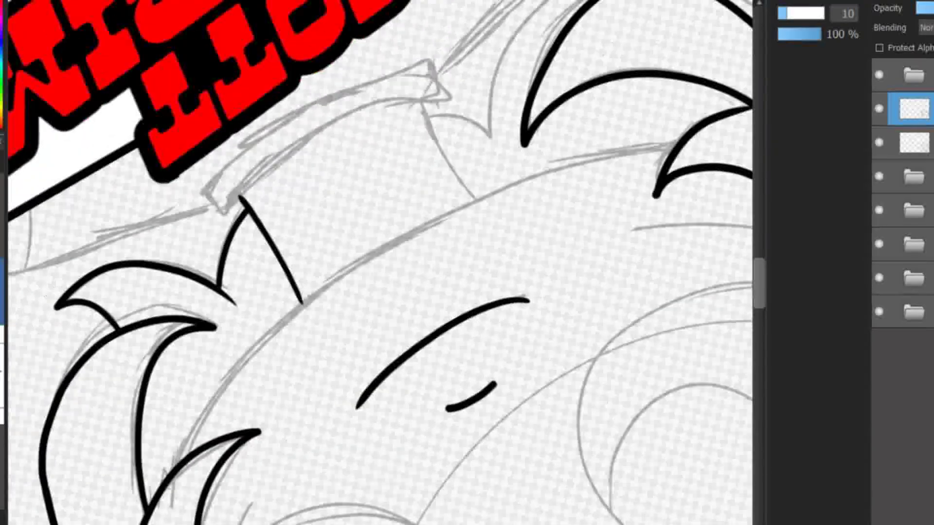
pyautogui.scroll(-3, 657, 173)
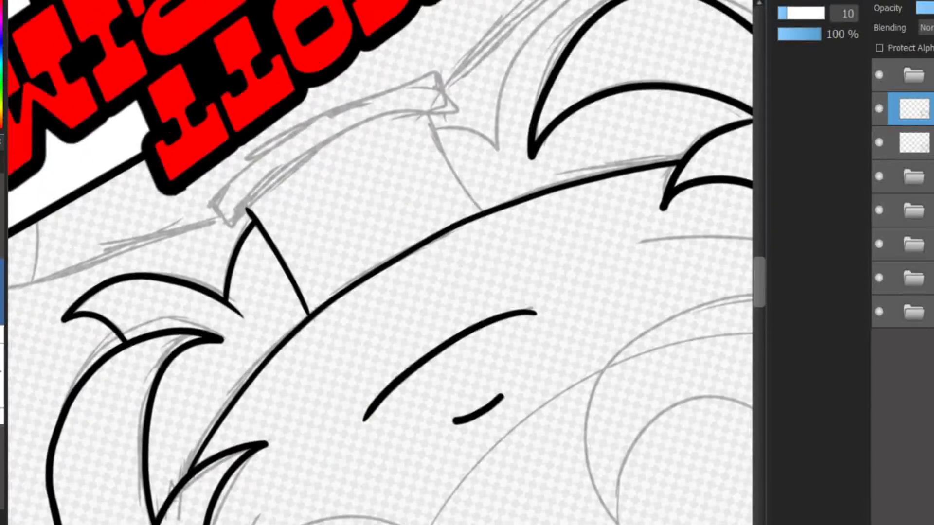
# - Ink the sides of the neck and the band of the shirt collar
pyautogui.scroll(7, 524, 223)
pyautogui.moveTo(523, 224); pyautogui.dragTo(711, 434)
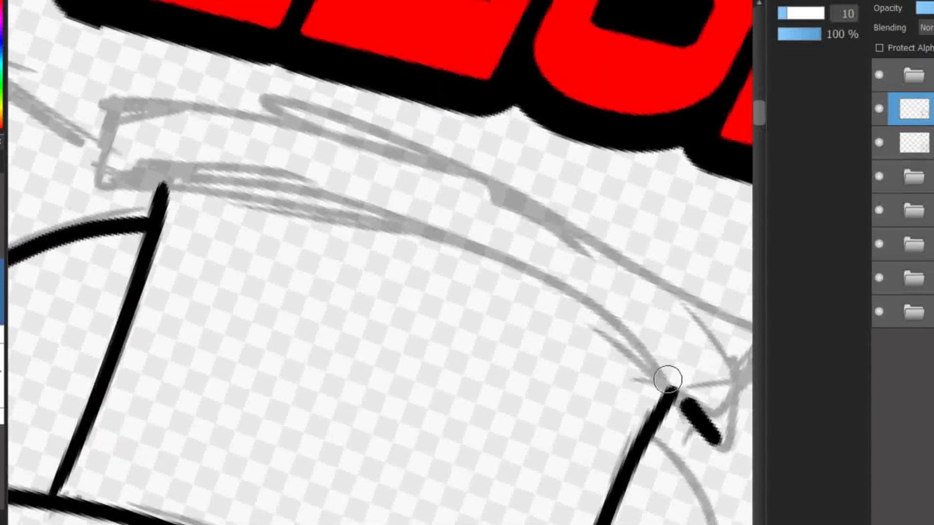
pyautogui.moveTo(741, 372)
pyautogui.mouseDown()
pyautogui.moveTo(489, 381)
pyautogui.moveTo(515, 433)
pyautogui.mouseUp()
pyautogui.scroll(-5, 515, 433)
pyautogui.scroll(5, 361, 349)
# - Ink the remaining hair tips beside the neck, the shoulder lines and the sleeve seams
pyautogui.moveTo(398, 300); pyautogui.dragTo(437, 389)
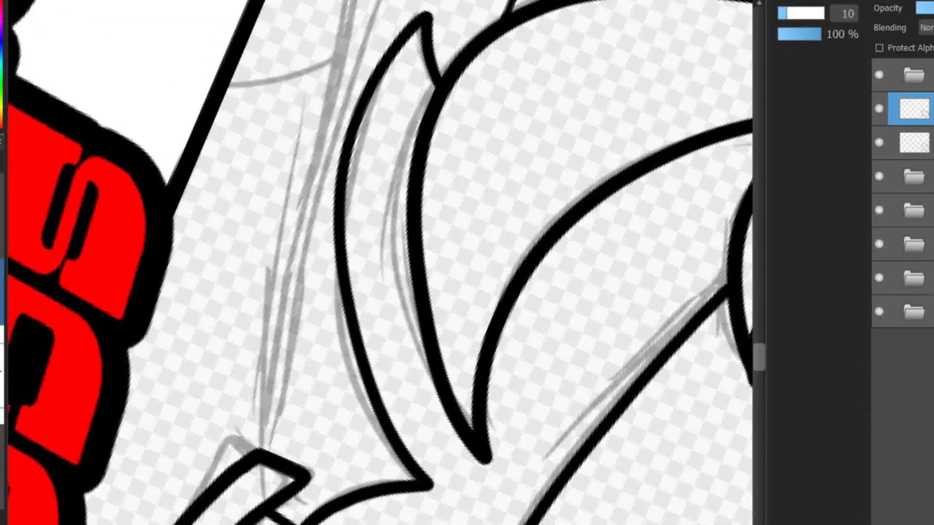
pyautogui.scroll(-5, 438, 389)
pyautogui.scroll(5, 691, 167)
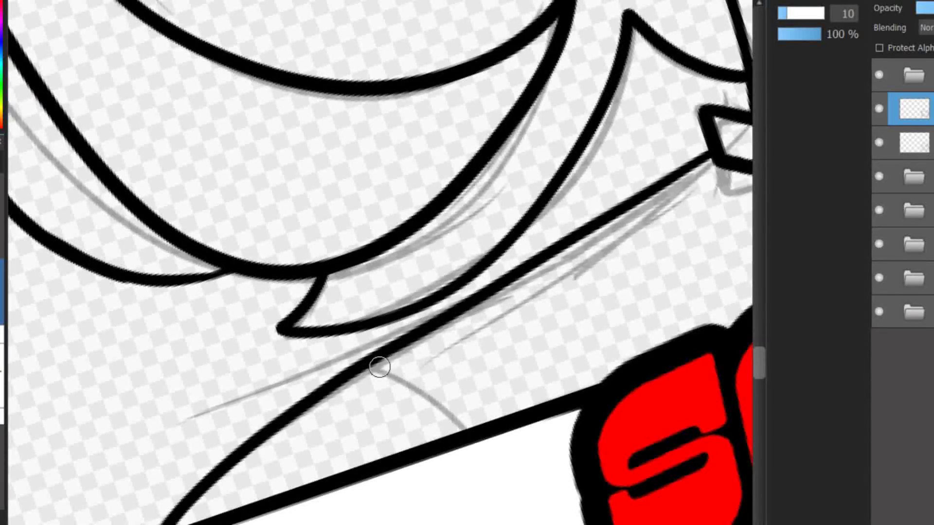
pyautogui.moveTo(416, 361); pyautogui.dragTo(389, 316)
# - Ink one round eye outline with a size 8 pen and add a solid black pupil on a new layer
pyautogui.scroll(2, 389, 316)
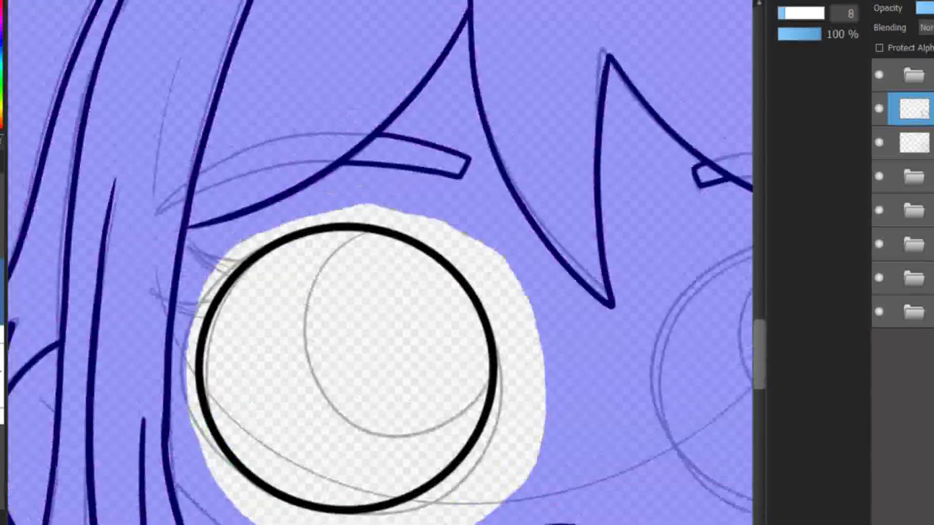
pyautogui.moveTo(467, 263); pyautogui.dragTo(426, 229)
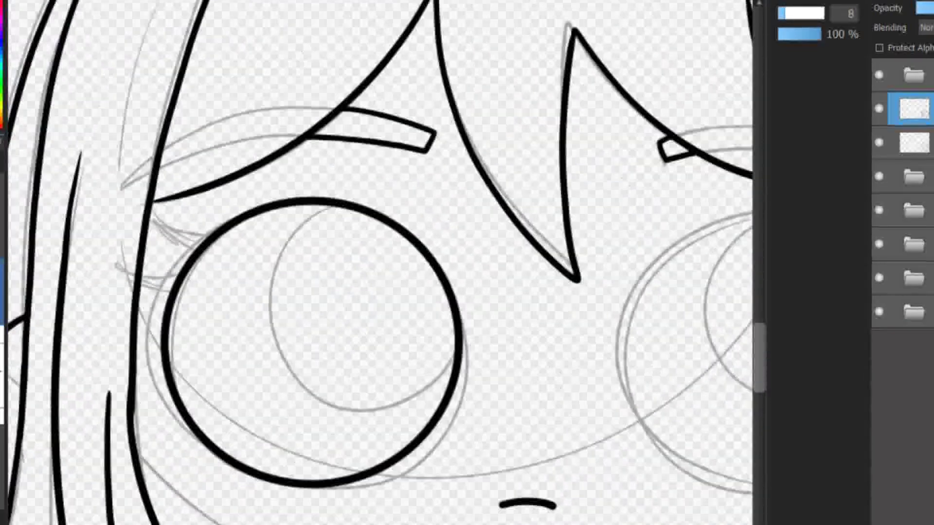
pyautogui.click(371, 298)
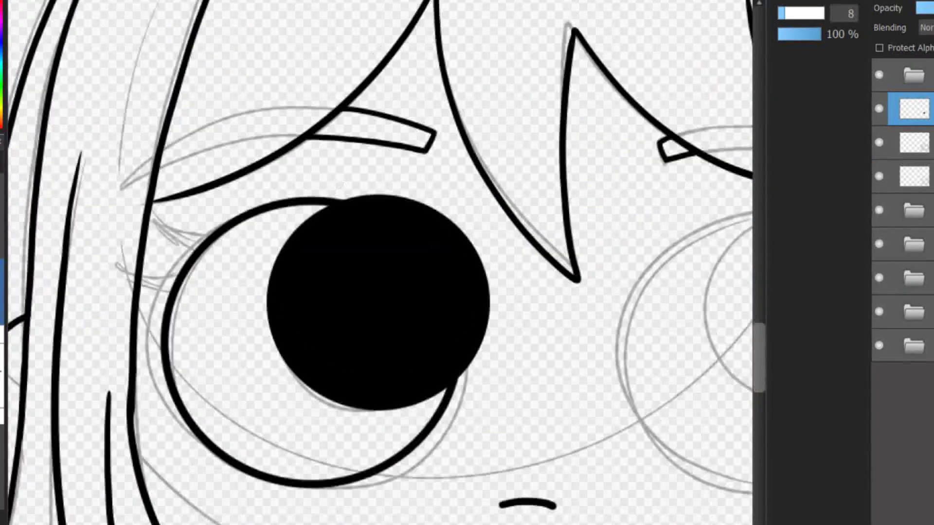
# - Erase the parts of the black pupil outside the eye outline with a size 20 eraser
pyautogui.scroll(3, 337, 406)
pyautogui.scroll(-2, 337, 406)
pyautogui.scroll(-2, 382, 285)
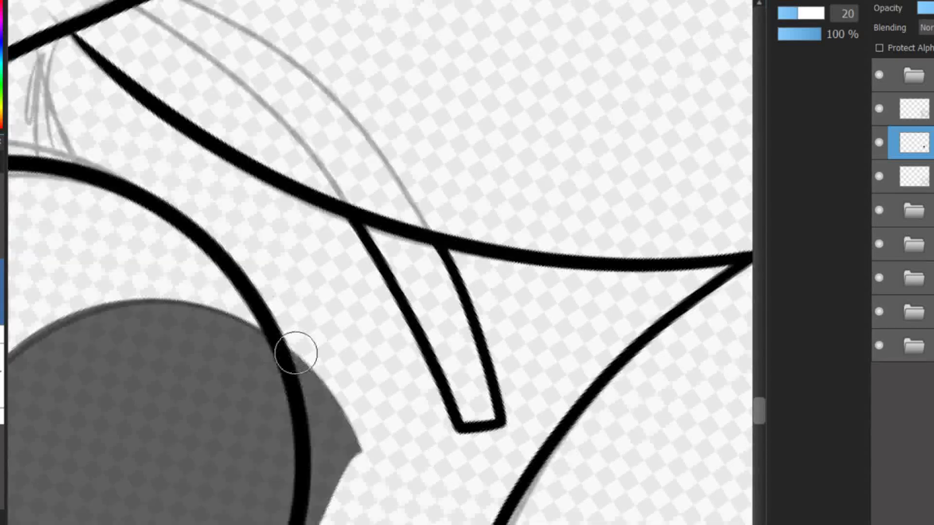
pyautogui.hotkey('ctrl', '0')
pyautogui.scroll(3, 342, 314)
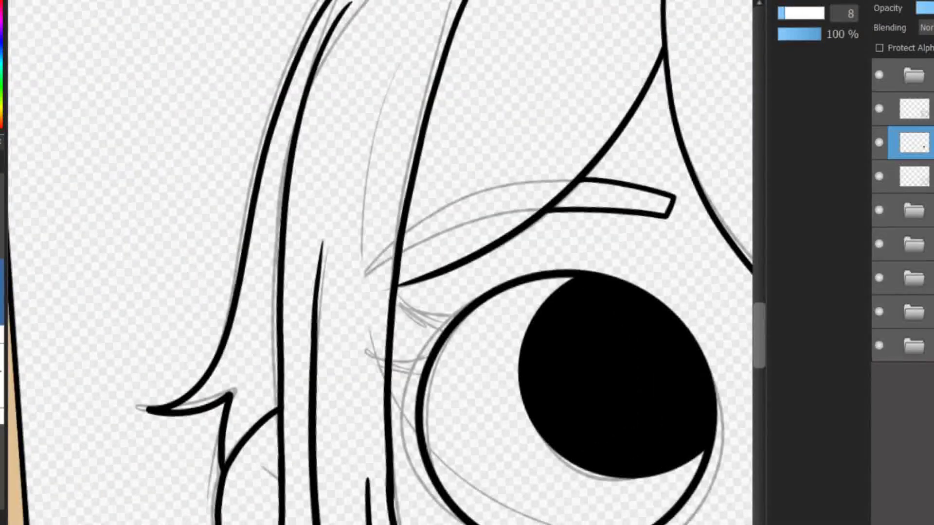
# - Ink two tapered lashes at the eye's outer corner with the size 8 pen
pyautogui.scroll(-1, 409, 243)
pyautogui.scroll(3, 408, 243)
pyautogui.moveTo(455, 53); pyautogui.dragTo(326, 120)
pyautogui.moveTo(440, 78); pyautogui.dragTo(384, 122)
pyautogui.moveTo(418, 141); pyautogui.dragTo(340, 194)
pyautogui.moveTo(418, 158); pyautogui.dragTo(377, 195)
pyautogui.scroll(-2, 408, 184)
# - Place a copy of the finished eye over the sketch of the opposite eye
pyautogui.hotkey('ctrl', '0')
pyautogui.click(913, 108)
pyautogui.hotkey('ctrl', 't')
pyautogui.moveTo(290, 357); pyautogui.dragTo(603, 347)
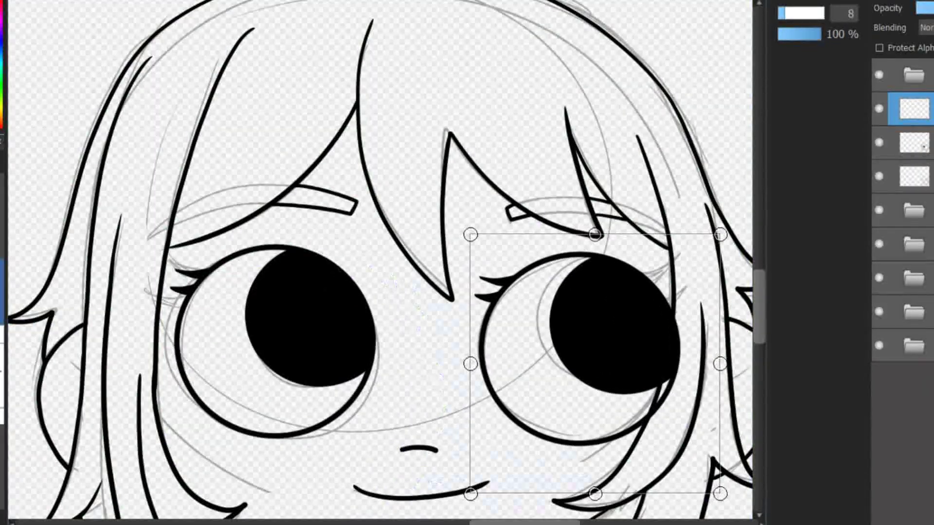
pyautogui.press('Return')
# - Select the copied eye's lashes, mirror them and move them to that eye's outer corner
pyautogui.scroll(3, 243, 292)
pyautogui.scroll(-2, 340, 292)
pyautogui.moveTo(328, 217); pyautogui.dragTo(321, 428)
pyautogui.hotkey('ctrl', 't')
pyautogui.moveTo(358, 344); pyautogui.dragTo(536, 334)
pyautogui.scroll(-2, 536, 334)
pyautogui.press('Return')
# - Erase the parts of the copied eye and lashes that overlap the side hair with a size 20 eraser
pyautogui.scroll(3, 429, 296)
pyautogui.scroll(-2, 429, 296)
pyautogui.scroll(2, 417, 305)
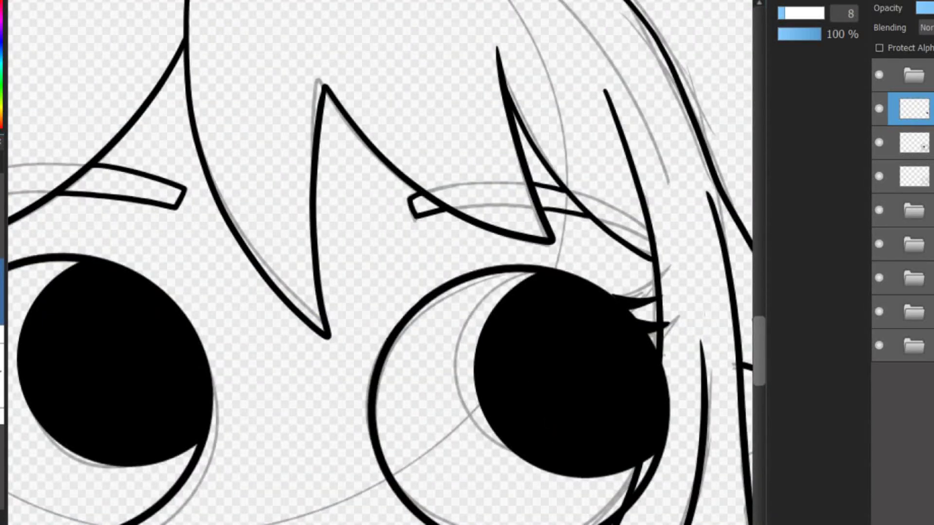
pyautogui.moveTo(672, 401); pyautogui.dragTo(533, 402)
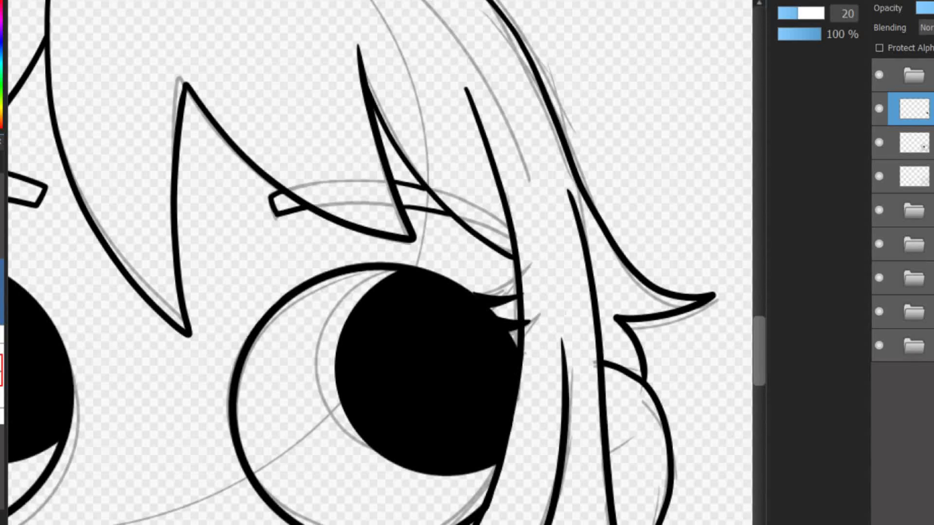
pyautogui.moveTo(533, 330); pyautogui.dragTo(552, 306)
pyautogui.scroll(-2, 536, 255)
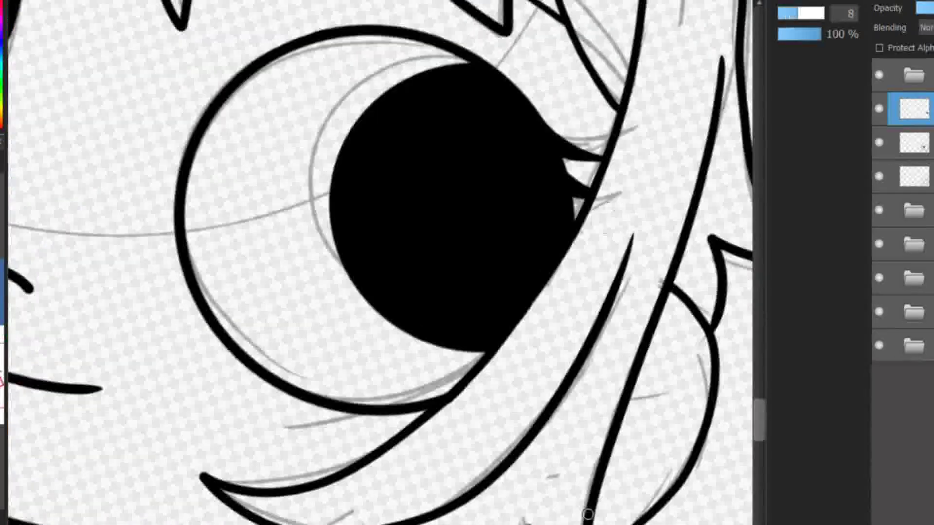
# - Hide the sketch layer and mirror the canvas view to check the line art
pyautogui.scroll(-3, 442, 415)
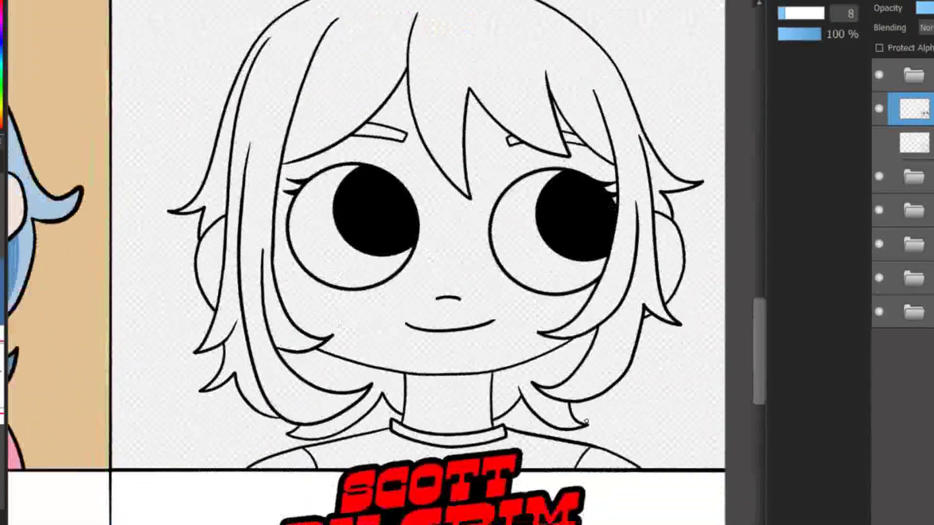
pyautogui.press('h')
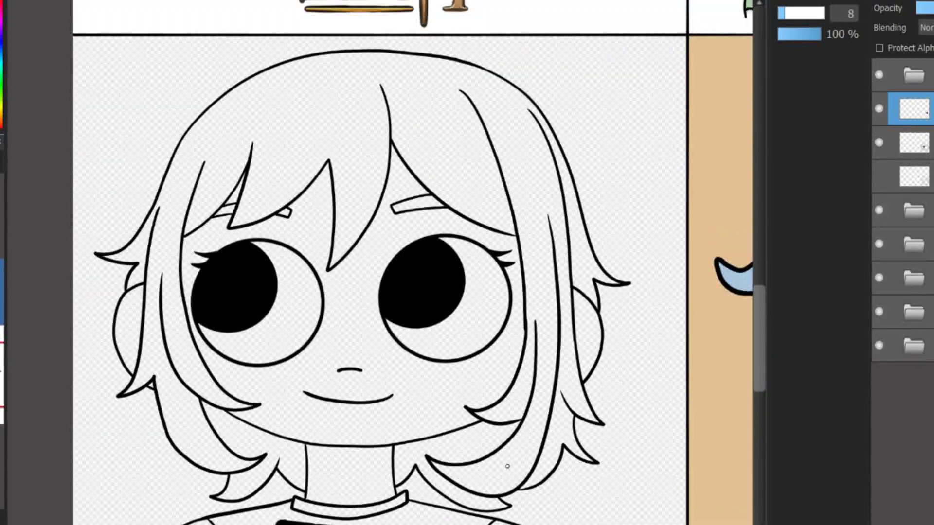
pyautogui.moveTo(434, 233)
pyautogui.mouseDown()
pyautogui.moveTo(473, 268)
pyautogui.moveTo(555, 272)
pyautogui.mouseUp()
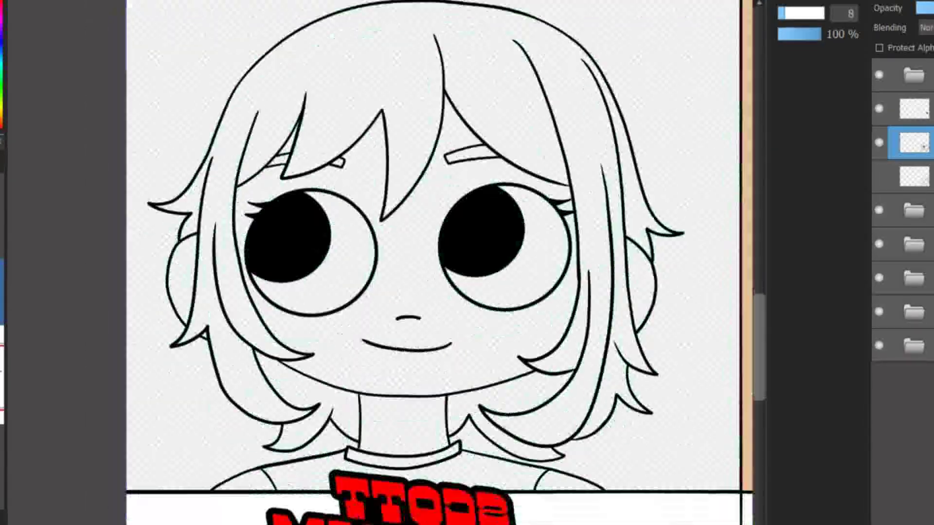
# - Fill the hair and eyebrows light blue, the skin pale beige, the eye whites and collar white, and the shirt pink
pyautogui.scroll(-5, 372, 263)
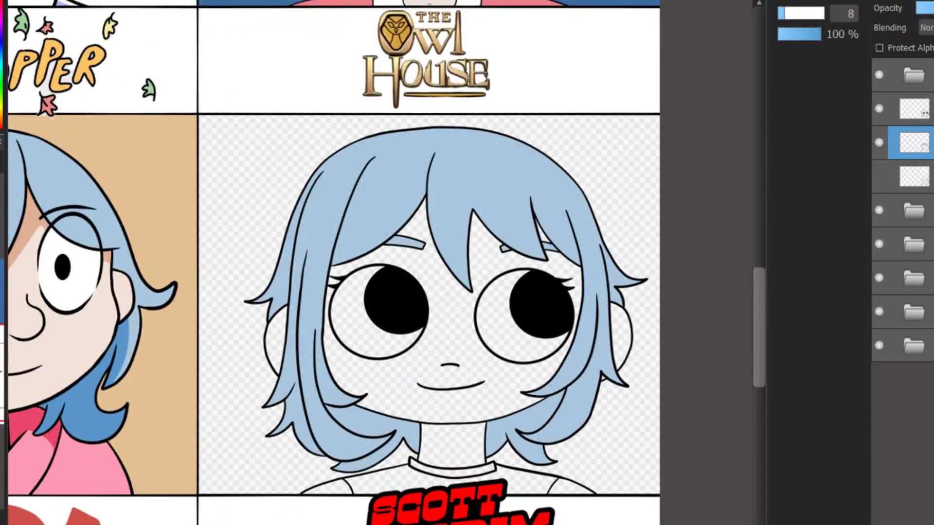
pyautogui.scroll(5, 402, 232)
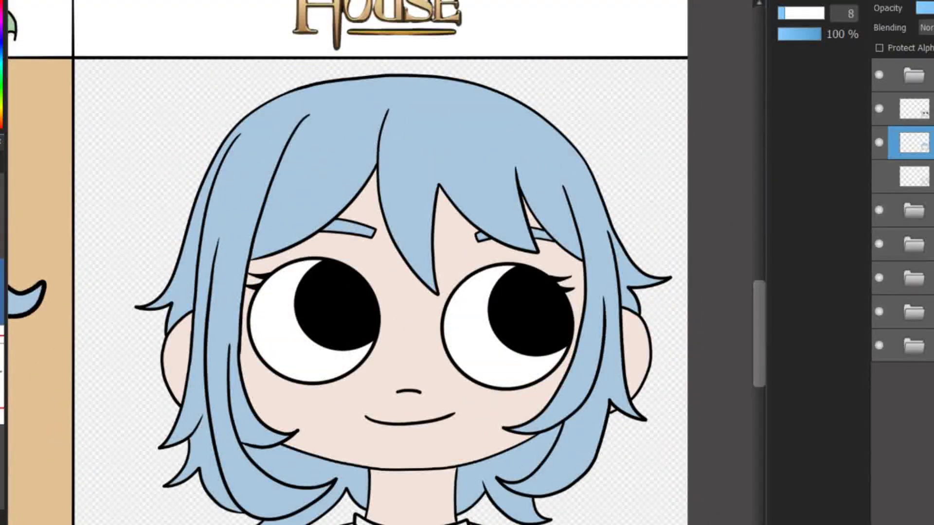
pyautogui.scroll(-2, 369, 263)
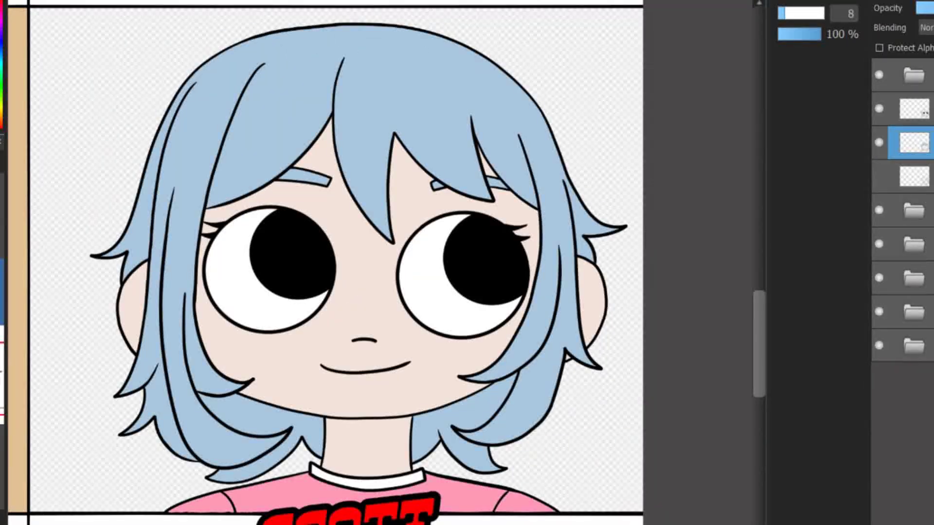
# - Add a clipped Multiply layer above the colours, select the neck and shade its upper part with an orange-brown shadow under the chin
pyautogui.scroll(-4, 369, 263)
pyautogui.scroll(4, 370, 263)
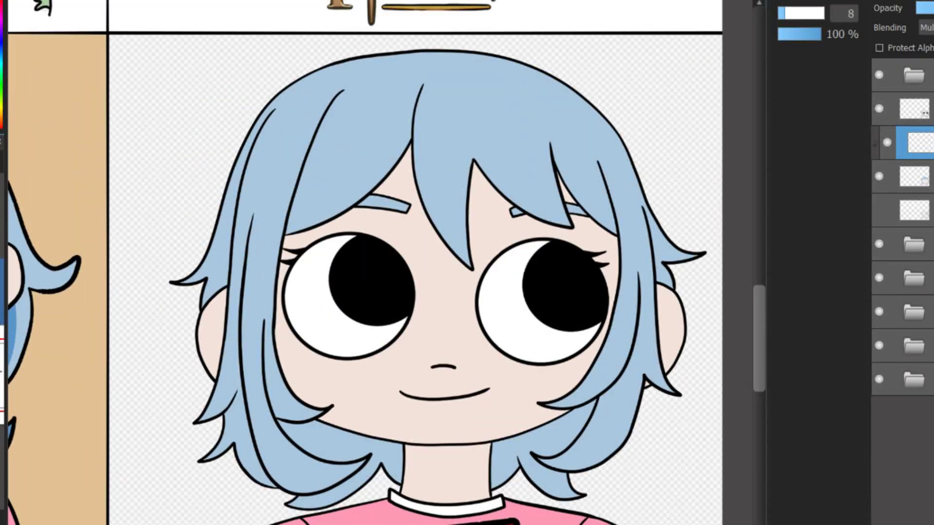
pyautogui.click(406, 457)
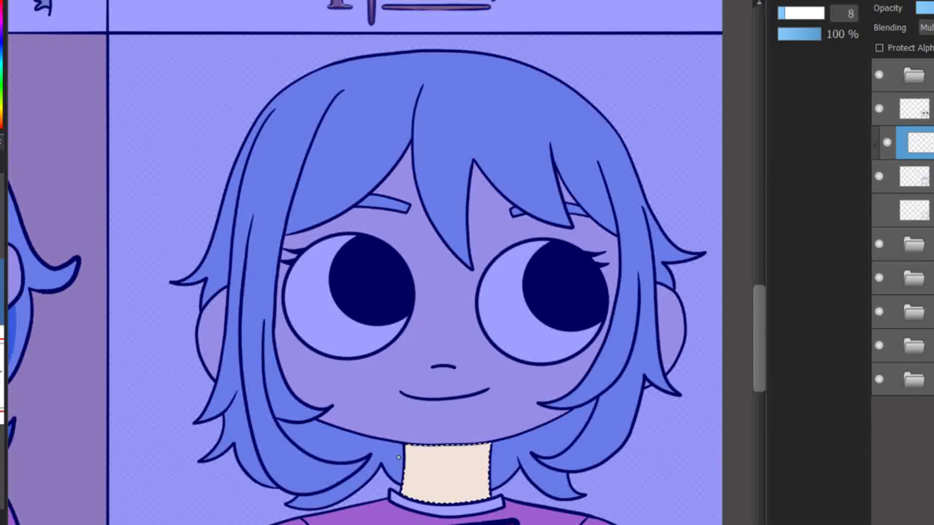
pyautogui.press('Delete')
pyautogui.press('Delete')
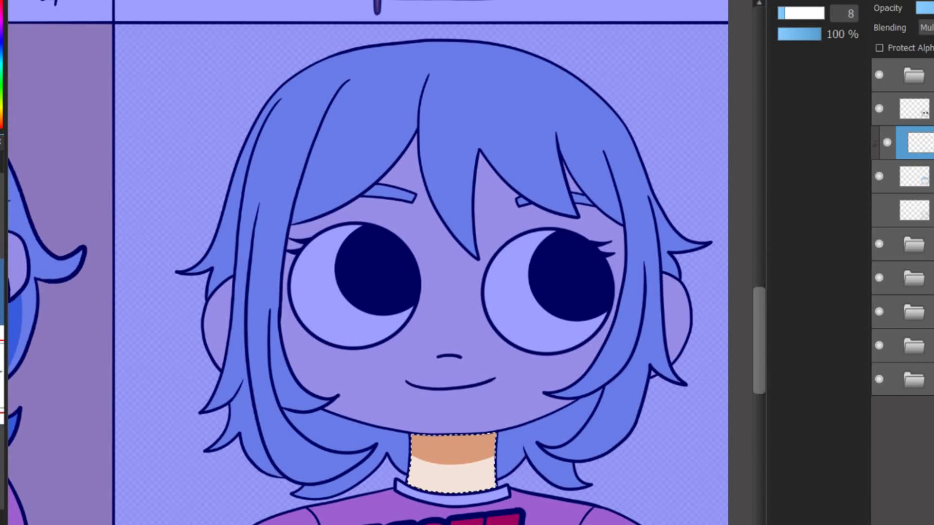
pyautogui.scroll(6, 448, 434)
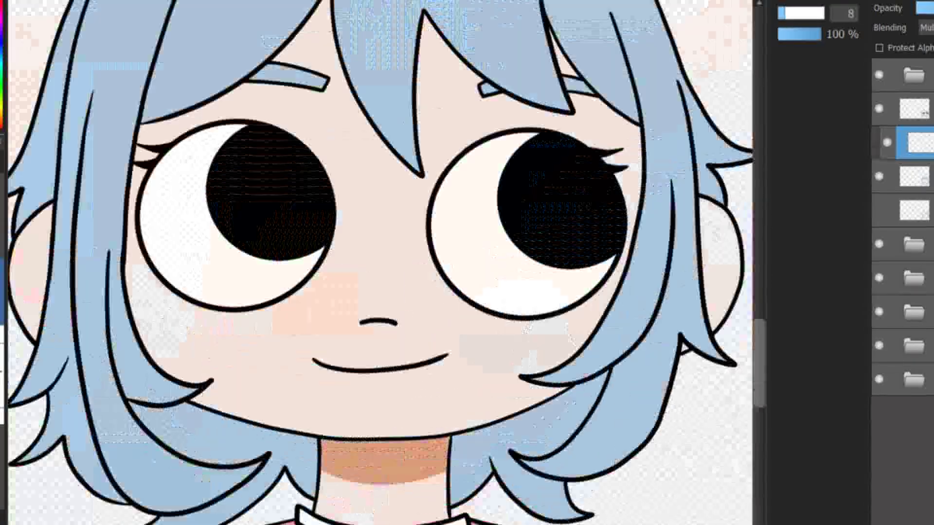
# - Move the sketch layer above the line art as a guide and draw a short inner fold line in each ear
pyautogui.press('h')
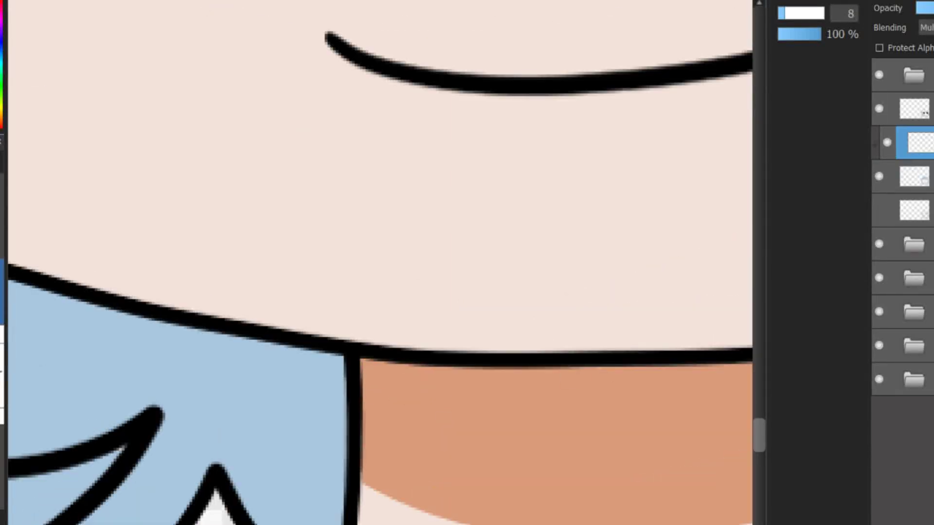
pyautogui.scroll(-5, 356, 475)
pyautogui.scroll(5, 356, 292)
pyautogui.hscroll(8, 357, 292)
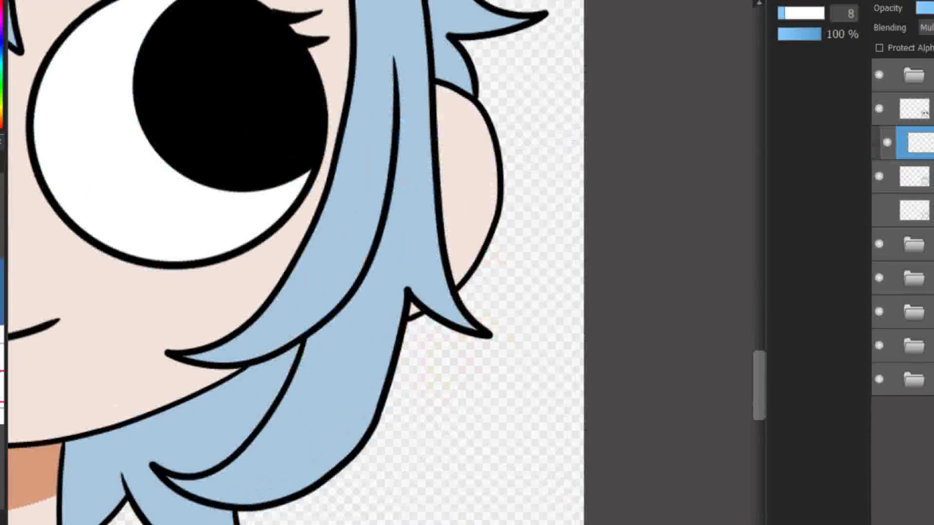
pyautogui.click(914, 210)
pyautogui.moveTo(914, 210); pyautogui.dragTo(915, 142)
pyautogui.press('h')
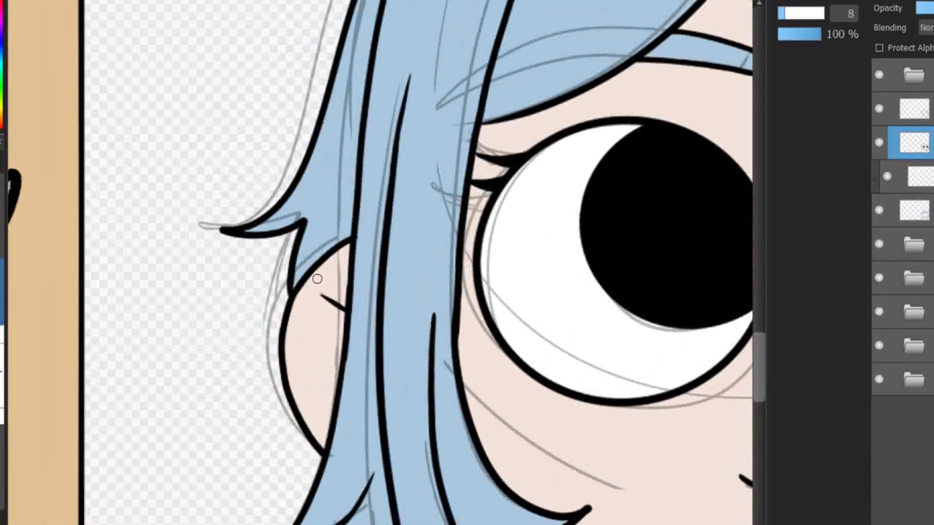
# - Hide the sketch layer and, on the clipped Multiply layer, shade both jaw corners beneath the tips of the side hair in orange-brown
pyautogui.click(879, 109)
pyautogui.click(914, 177)
pyautogui.scroll(-5, 380, 263)
pyautogui.hscroll(5, 379, 262)
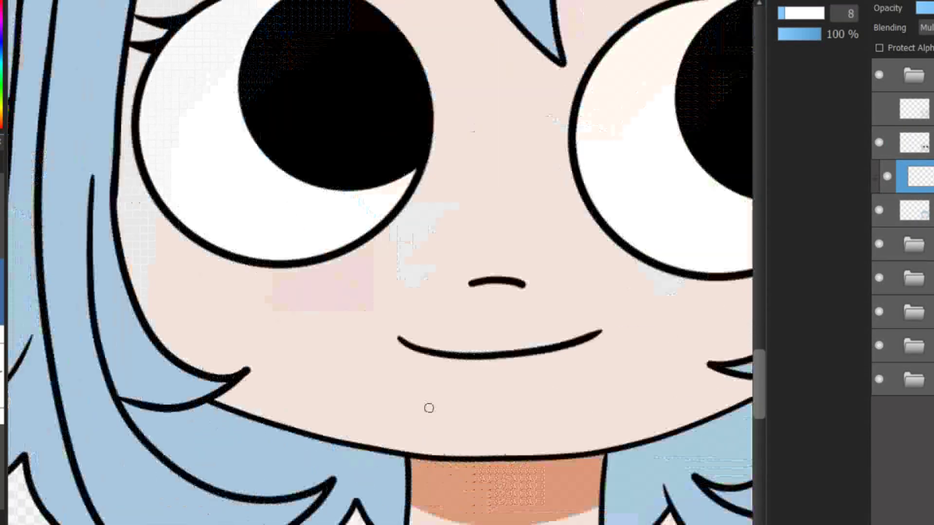
pyautogui.press('h')
pyautogui.moveTo(464, 493); pyautogui.dragTo(491, 475)
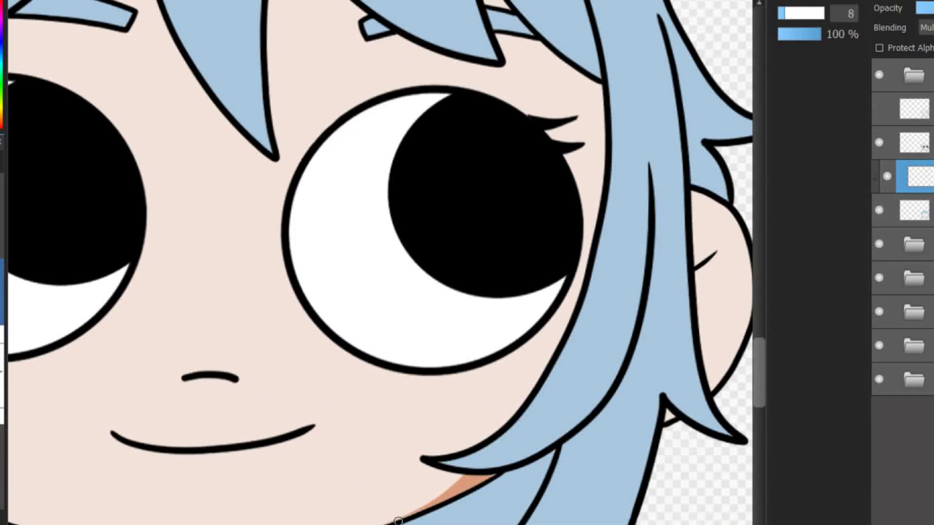
pyautogui.press('h')
pyautogui.moveTo(462, 504); pyautogui.dragTo(367, 485)
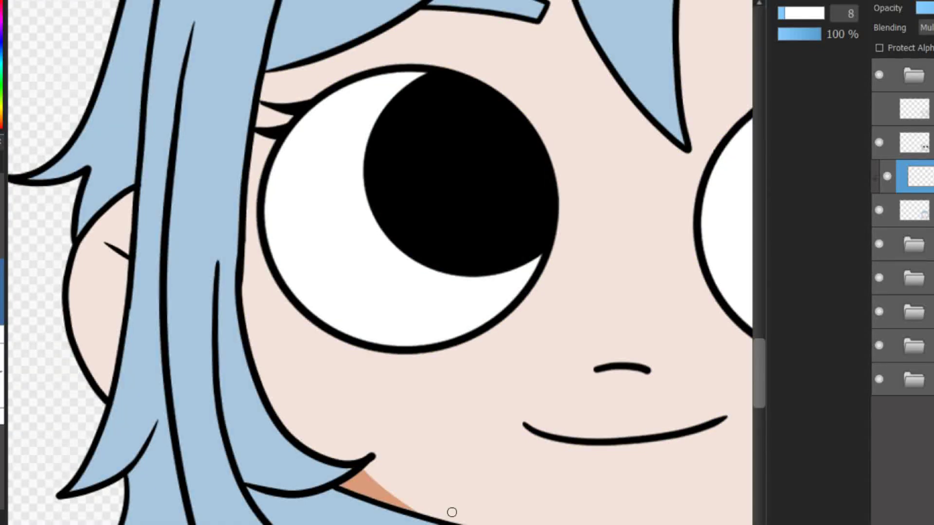
# - Shade the skin along the inner edge of the left side hair, from the cheek up past the eyelashes
pyautogui.hscroll(6, 452, 512)
pyautogui.scroll(-4, 362, 430)
pyautogui.scroll(2, 361, 431)
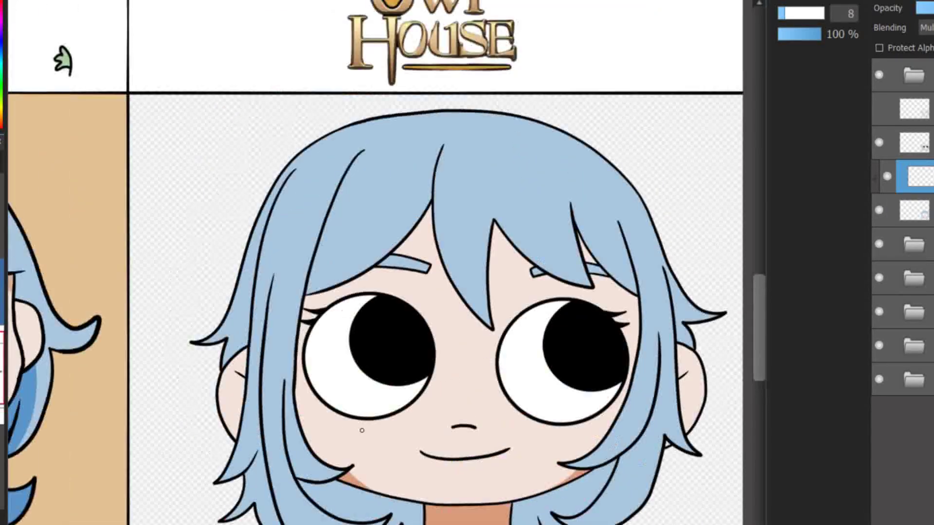
pyautogui.scroll(4, 255, 337)
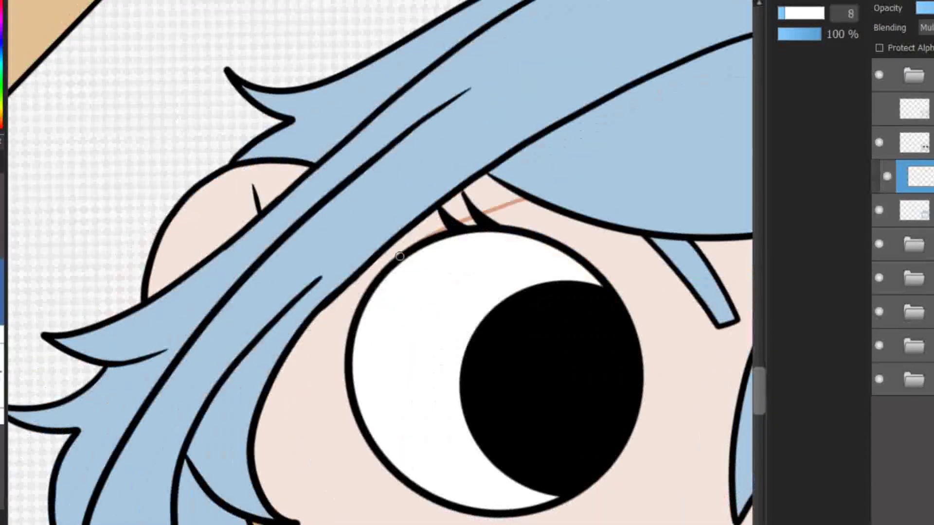
pyautogui.moveTo(273, 486); pyautogui.dragTo(386, 263)
pyautogui.scroll(-4, 354, 294)
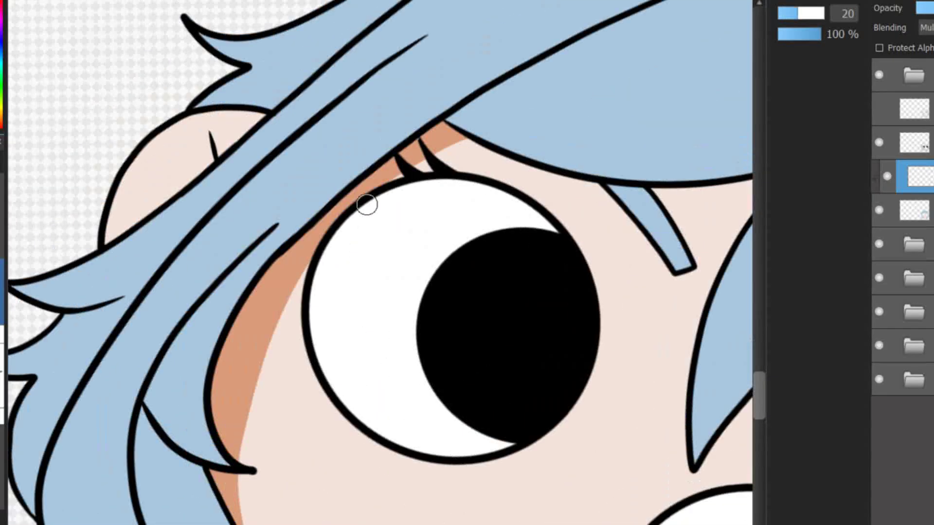
pyautogui.scroll(4, 494, 133)
pyautogui.press(']')
pyautogui.press(']')
pyautogui.press(']')
pyautogui.hotkey('ctrl', 'z')
pyautogui.scroll(-4, 357, 332)
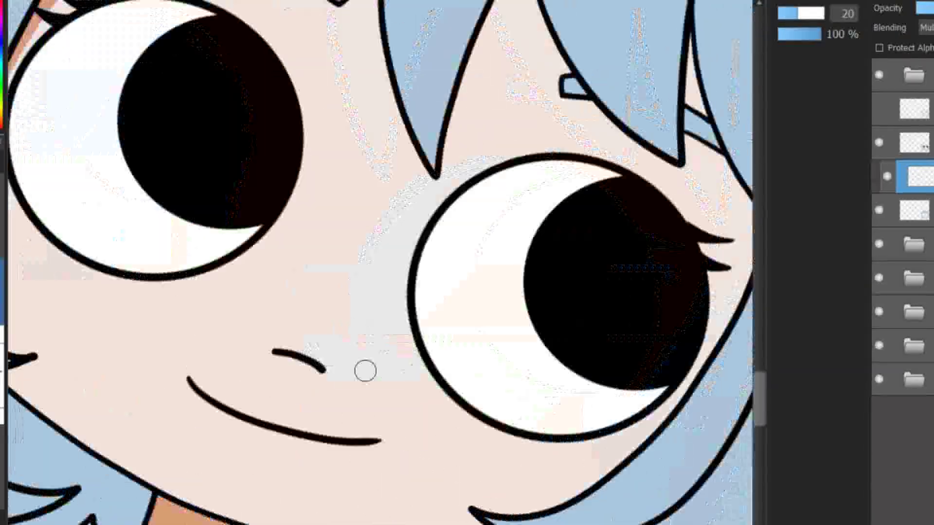
# - Shade the skin along the inner edge of the right side hair with a size 8 brush, from the lashes to the cheek
pyautogui.press('[')
pyautogui.press('[')
pyautogui.press('[')
pyautogui.scroll(4, 487, 243)
pyautogui.moveTo(588, 187); pyautogui.dragTo(392, 482)
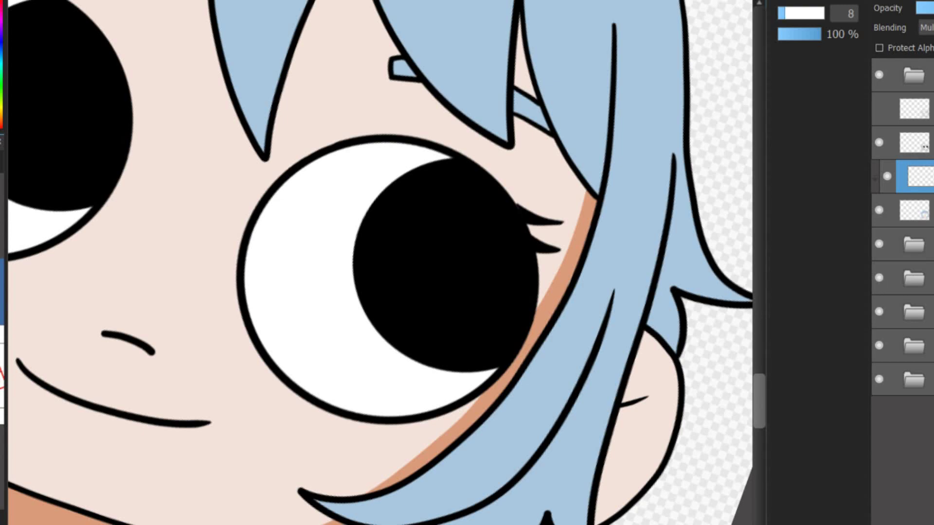
# - Shade the forehead along the right fringe, around the partly covered eyebrow, and clean the shadow's edge at size 20
pyautogui.scroll(-4, 192, 523)
pyautogui.scroll(4, 516, 229)
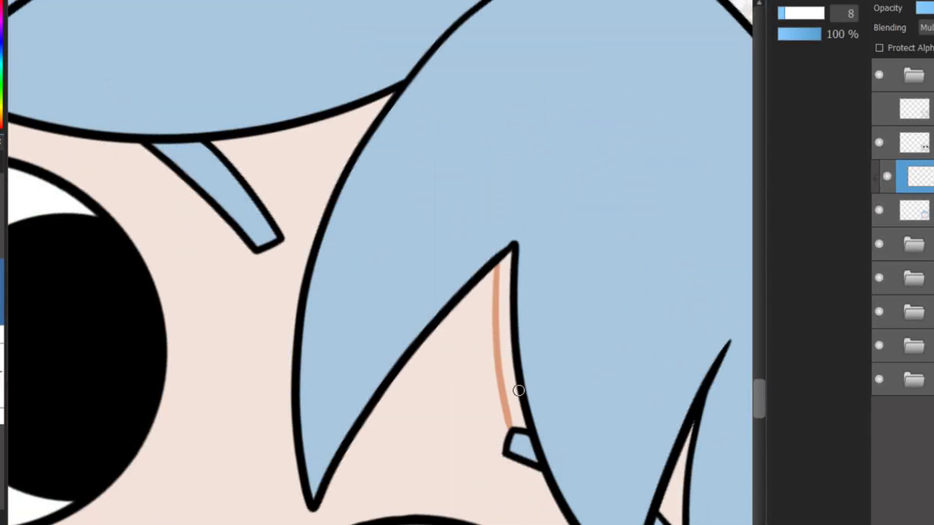
pyautogui.scroll(-4, 518, 389)
pyautogui.scroll(4, 535, 379)
pyautogui.moveTo(500, 389); pyautogui.dragTo(564, 465)
pyautogui.scroll(-4, 494, 407)
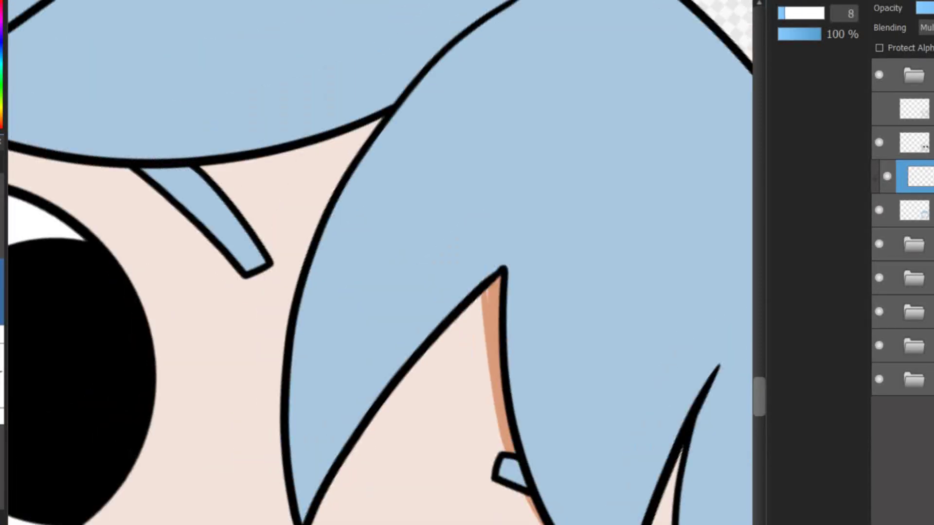
pyautogui.scroll(4, 611, 271)
pyautogui.moveTo(488, 406); pyautogui.dragTo(475, 465)
pyautogui.scroll(-4, 471, 492)
pyautogui.moveTo(491, 266); pyautogui.dragTo(448, 452)
pyautogui.scroll(2, 451, 509)
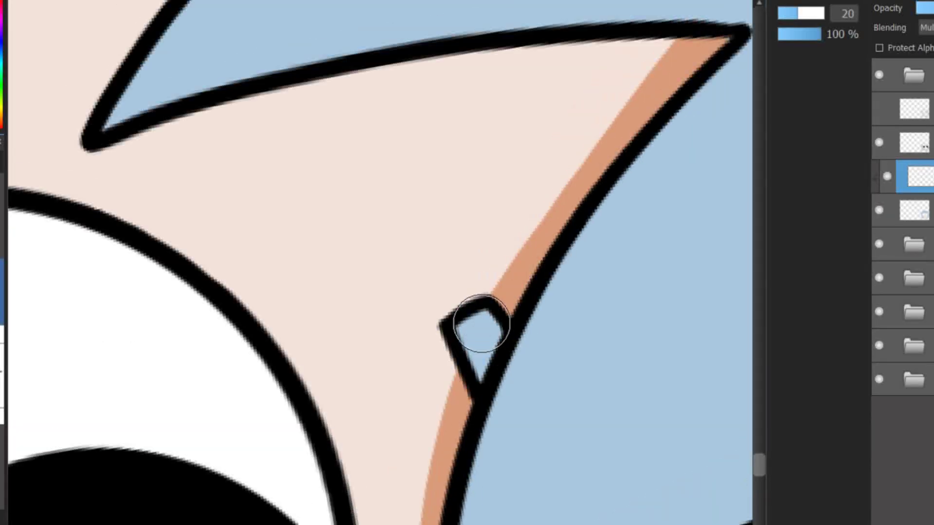
pyautogui.scroll(-2, 535, 487)
pyautogui.scroll(3, 629, 482)
pyautogui.scroll(-2, 646, 281)
pyautogui.scroll(3, 687, 395)
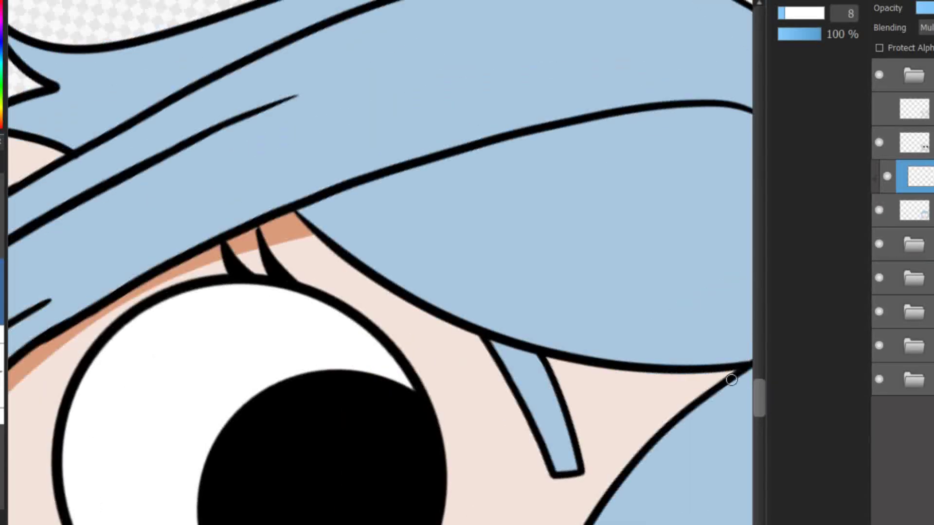
# - Shade the forehead below the left fringe, from the eyelashes to the parting above the eyebrow
pyautogui.scroll(2, 535, 252)
pyautogui.scroll(-3, 535, 251)
pyautogui.moveTo(544, 216); pyautogui.dragTo(487, 325)
pyautogui.moveTo(452, 352); pyautogui.dragTo(303, 457)
pyautogui.scroll(3, 462, 304)
pyautogui.scroll(-4, 462, 304)
pyautogui.scroll(2, 462, 304)
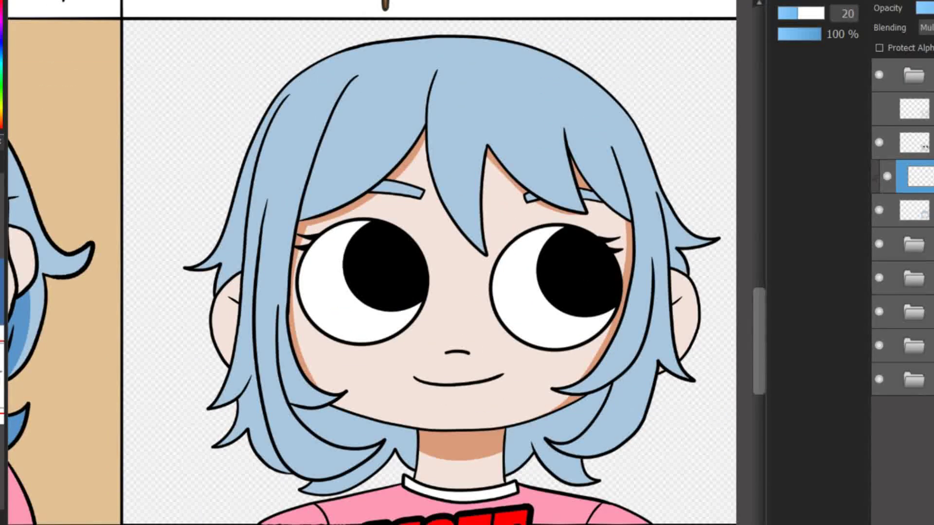
# - Colour the back hair behind the neck and under the chin dark blue
pyautogui.scroll(1, 375, 263)
pyautogui.hscroll(2, 374, 263)
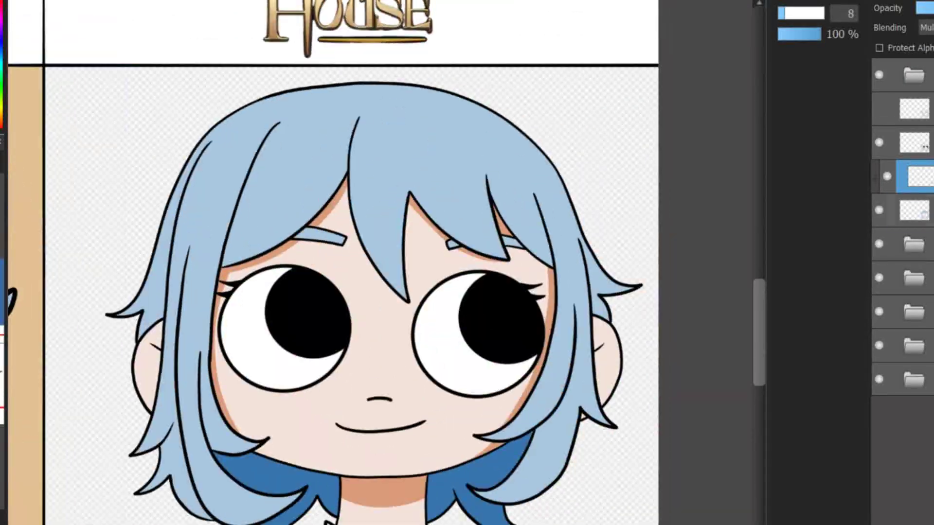
pyautogui.scroll(3, 375, 262)
pyautogui.hscroll(-2, 375, 262)
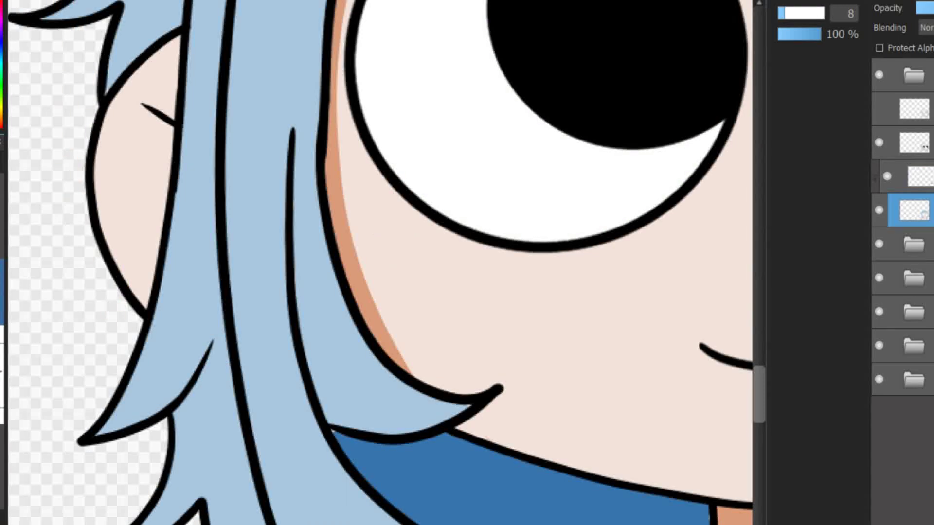
pyautogui.scroll(-4, 374, 262)
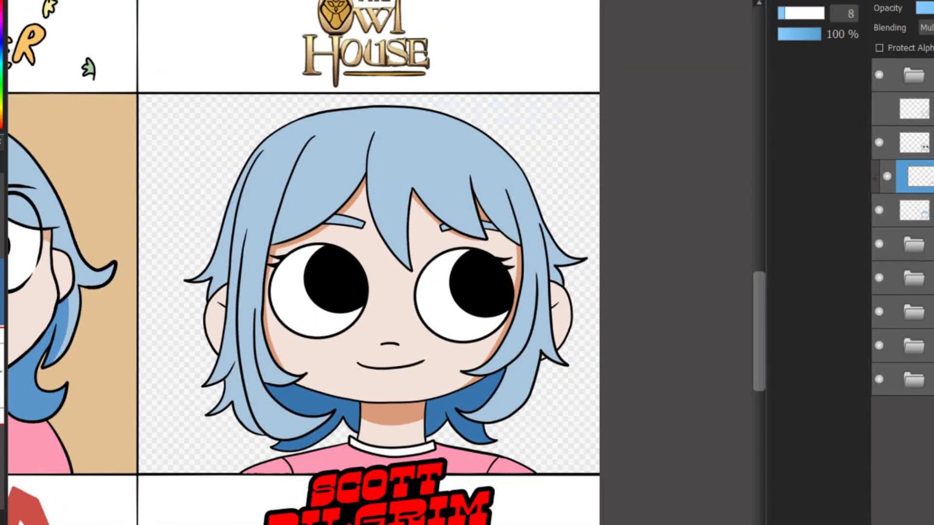
# - Shade the outer hair flicks above both ears dark blue, leaving a light blue rim along their outer edges
pyautogui.scroll(5, 375, 263)
pyautogui.moveTo(501, 189); pyautogui.dragTo(253, 428)
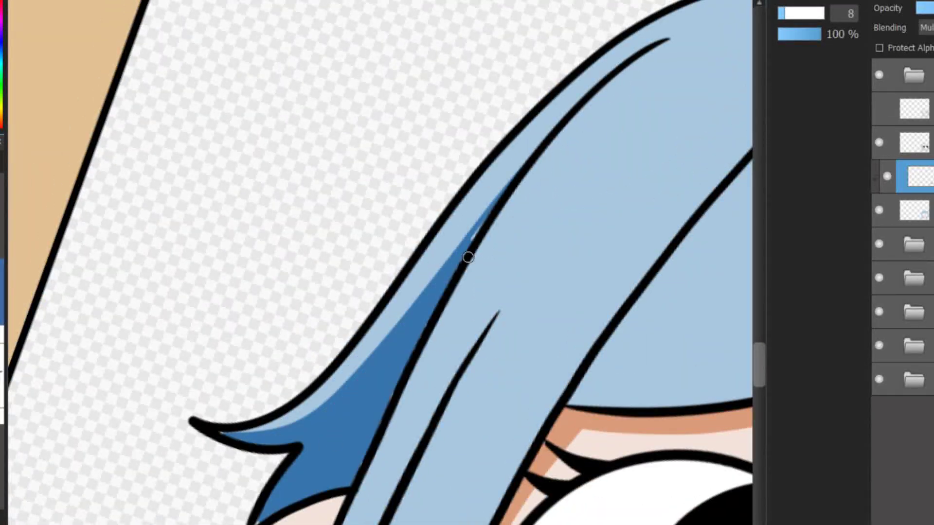
pyautogui.hscroll(-2, 374, 263)
pyautogui.hotkey('ctrl', 'Down')
pyautogui.hotkey('ctrl', 'Up')
pyautogui.hscroll(3, 443, 432)
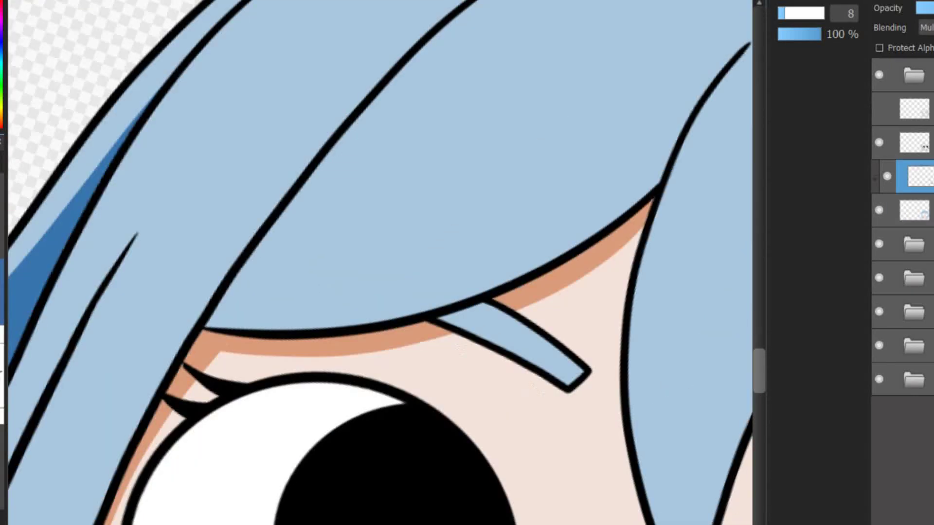
pyautogui.press('h')
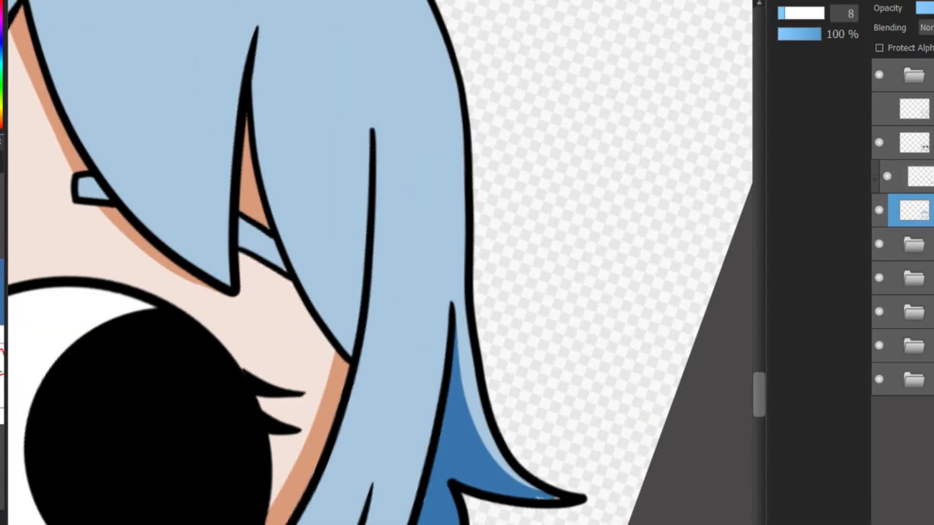
pyautogui.scroll(-5, 559, 495)
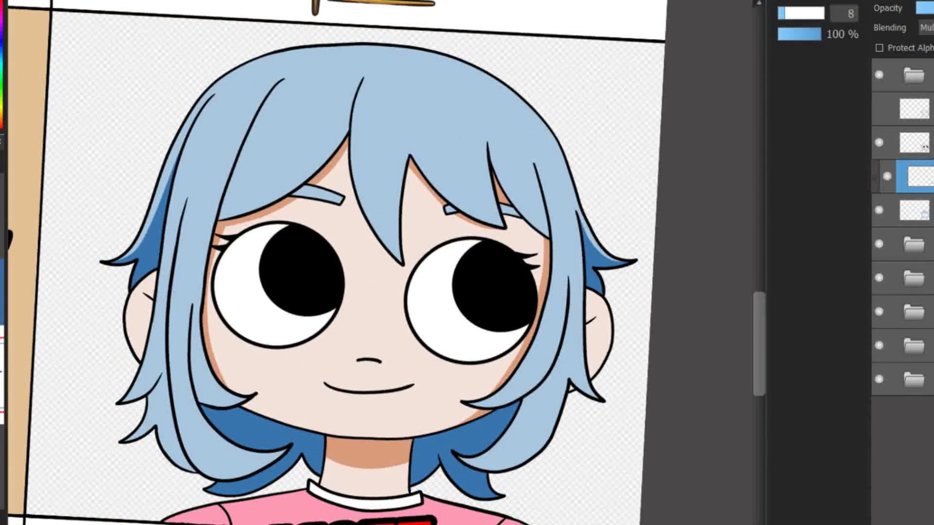
pyautogui.scroll(-3, 370, 262)
pyautogui.scroll(4, 369, 263)
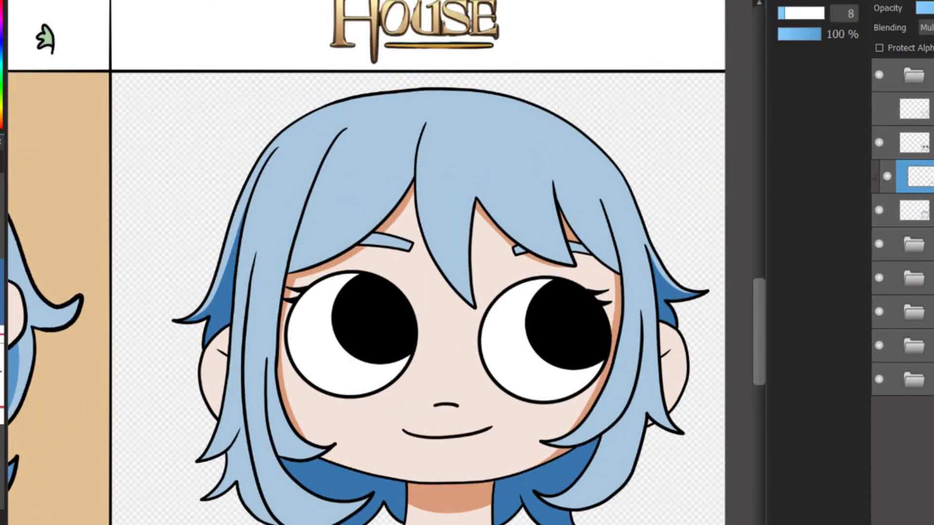
pyautogui.scroll(-1, 370, 263)
pyautogui.scroll(5, 370, 263)
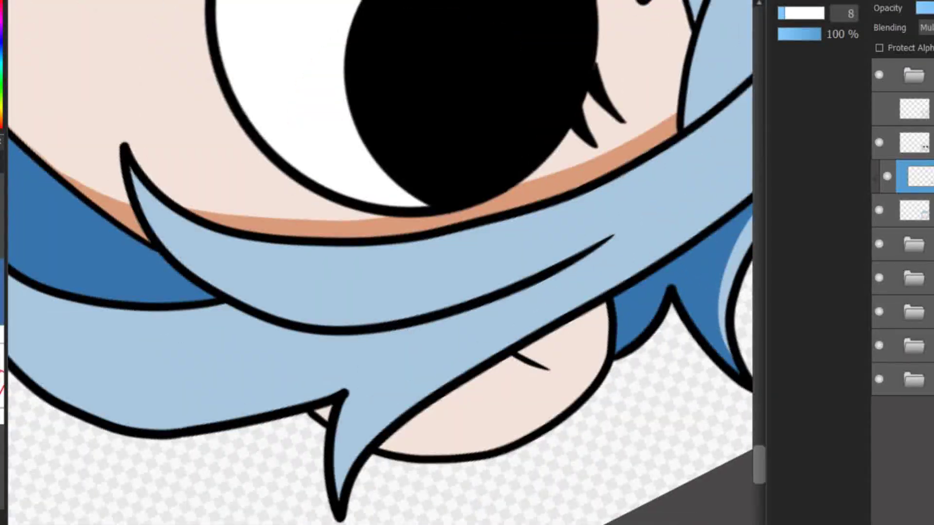
pyautogui.scroll(-2, 334, 444)
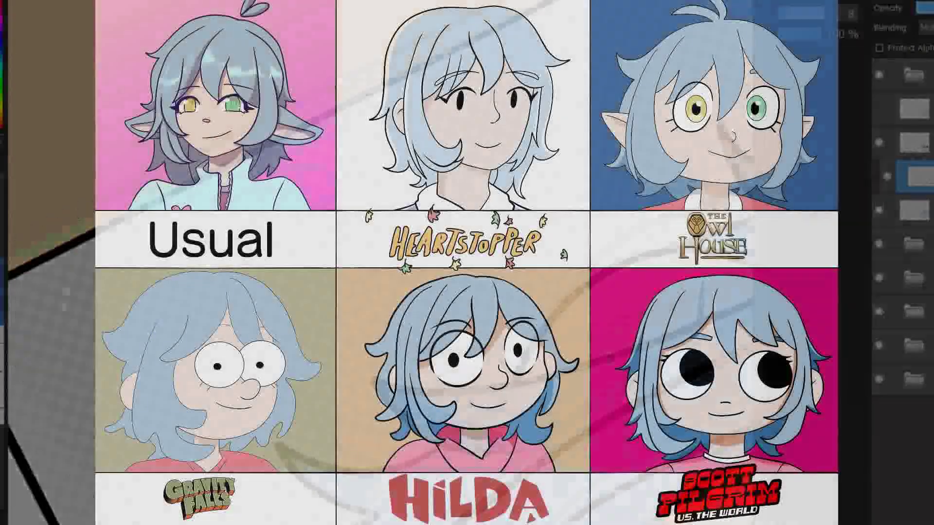